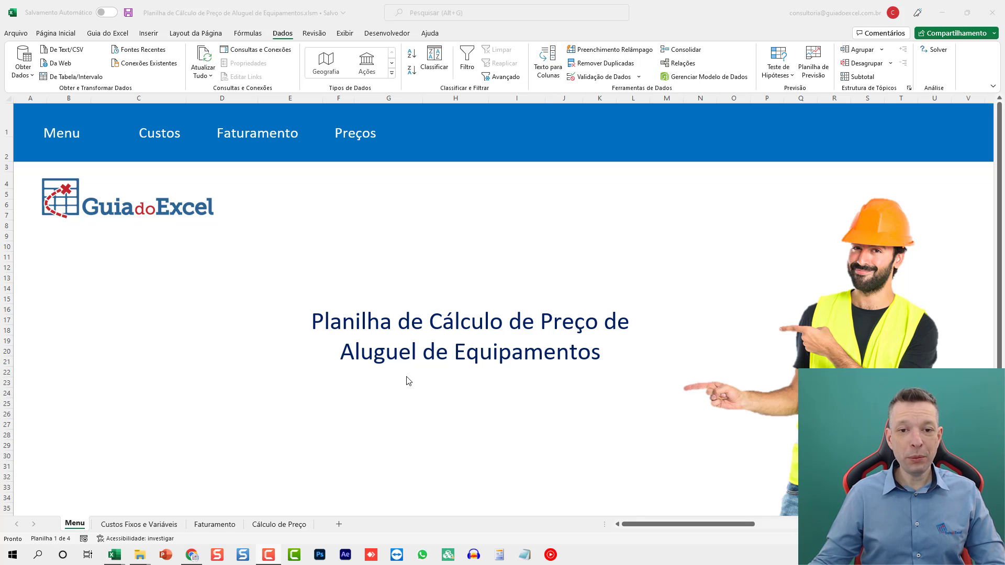
left_click(397, 361)
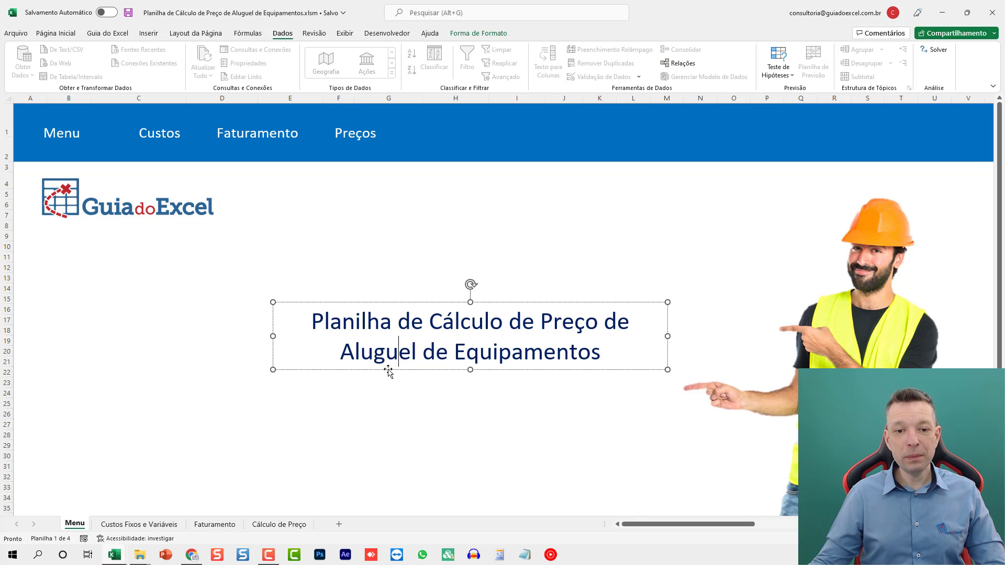
left_click(388, 370)
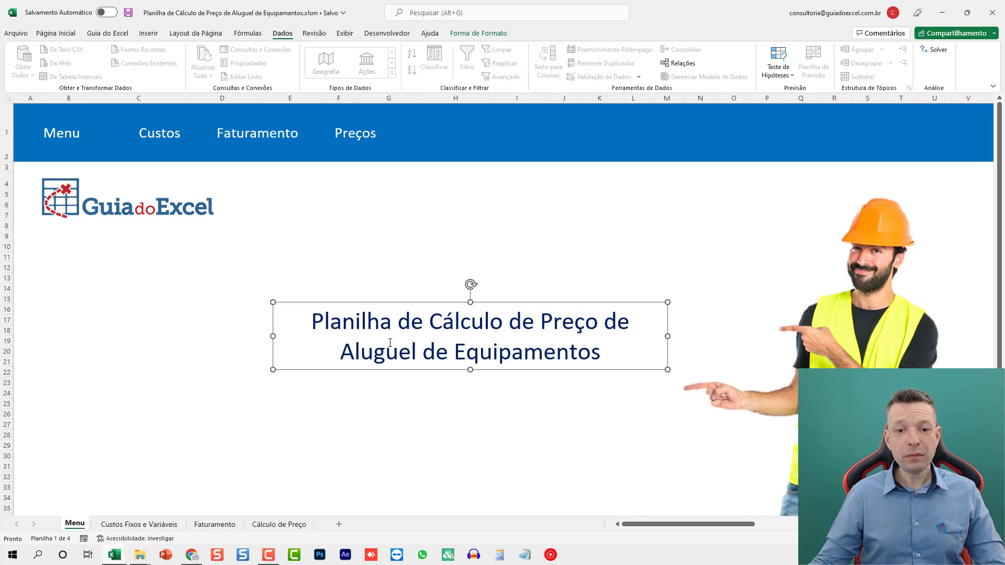
left_click(834, 291)
left_click(149, 212)
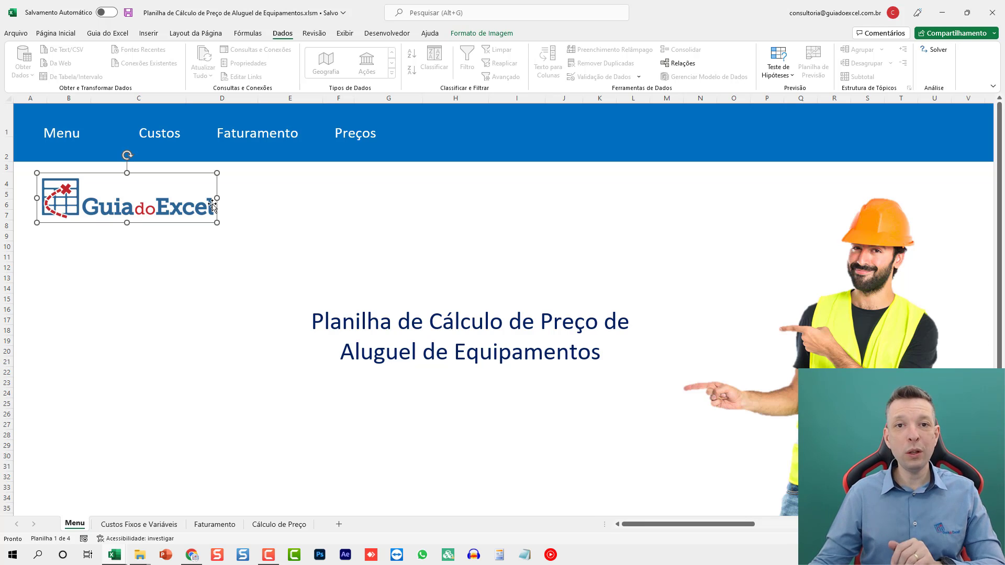
left_click(305, 206)
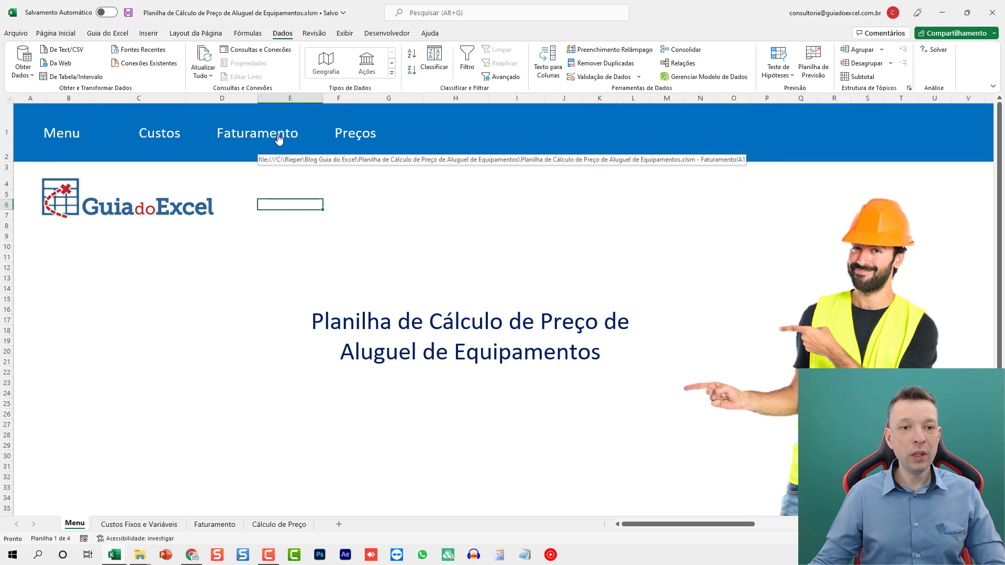
left_click(297, 319)
left_click(204, 330)
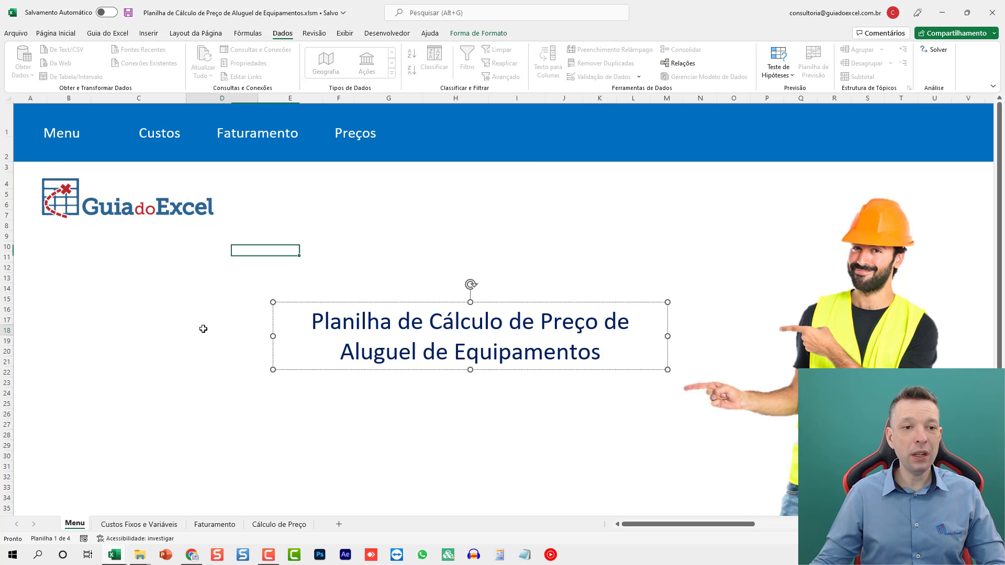
left_click(489, 139)
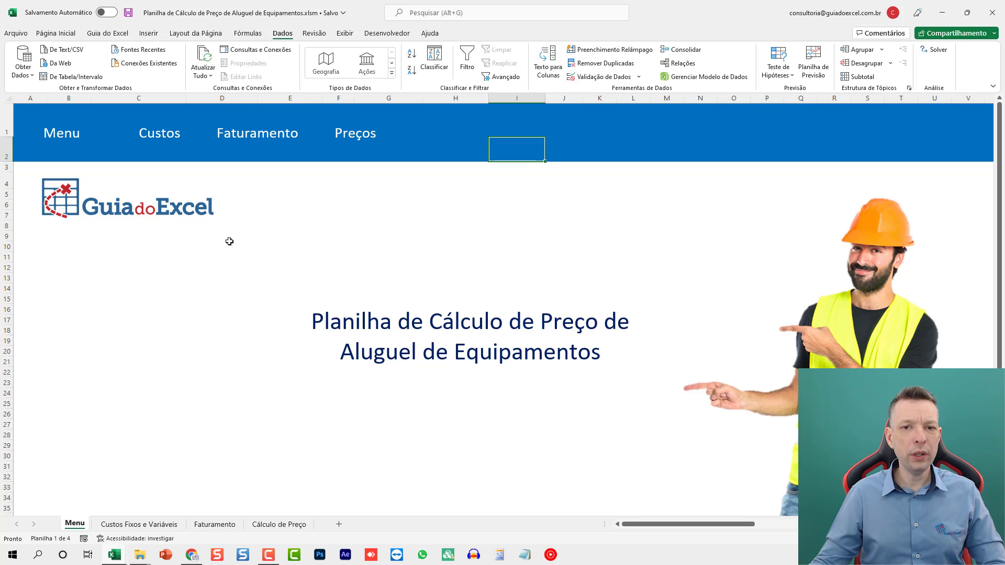
left_click(194, 259)
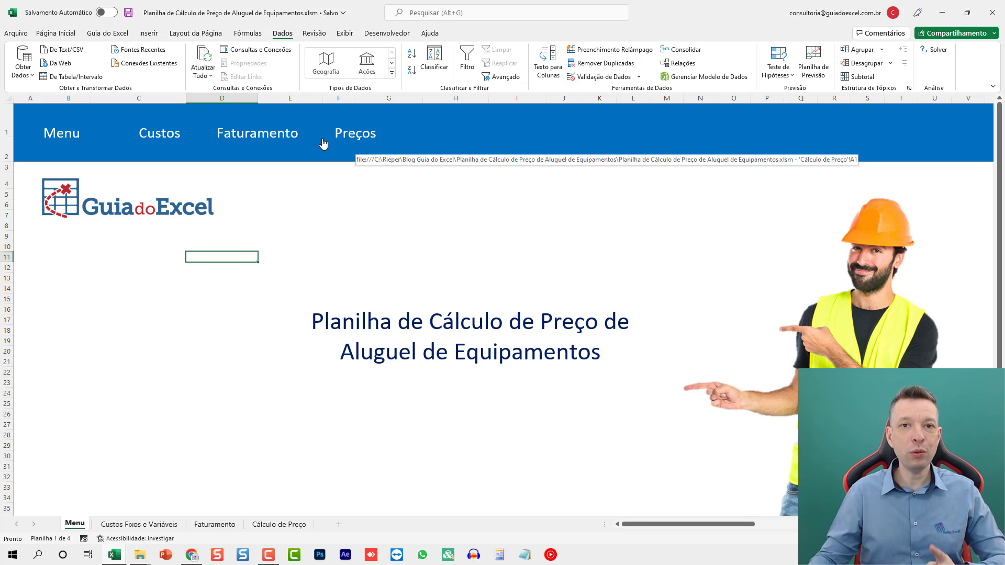
- On the fixed and variable costs sheet, enter the first cost item as Aluguel with value 1500 and cost type Fixo
left_click(164, 136)
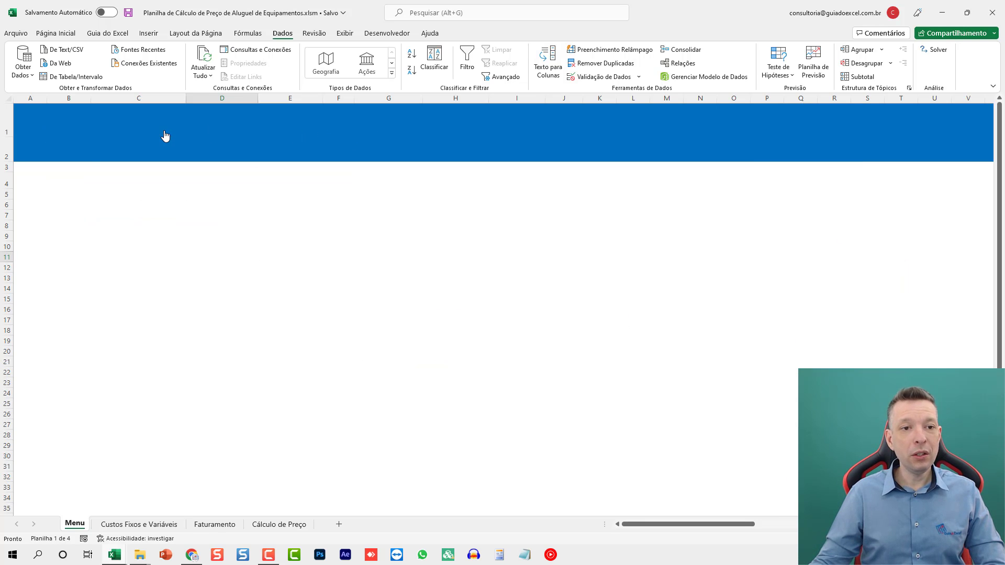
left_click(130, 287)
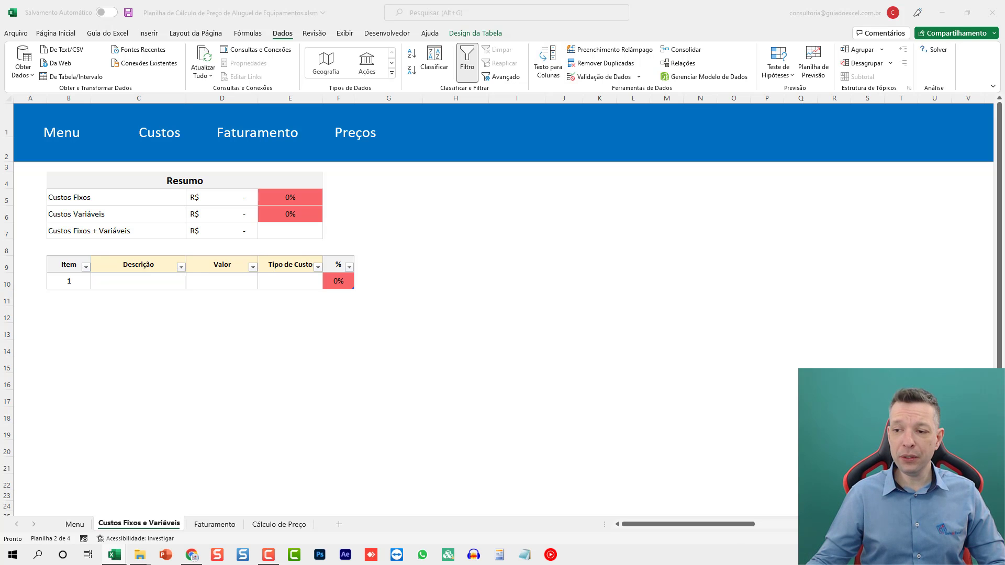
left_click(124, 284)
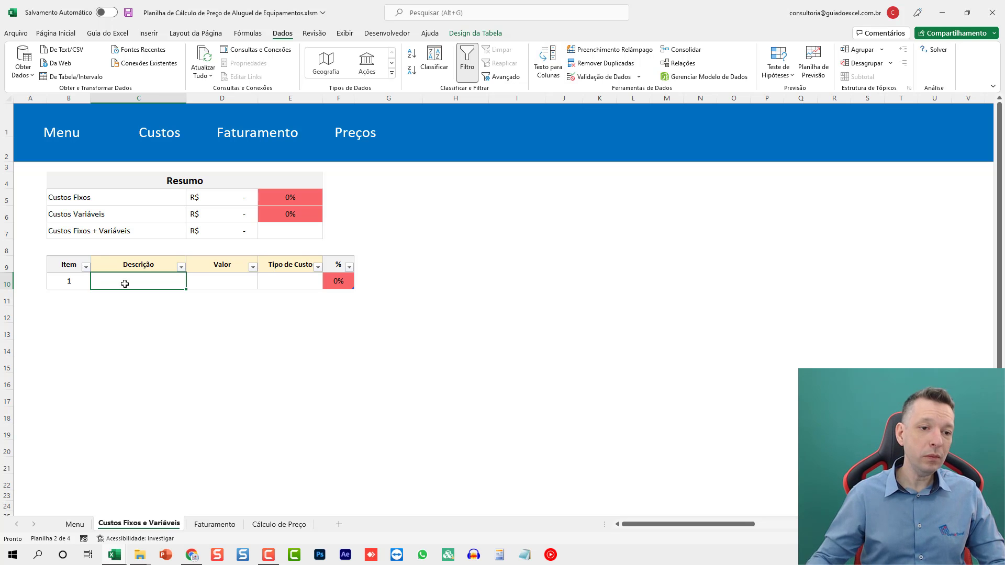
type("Aluguel")
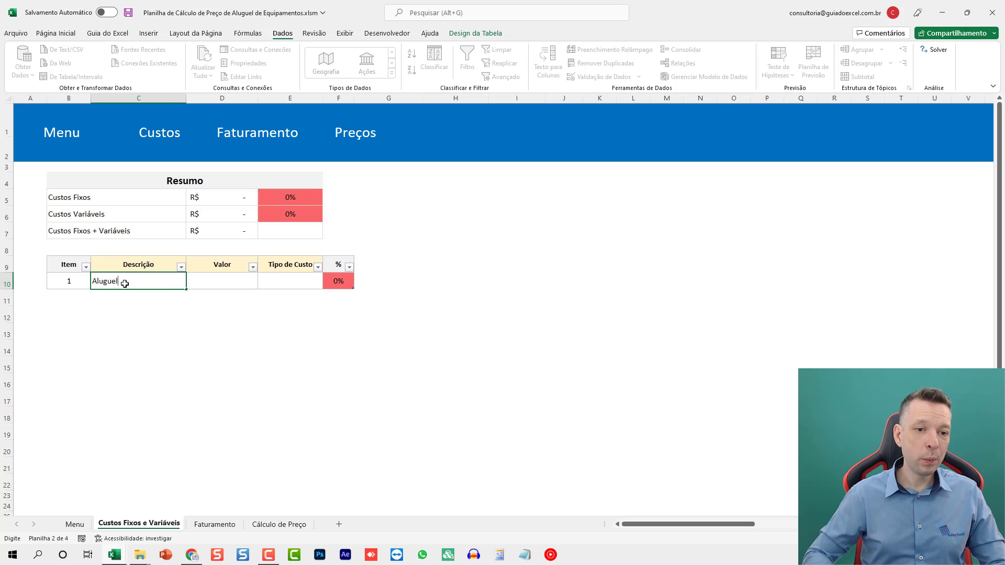
key("Tab")
type("1500")
key("Tab")
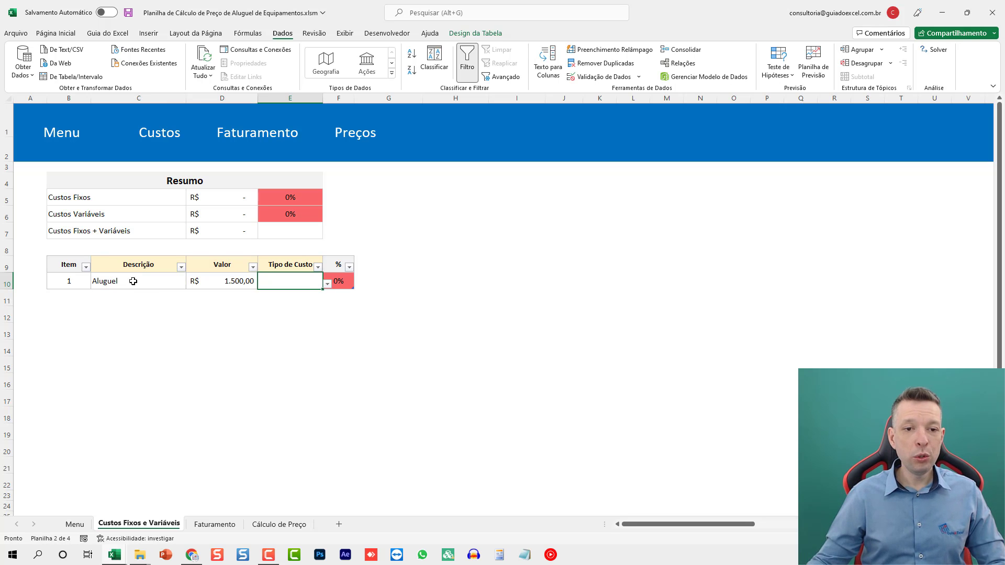
left_click(327, 284)
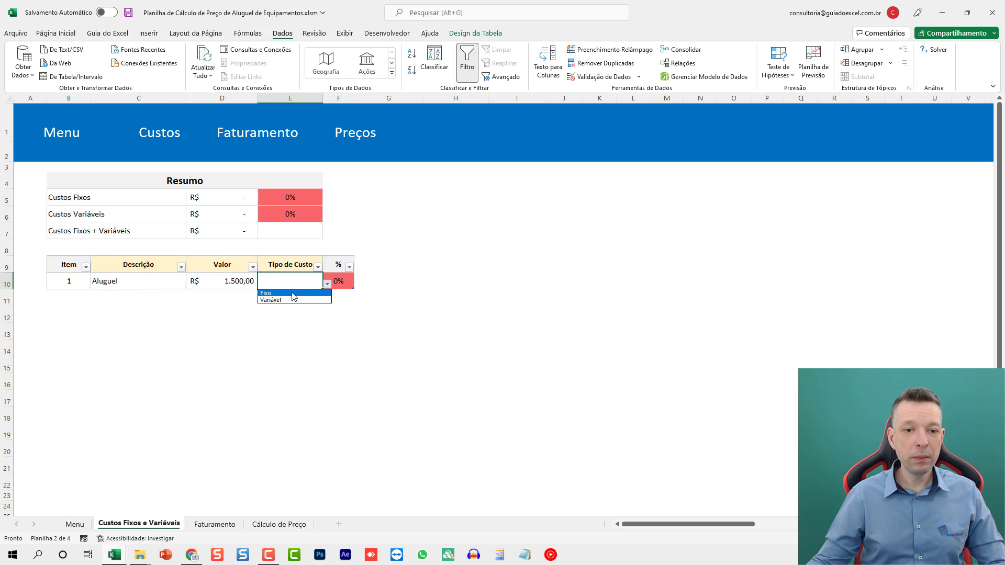
left_click(293, 295)
- Add a second cost item below Aluguel: Água with value 150 and cost type Fixo
scroll(391, 319, "up", 2)
scroll(391, 318, "up", 2)
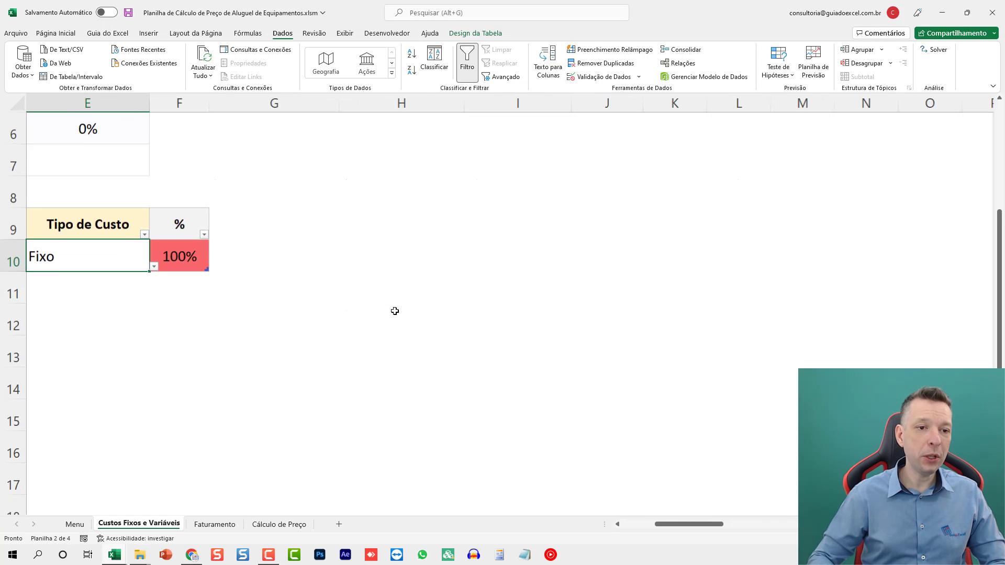
key("ctrl+Home")
scroll(394, 310, "down", 1)
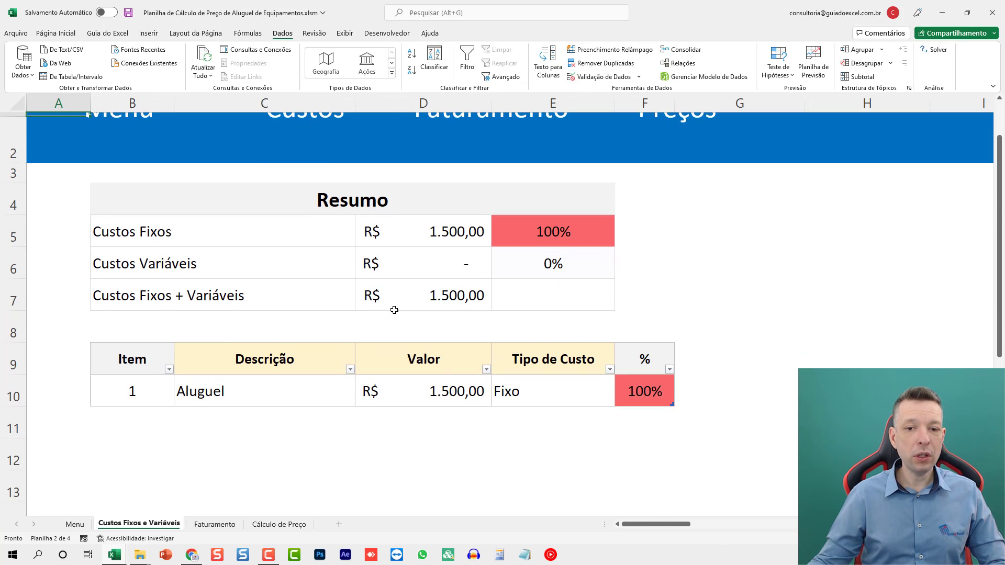
scroll(394, 309, "down", 1)
left_click(488, 434)
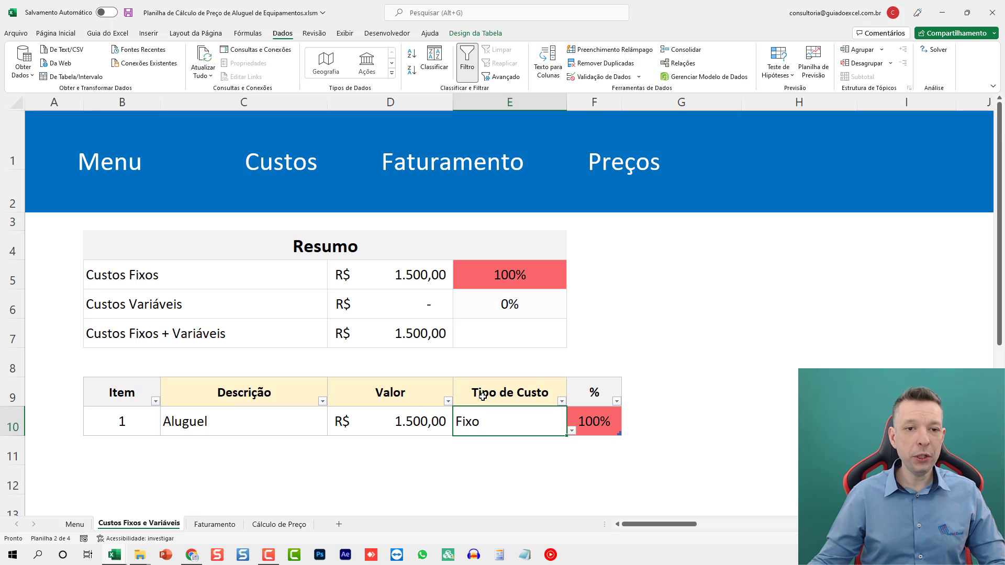
scroll(482, 396, "down", 3)
left_click(259, 345)
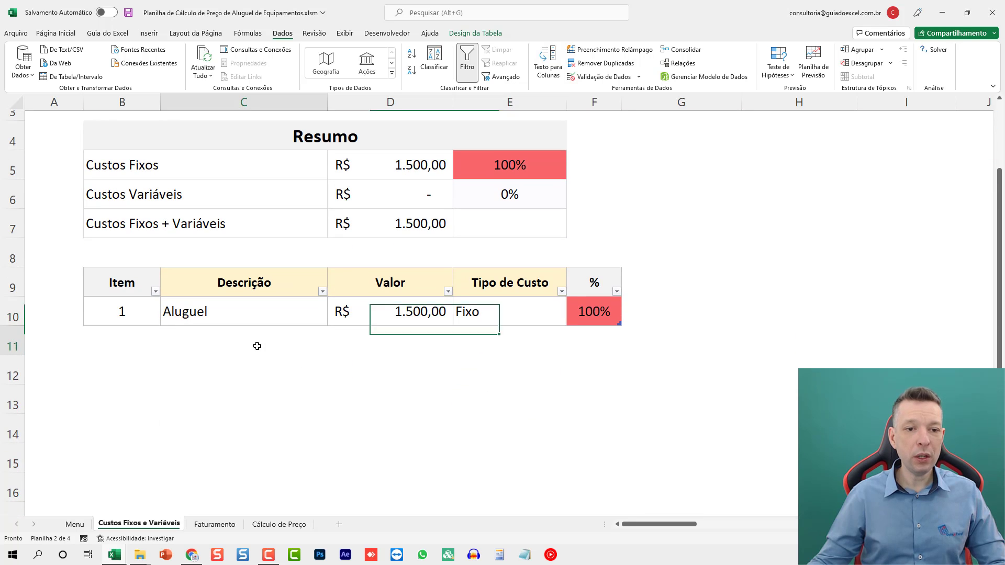
type("Água")
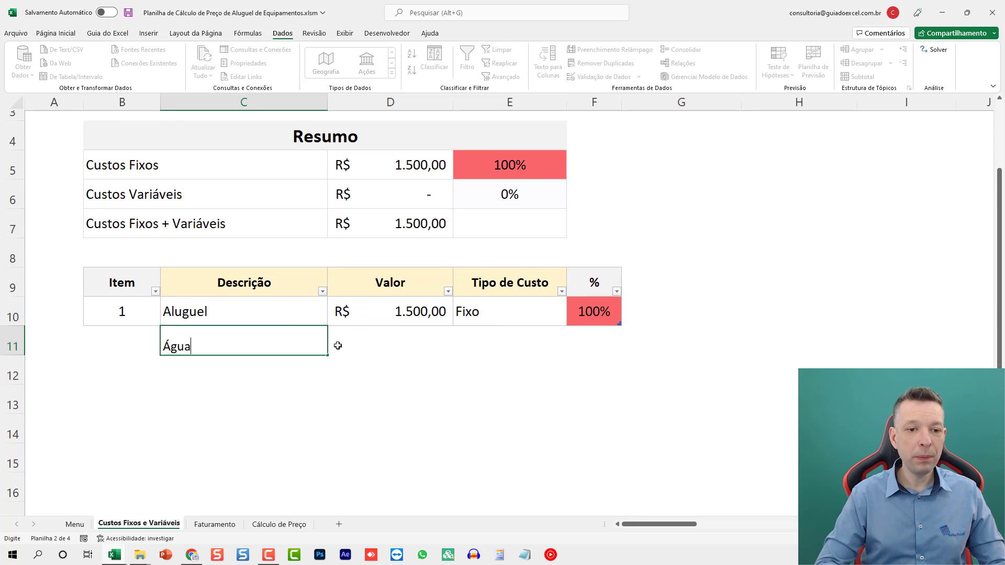
key("Tab")
type("150")
key("Tab")
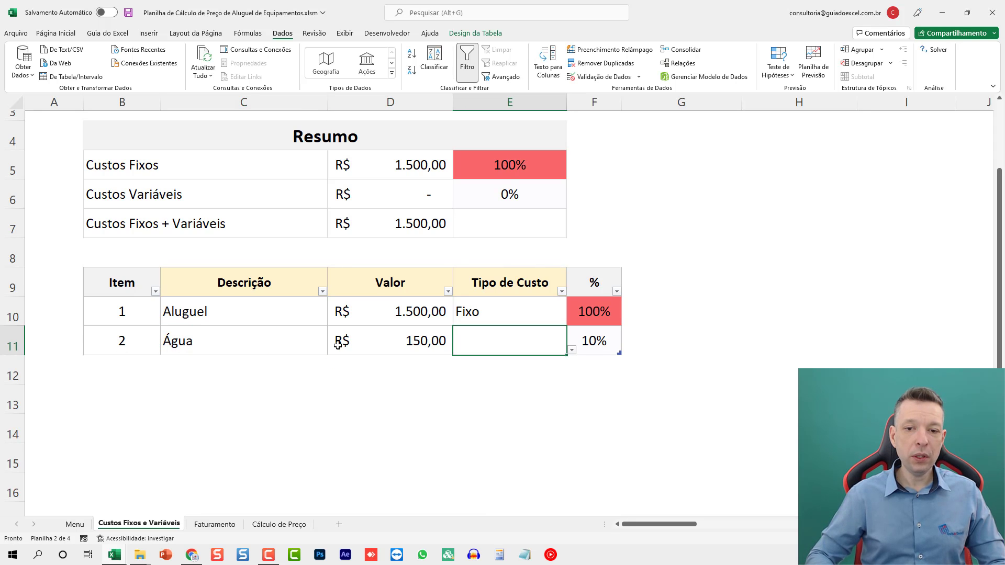
type("Fixo")
key("Up")
left_click(547, 340)
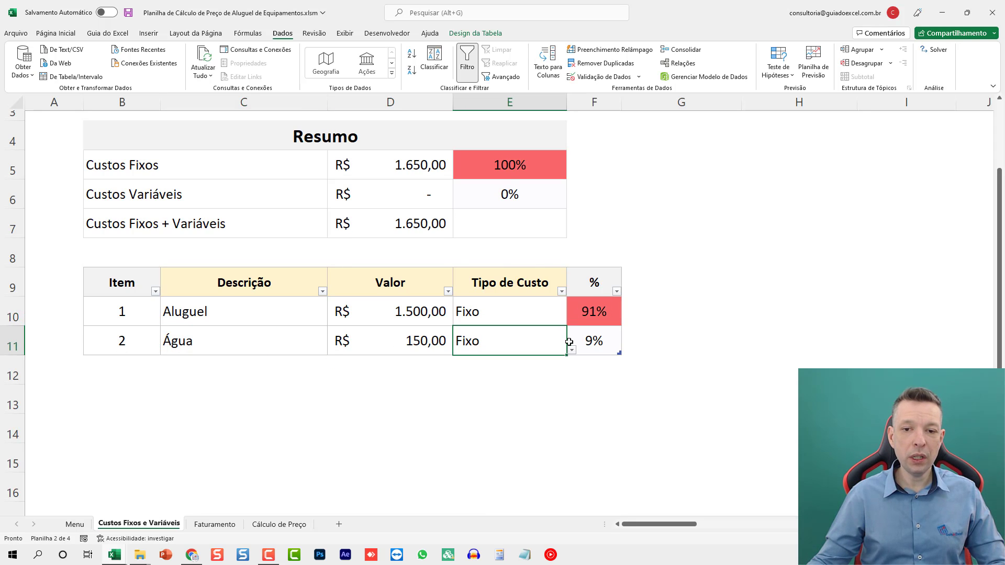
left_click(571, 350)
left_click(572, 349)
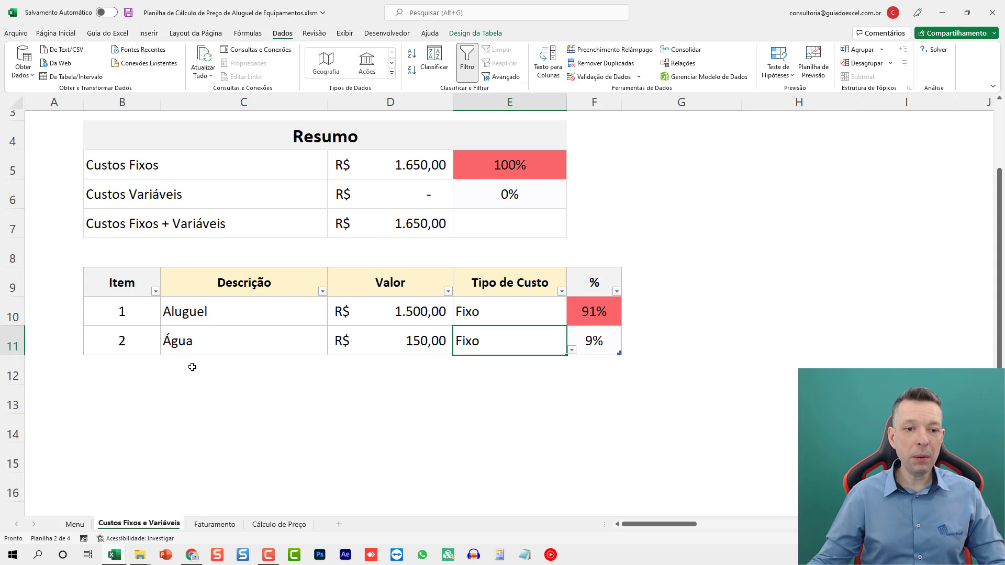
- Add a third cost item below Água: Contabilidade with value 450 and cost type Fixo
left_click(236, 357)
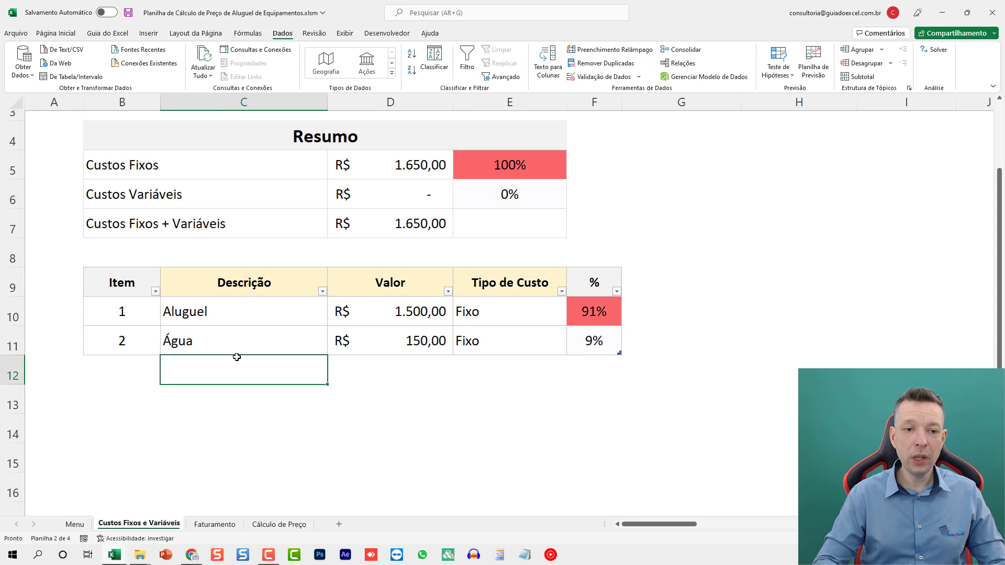
left_click_drag(284, 283, 480, 284)
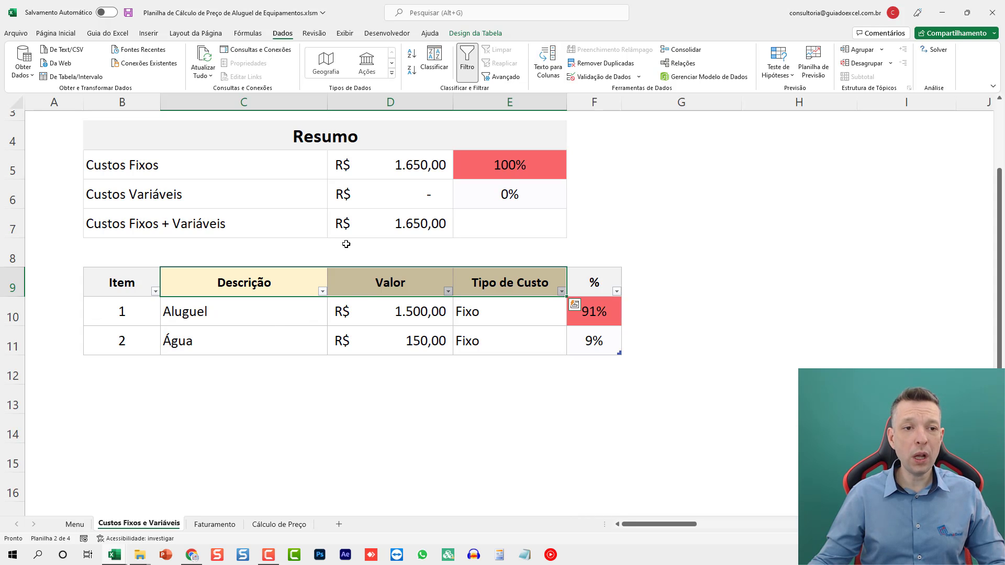
left_click(280, 363)
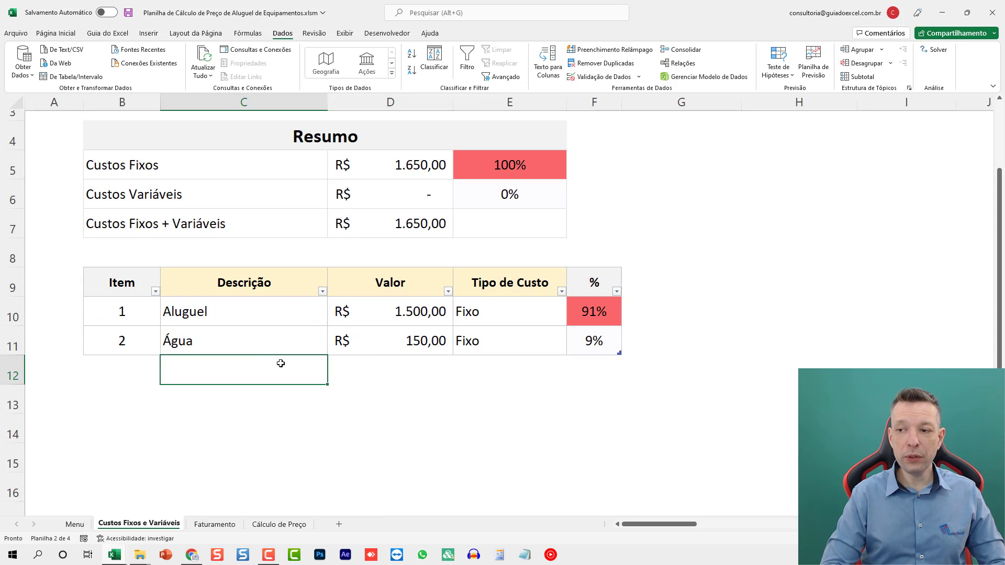
type("Contabilidade")
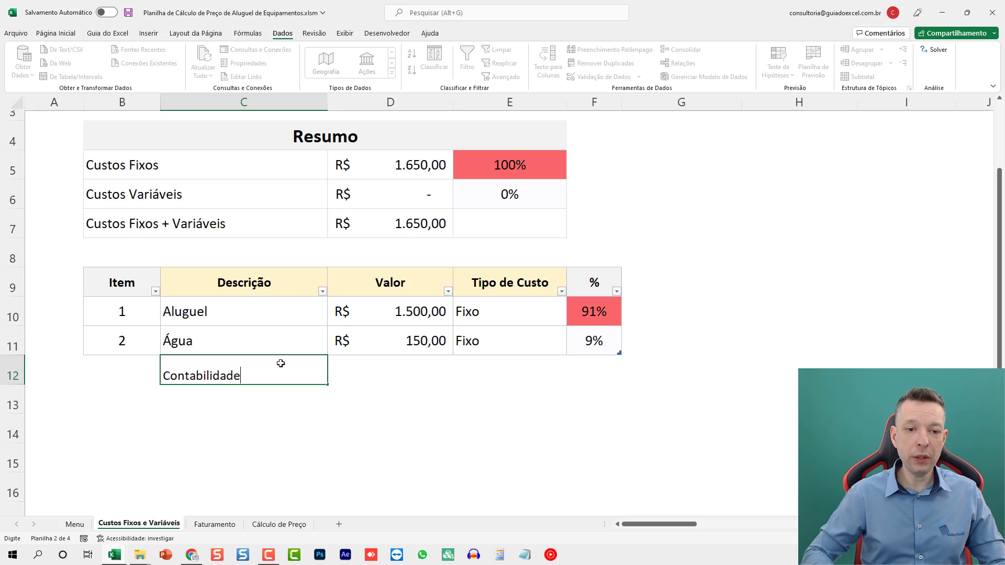
key("Tab")
type("450")
key("Tab")
type("Fixo")
key("Up")
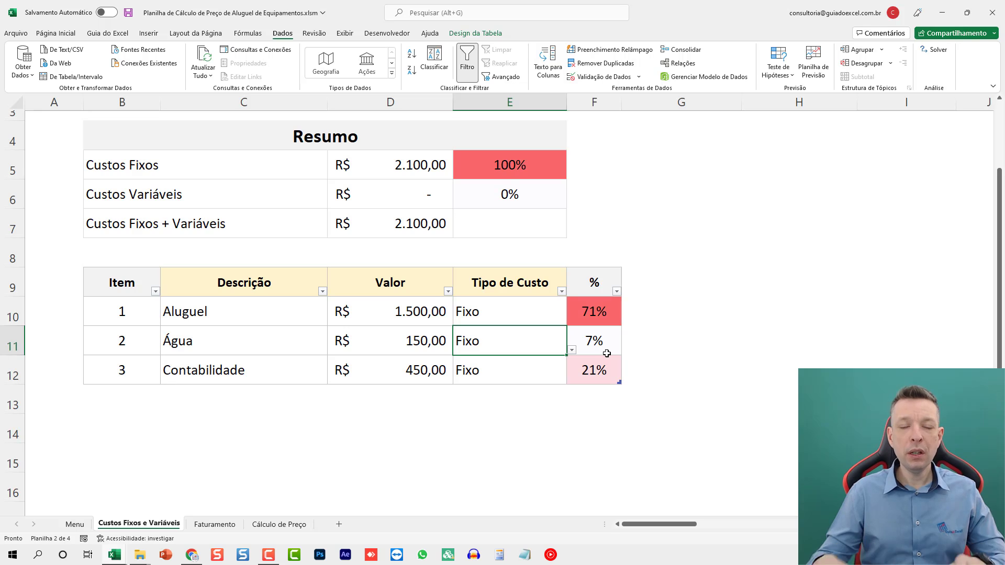
- Paste the copied list of costs, Aluguel through Impostos with values and types, over the cost table starting at cell C10
scroll(575, 351, "down", 2, "ctrl")
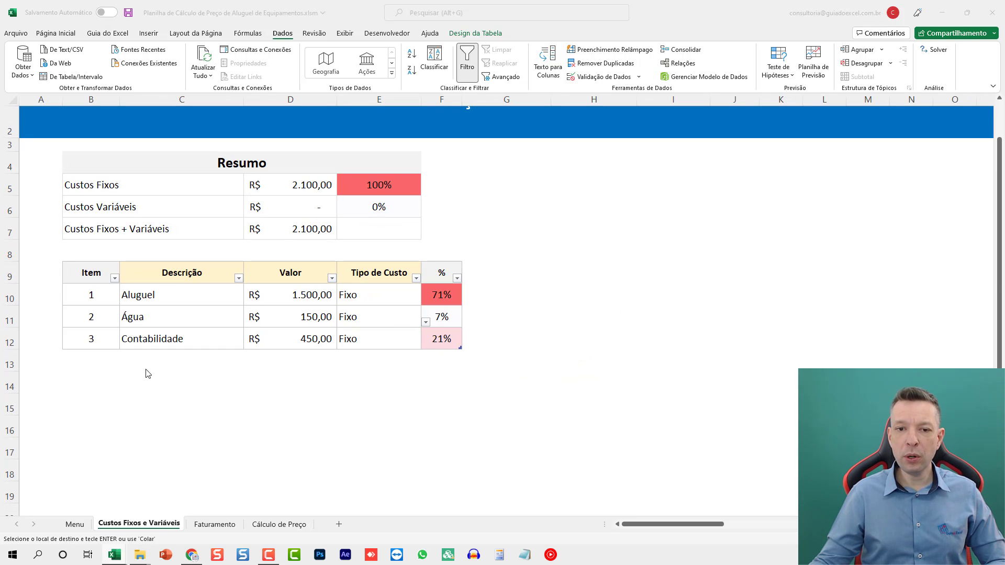
right_click(162, 295)
left_click(208, 272)
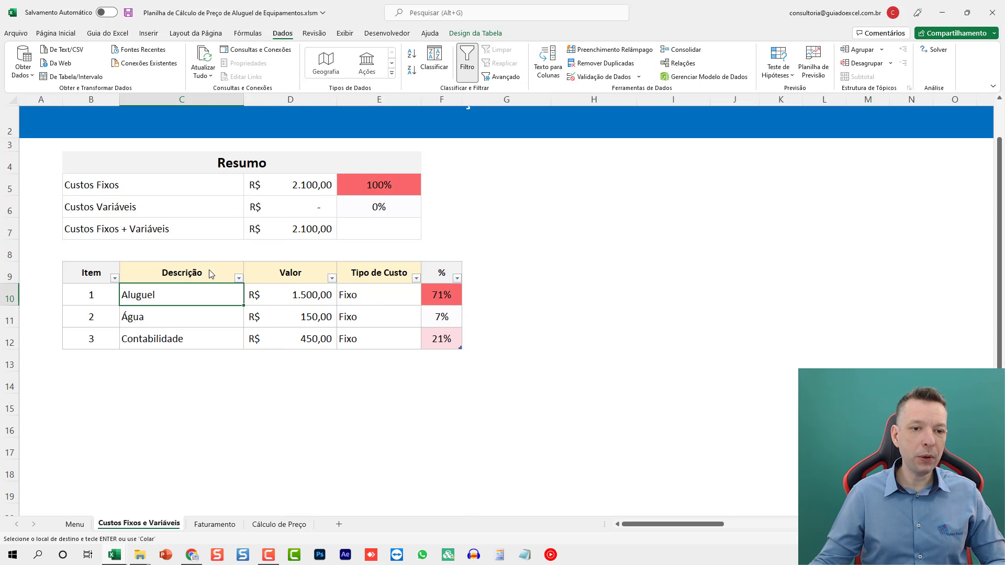
scroll(302, 308, "down", 1, "ctrl")
scroll(221, 301, "down", 2)
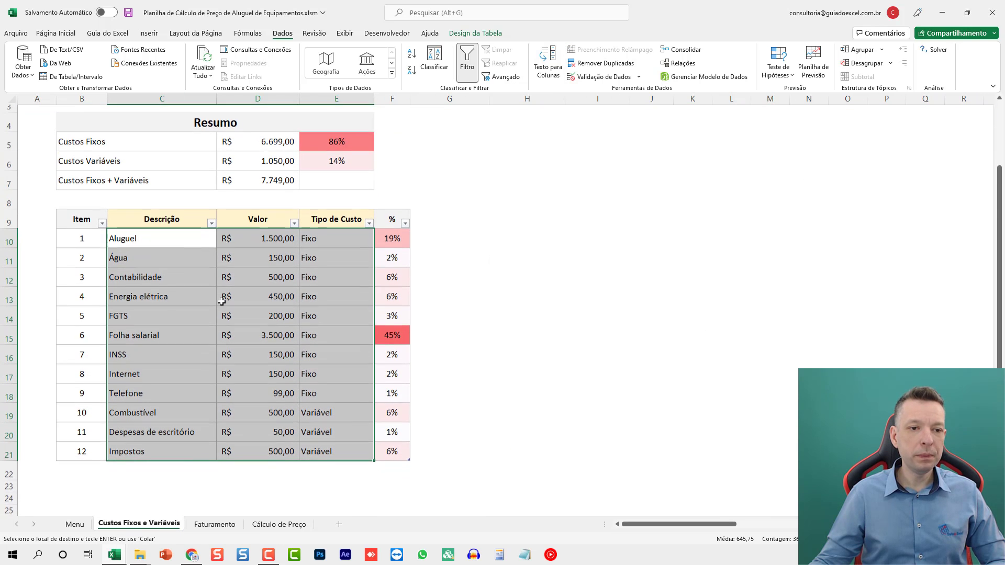
- Examine the cost table's fixed items and variable items, including the options offered for Combustível's cost type
left_click(209, 242)
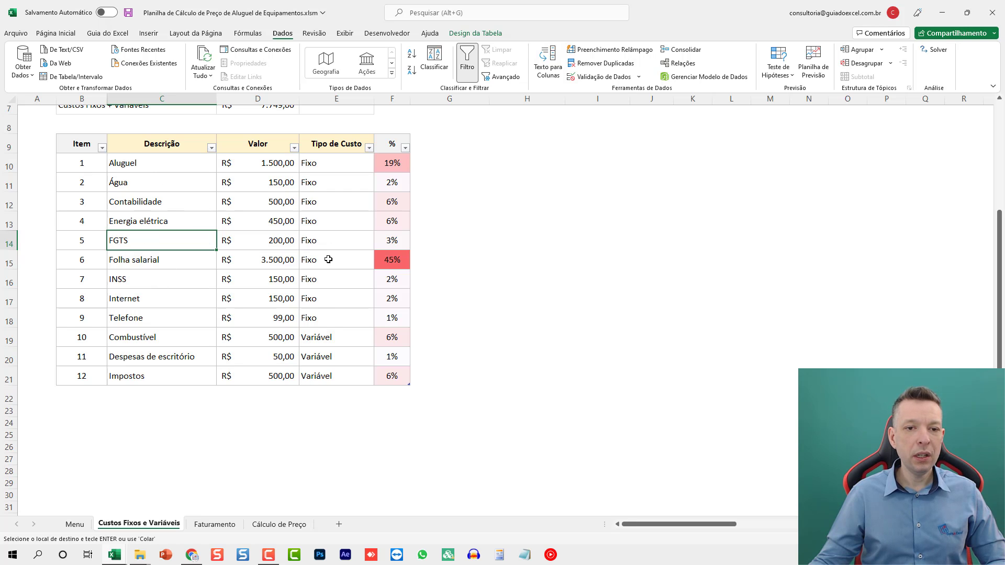
left_click_drag(310, 316, 148, 166)
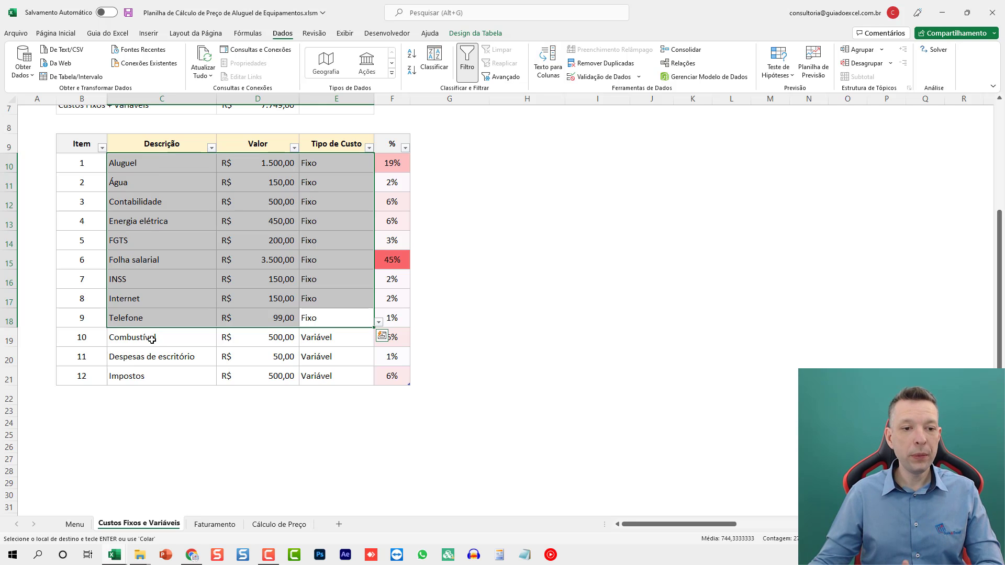
left_click_drag(147, 335, 313, 370)
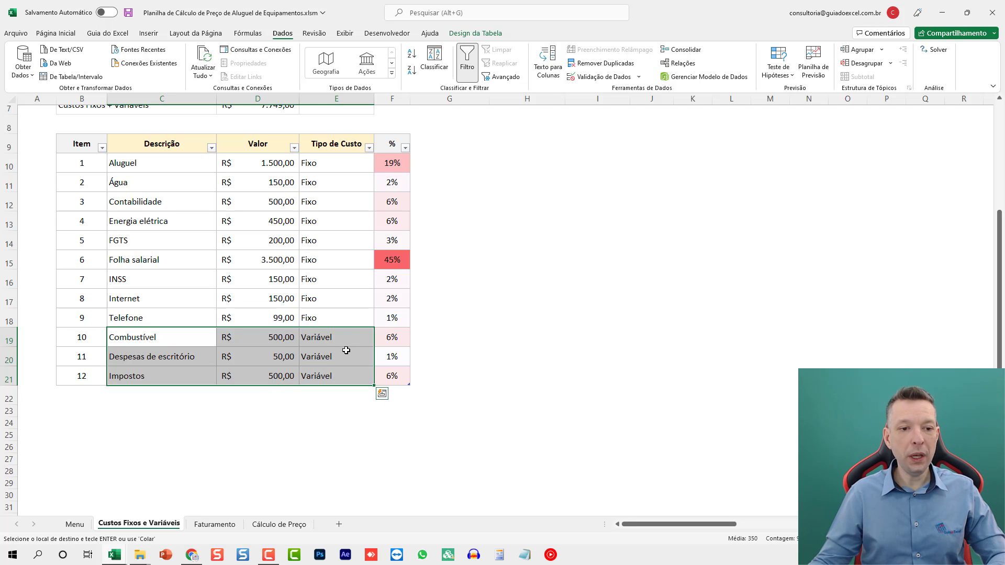
left_click(329, 162)
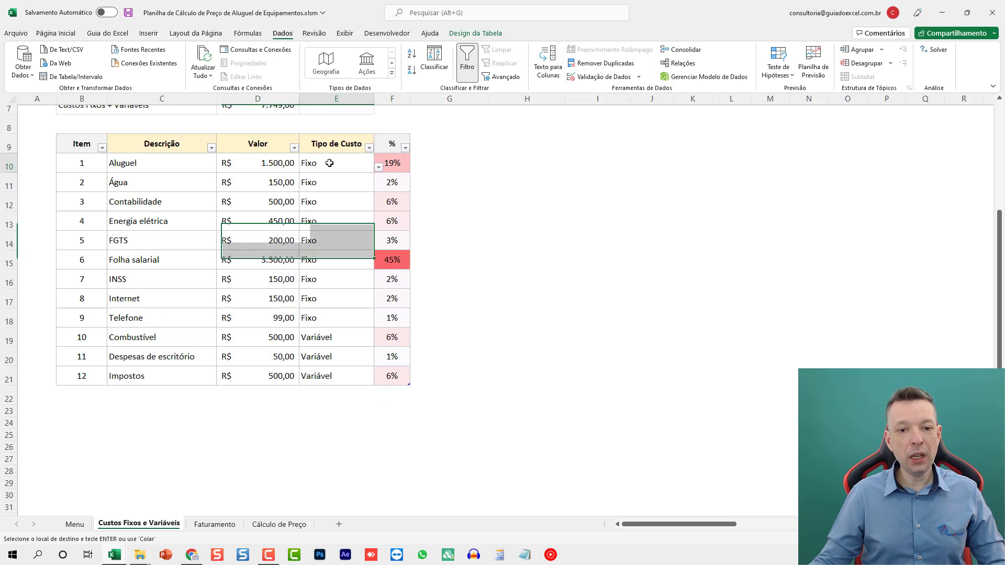
left_click(324, 372)
left_click(326, 198)
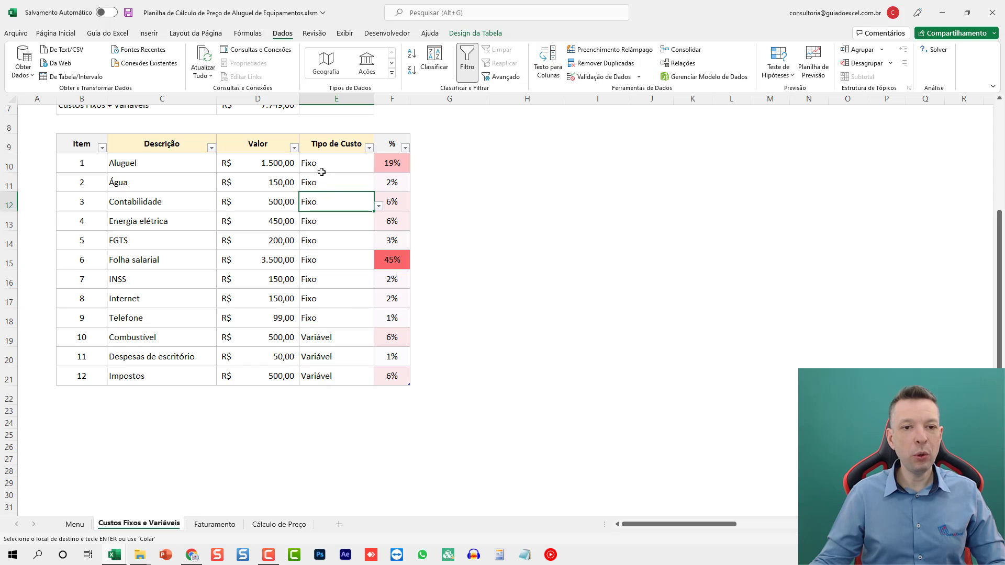
left_click(358, 336)
left_click(378, 342)
left_click(378, 341)
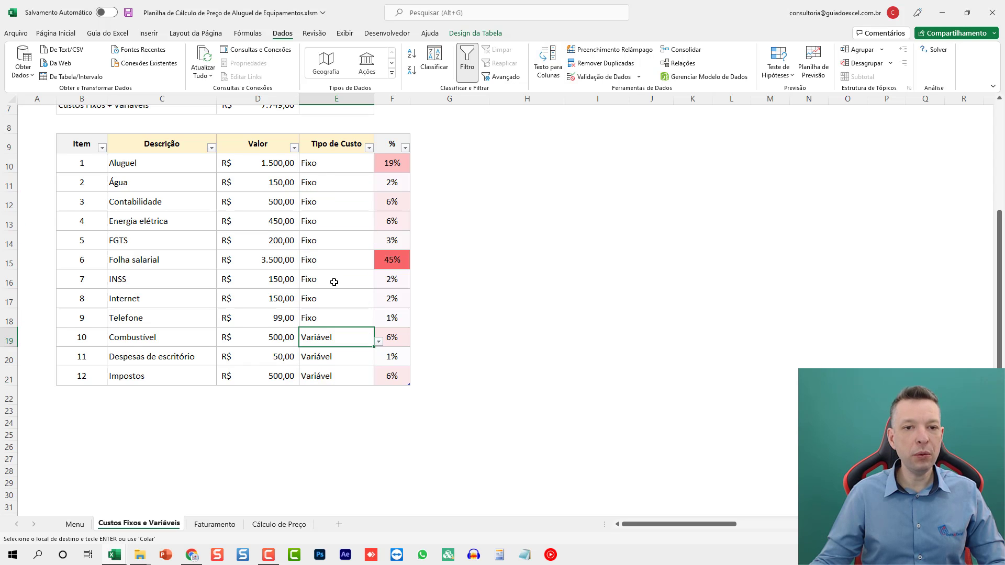
- Examine the cost summary's fixed, variable and combined totals and the Folha salarial row's share of the costs
scroll(334, 282, "up", 2)
scroll(248, 233, "down", 2)
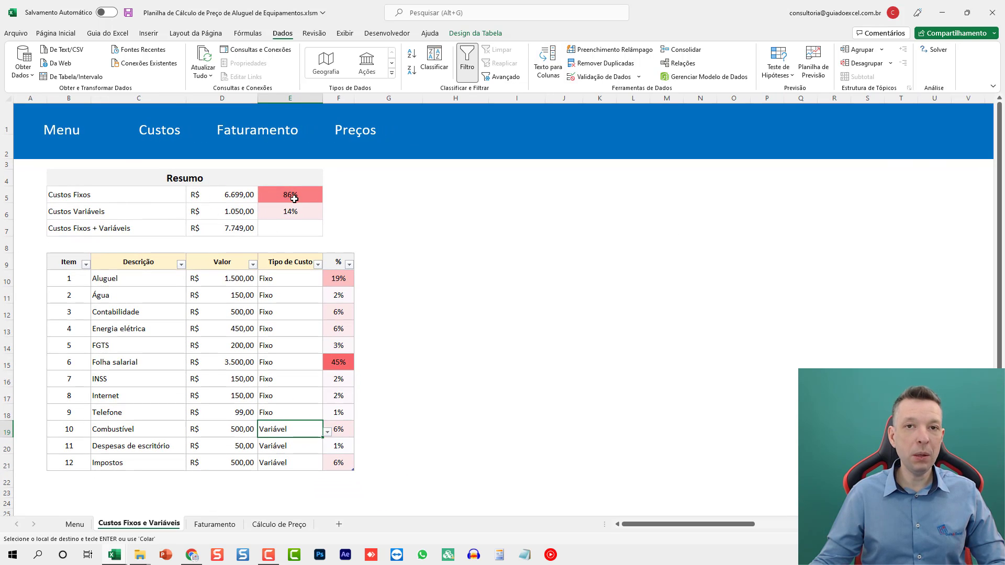
left_click(226, 228)
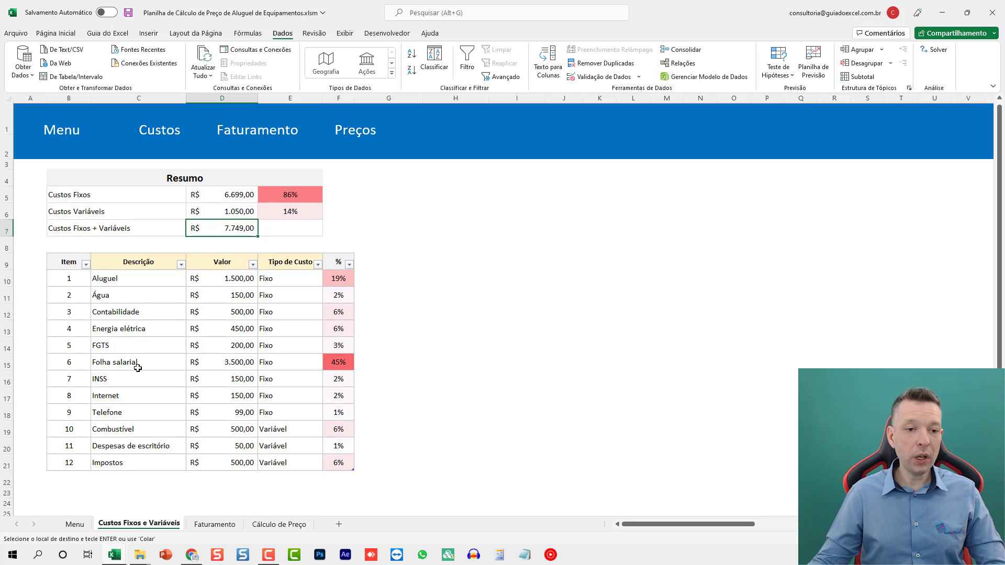
left_click_drag(81, 362, 338, 362)
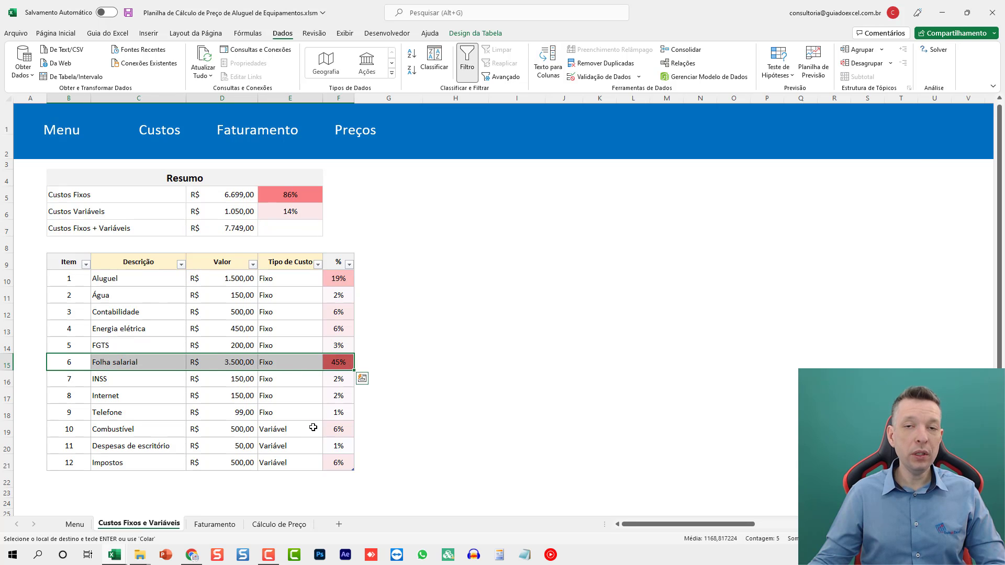
left_click(289, 312)
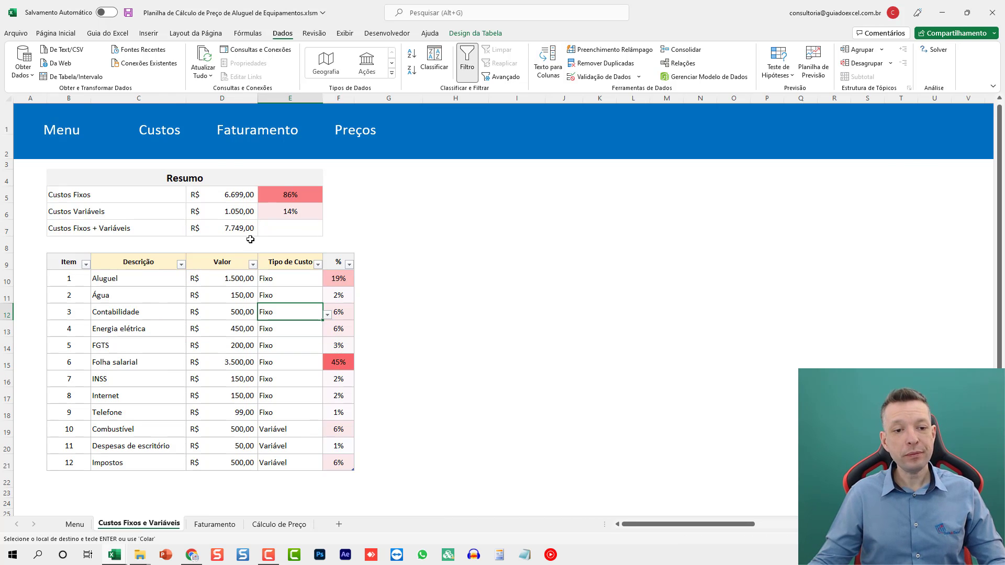
- On the Faturamento sheet, fill in the first equipment row: Betoneira 400 L with total 50 and average rented 35
left_click(245, 132)
left_click(130, 200)
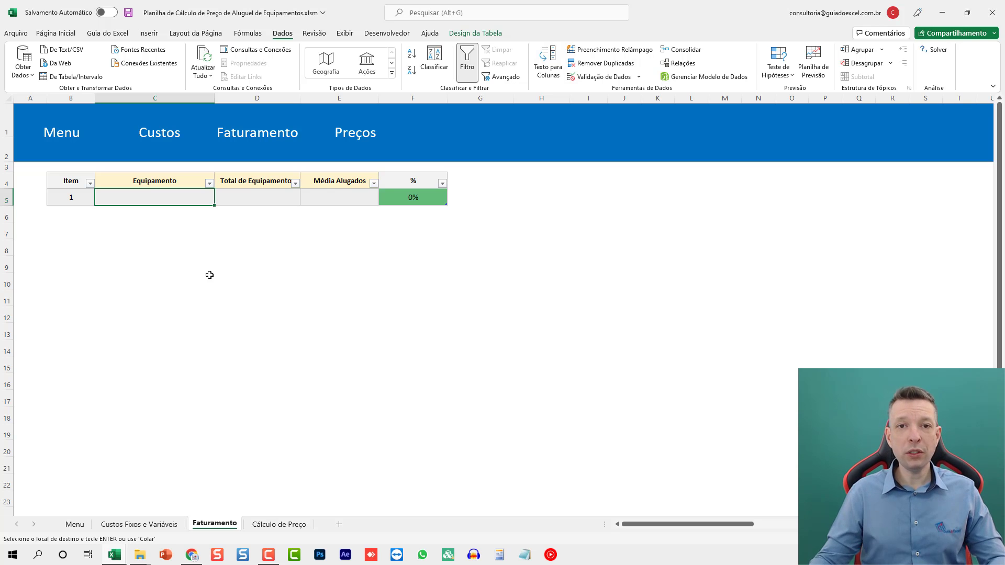
key("alt+Tab")
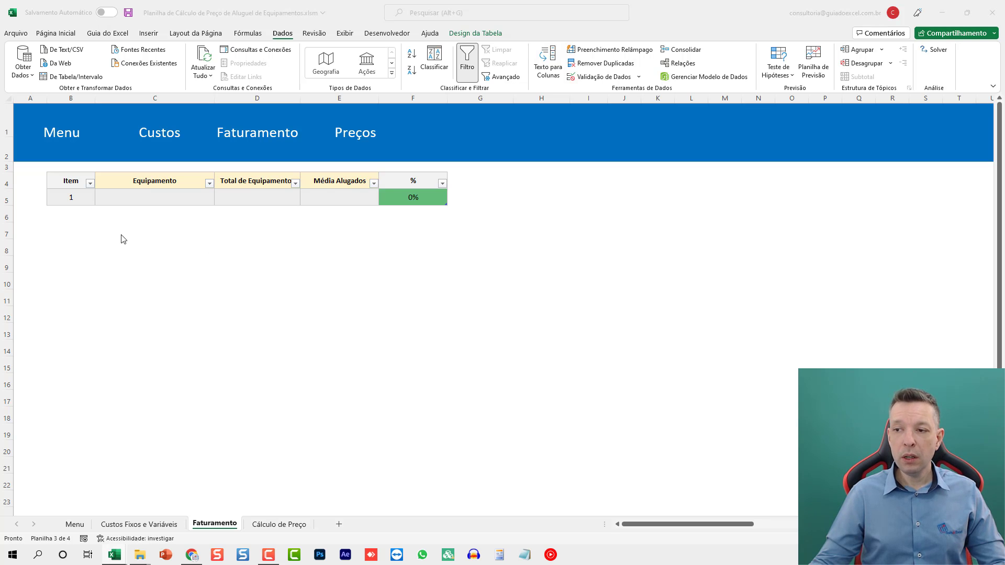
key("alt+Tab")
type("Bet")
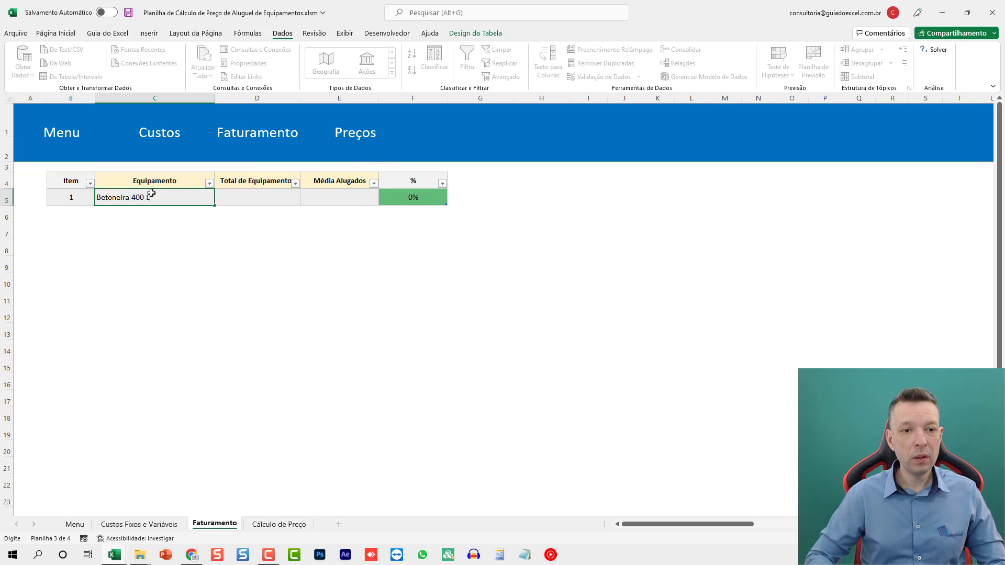
key("Tab")
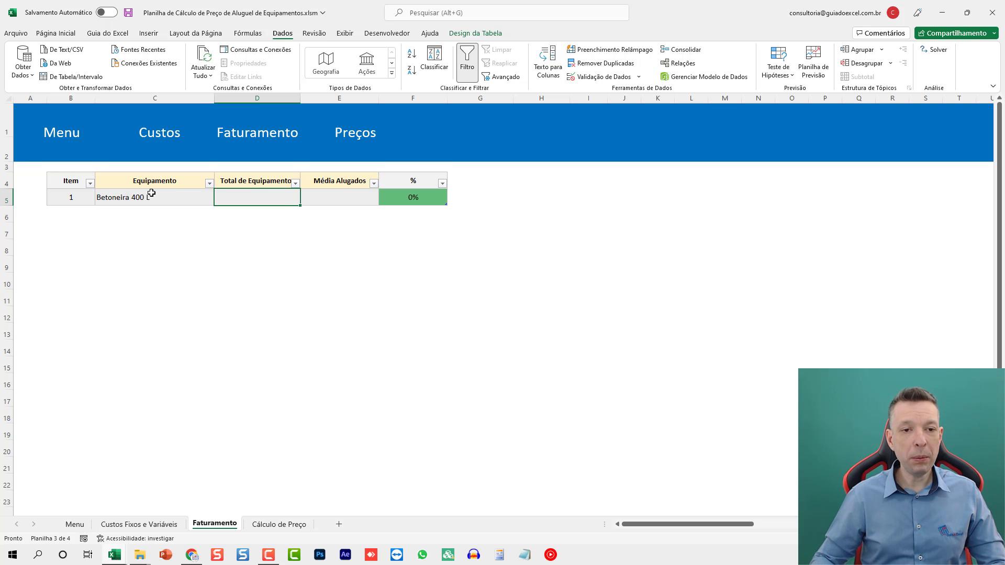
type("50")
key("Tab")
type("35")
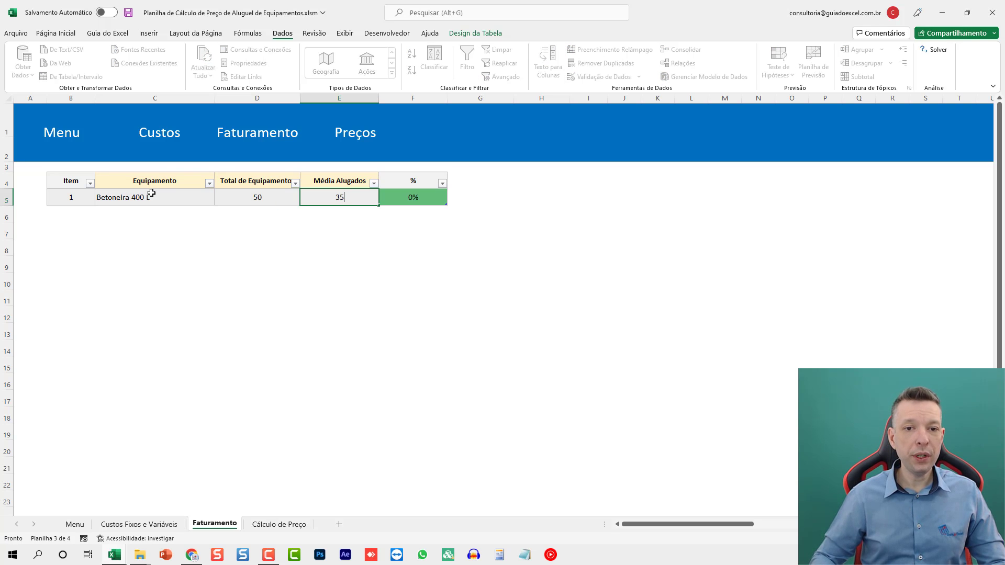
key("Return")
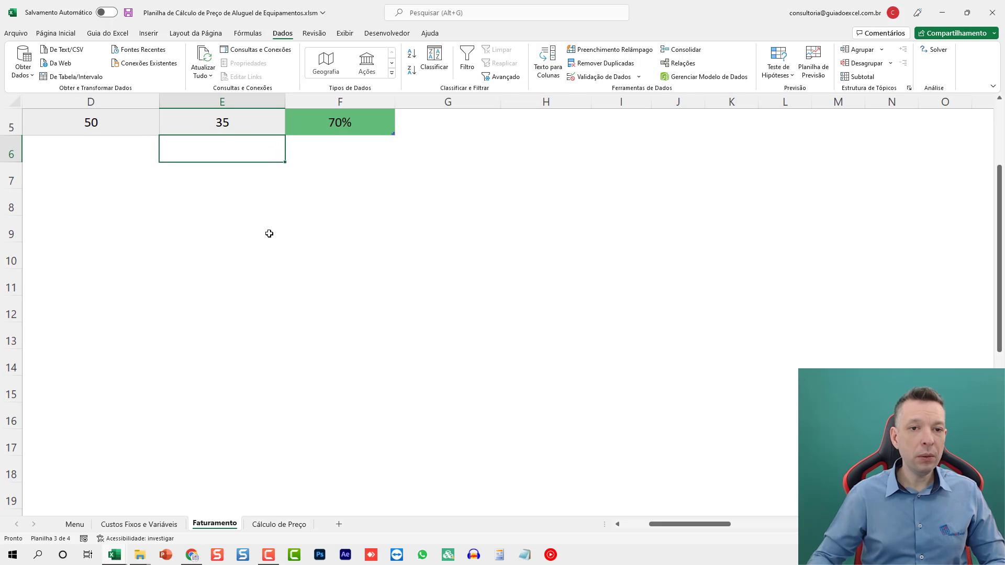
- Add a second equipment row below Betoneira 400 L: Betoneira 500 L with total 10 and average rented 5
key("Home")
scroll(178, 225, "up", 1)
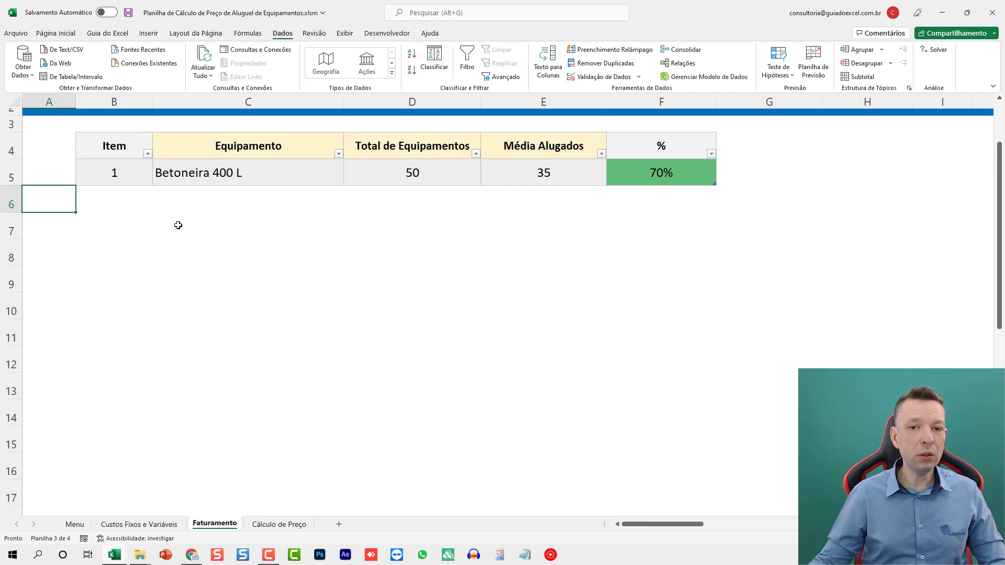
left_click(197, 198)
type("be")
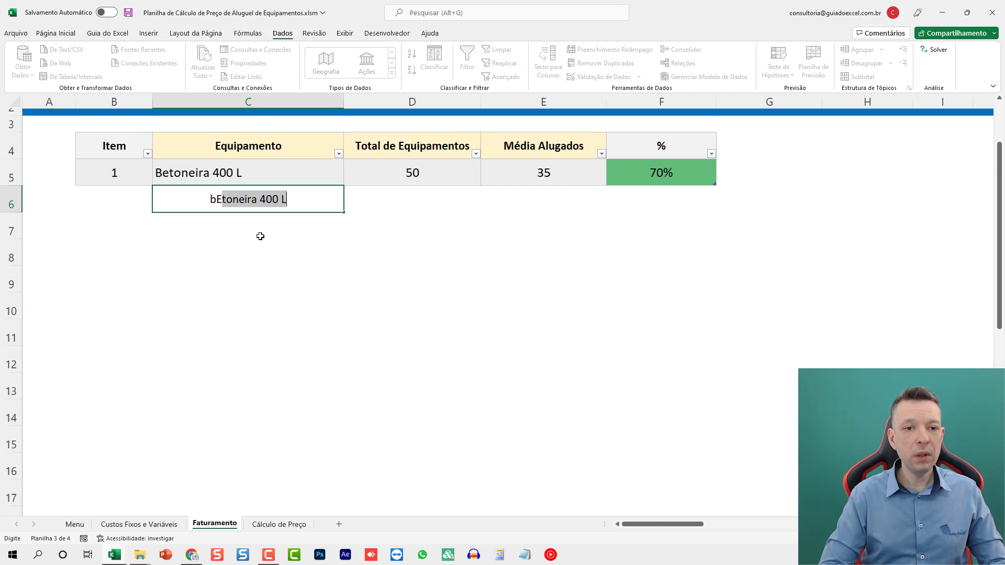
key("BackSpace")
key("BackSpace")
key("BackSpace")
type("Beton")
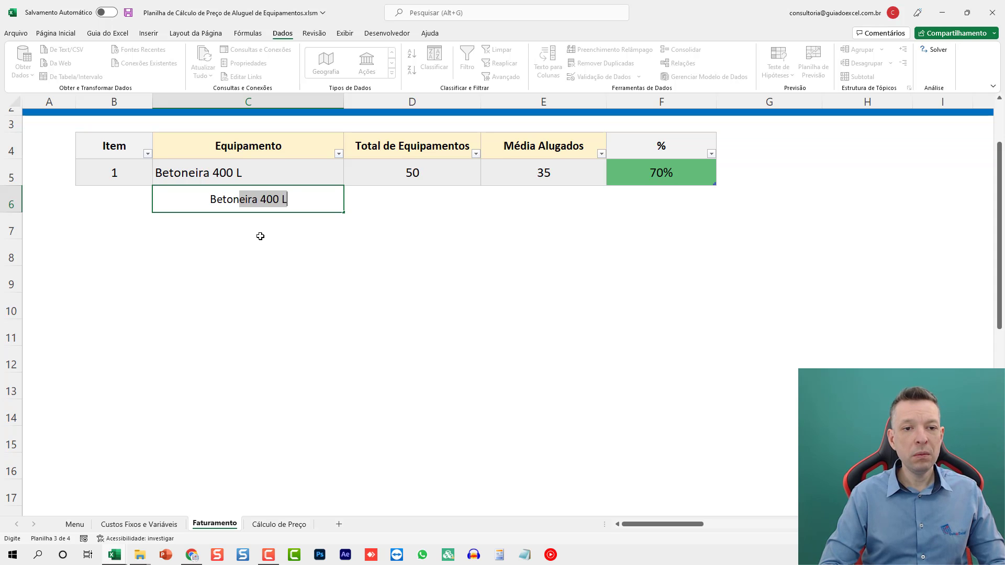
type("eira 500 L")
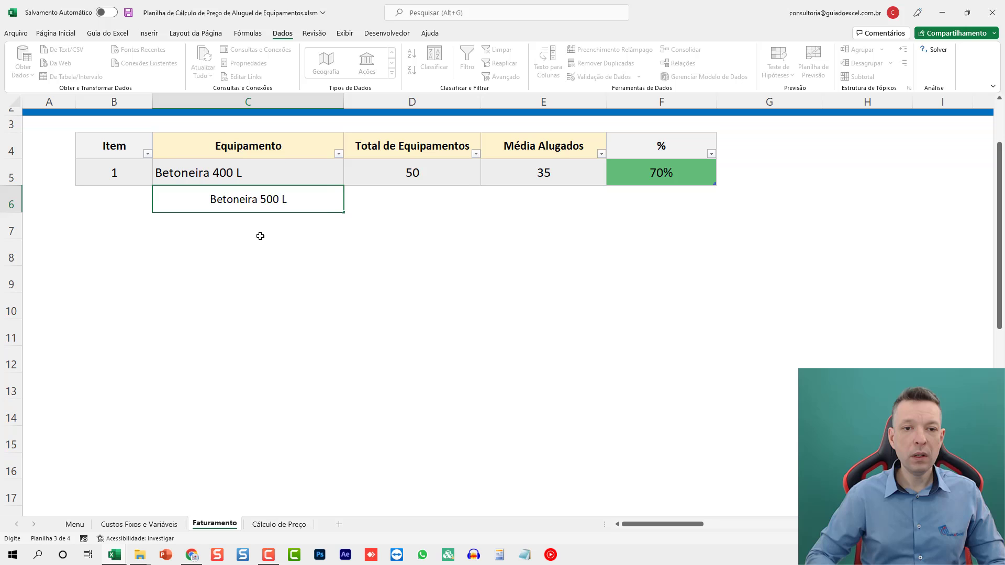
key("Tab")
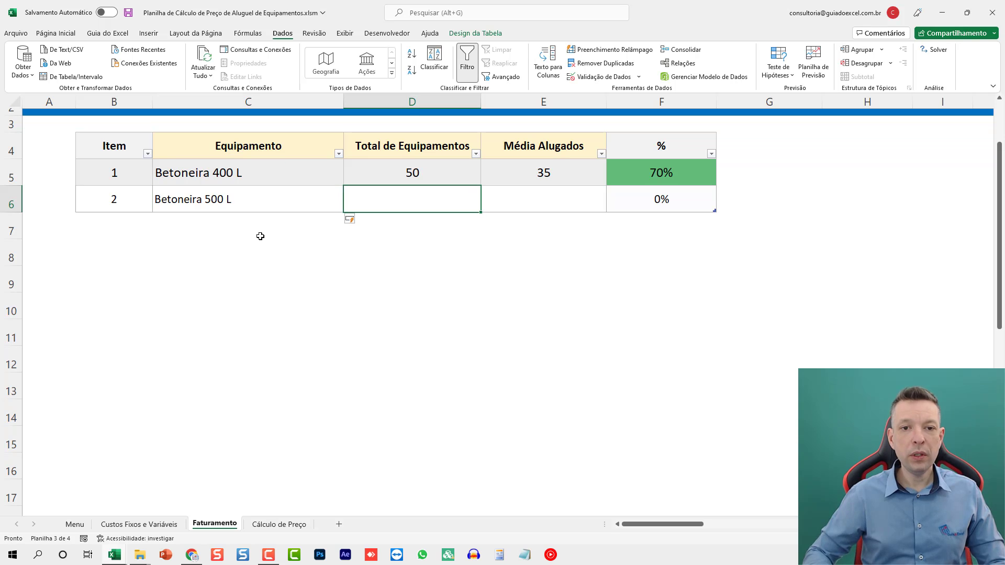
type("10")
key("Tab")
type("5")
key("Return")
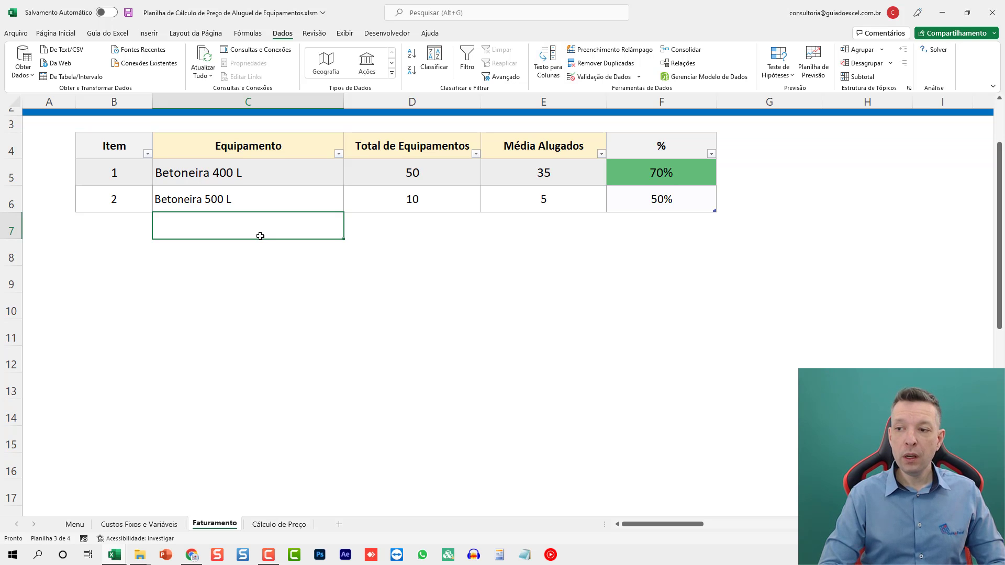
- Add a third equipment row below Betoneira 500 L: Lavadora de Alta Pressão with total 30 and average rented 17
type("L")
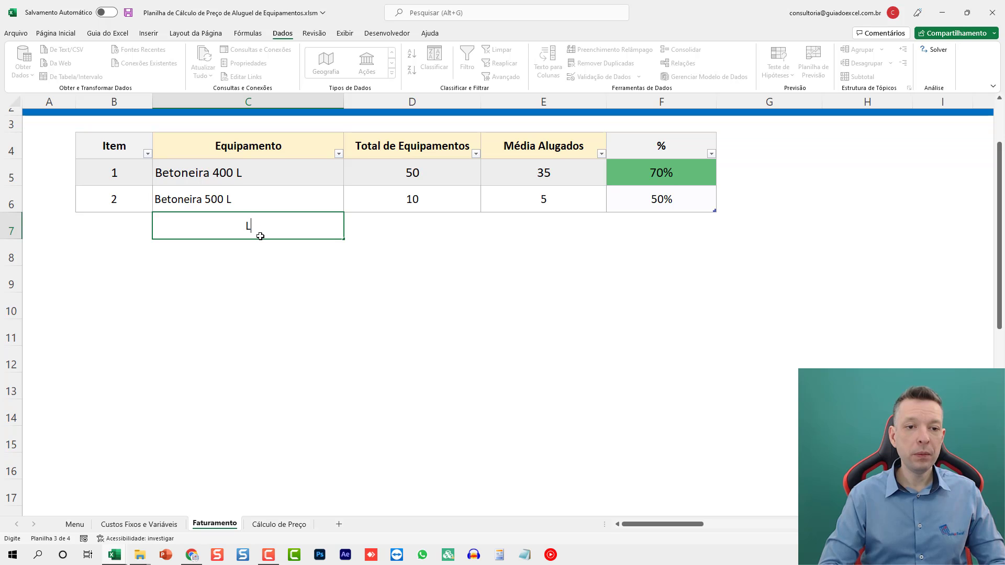
type("avadora de Al")
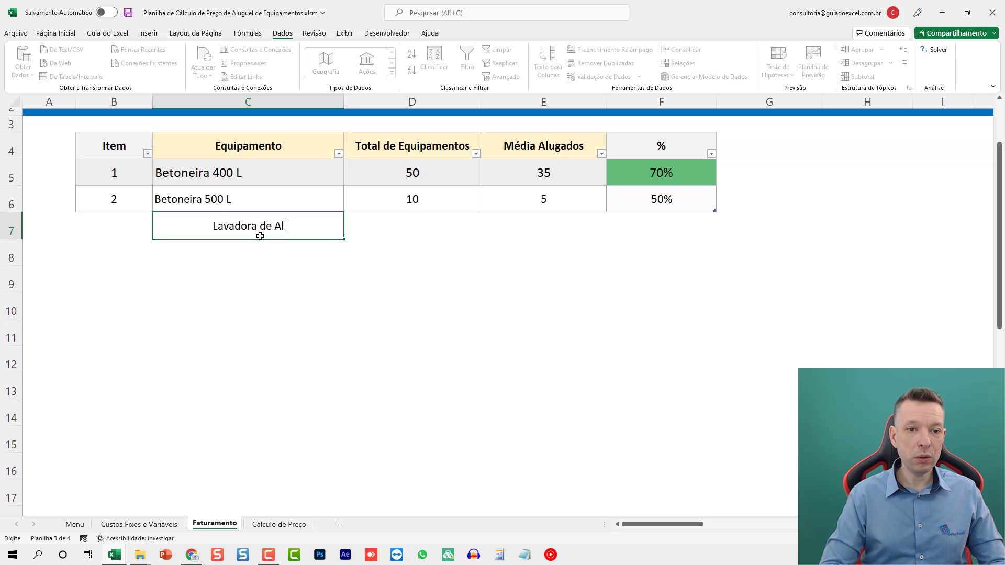
type("ta Pressão")
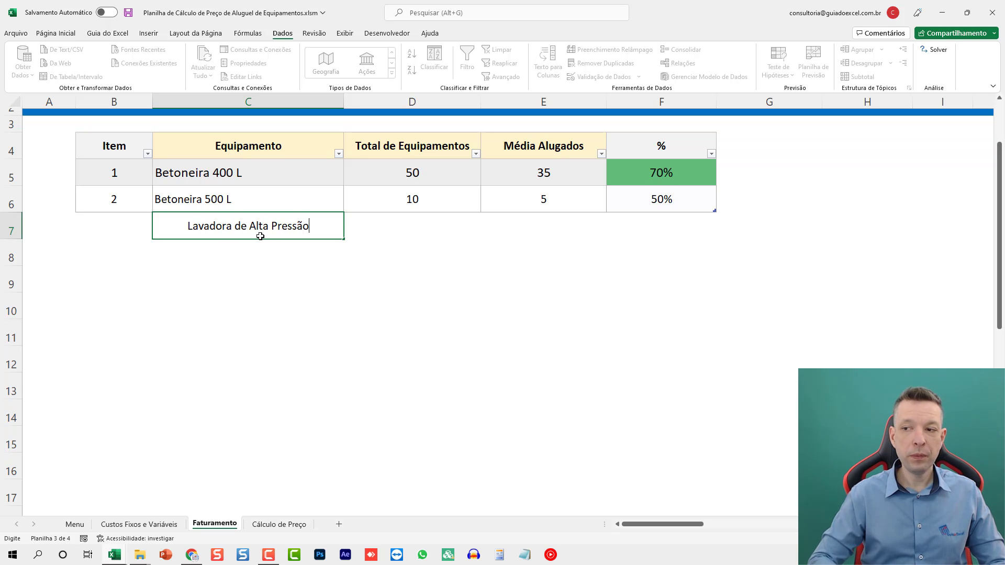
key("Tab")
type("30")
key("Tab")
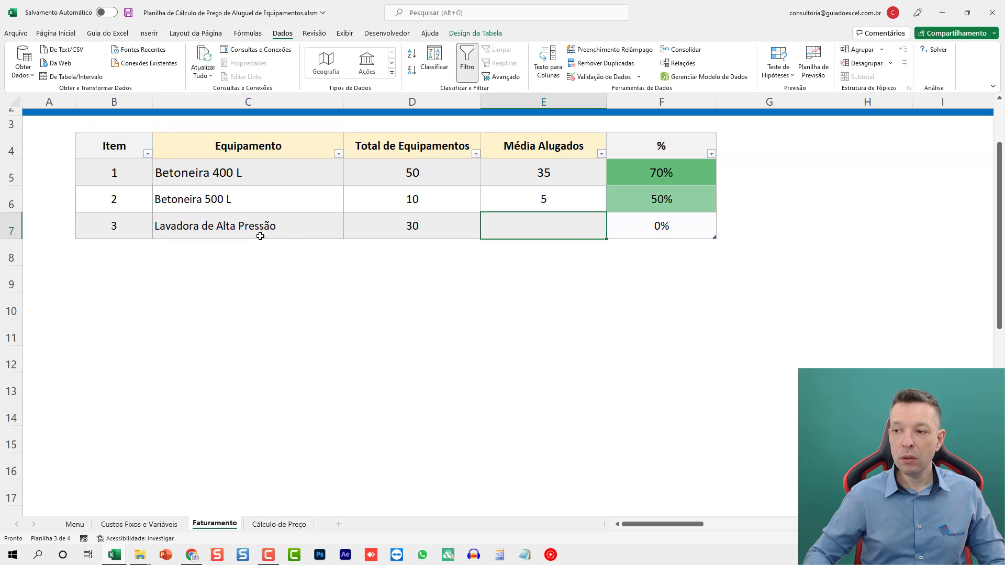
type("17")
key("Return")
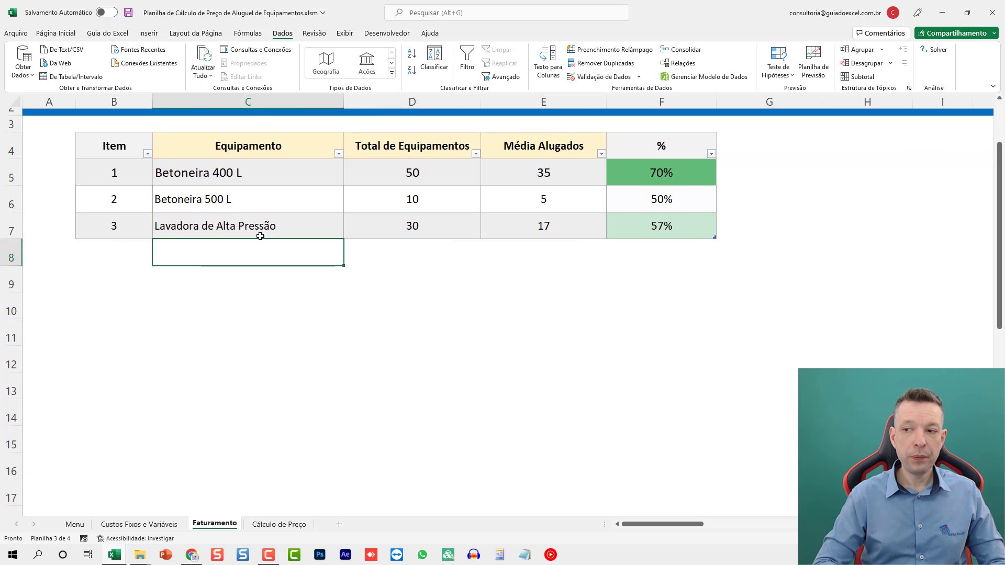
- Add a fourth equipment row below Lavadora de Alta Pressão: Vibrador de Concreto with total 3 and average rented 2
type("Vibrador de")
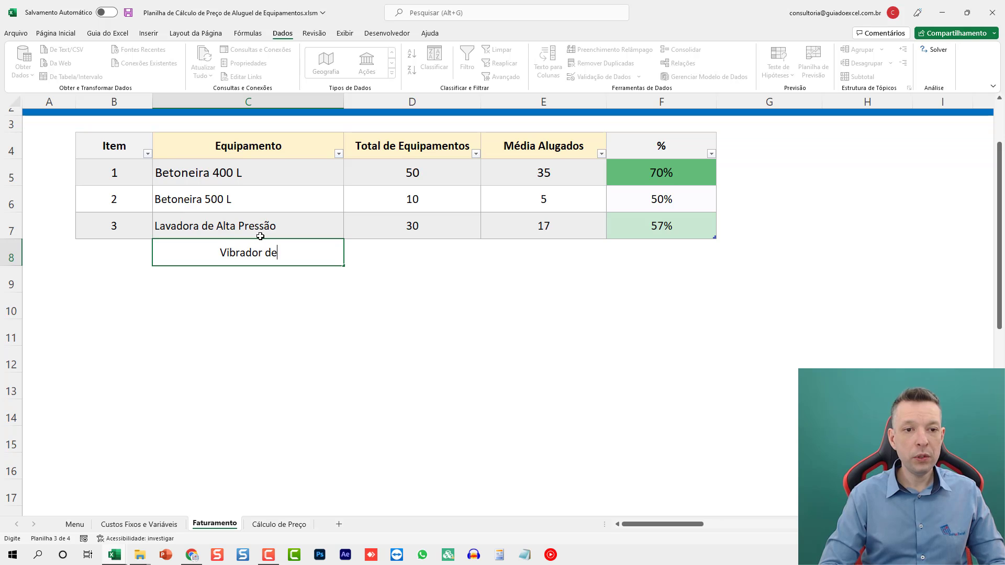
type(" Concreto")
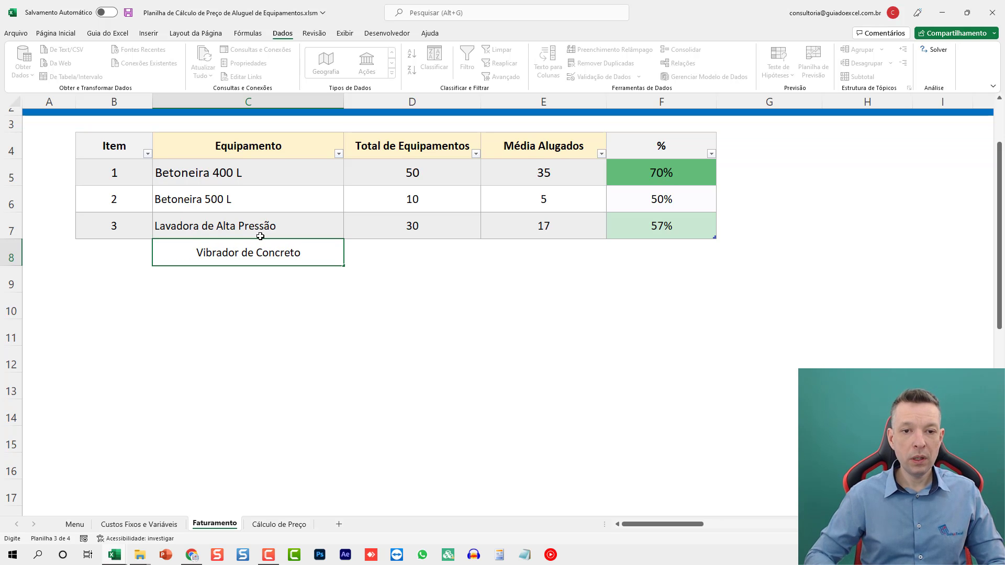
key("Tab")
type("3")
key("Tab")
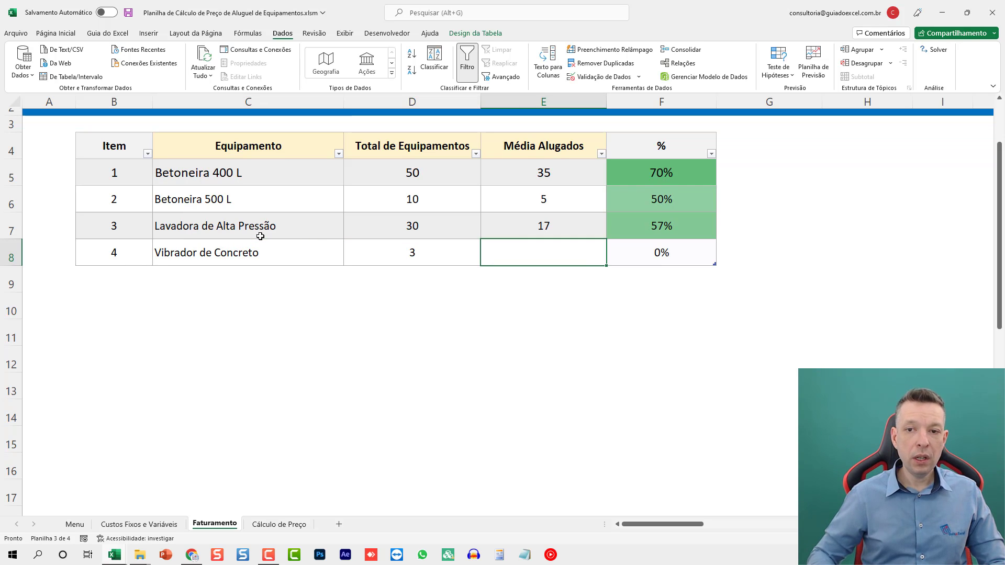
type("2")
key("Return")
key("Up")
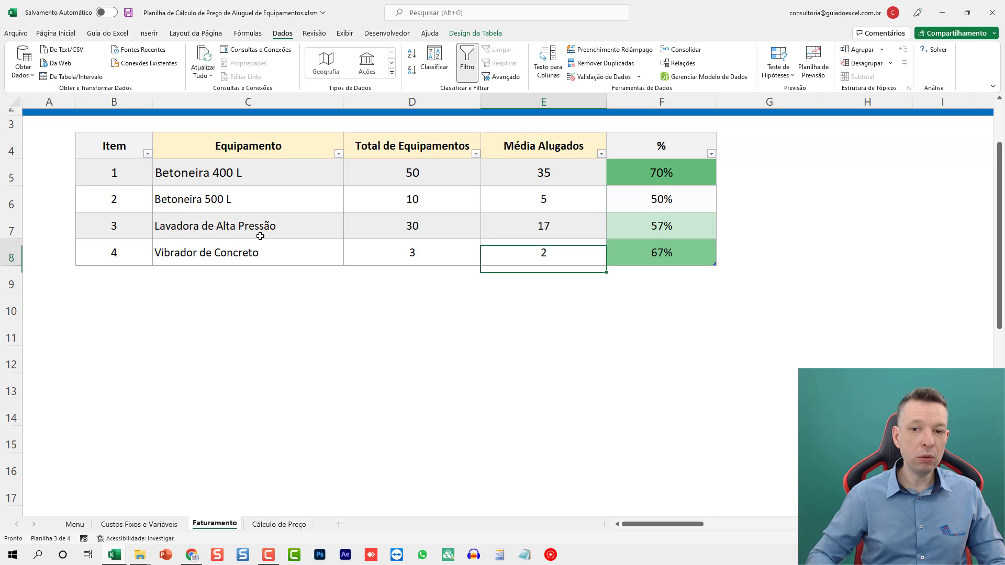
- Go to the Cálculo de Preço sheet and choose Betoneira 400 L as the equipment for item 1
scroll(263, 237, "up", 1)
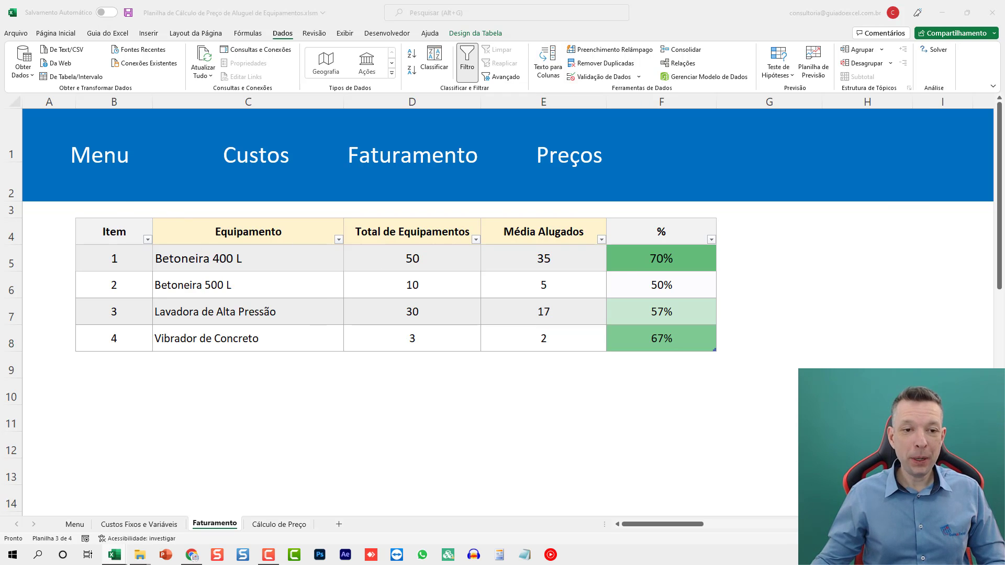
scroll(264, 290, "down", 3)
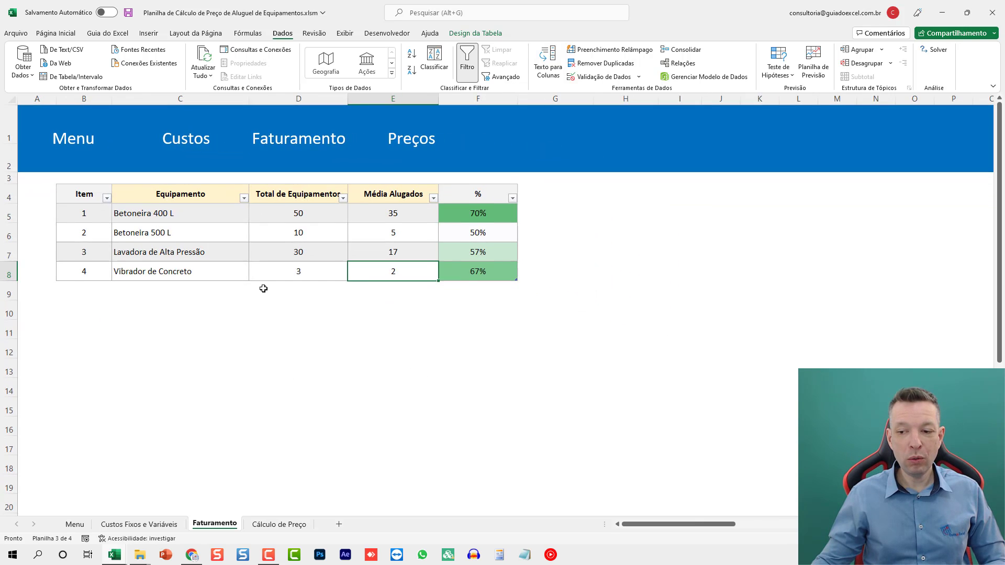
scroll(263, 288, "down", 1)
left_click(347, 136)
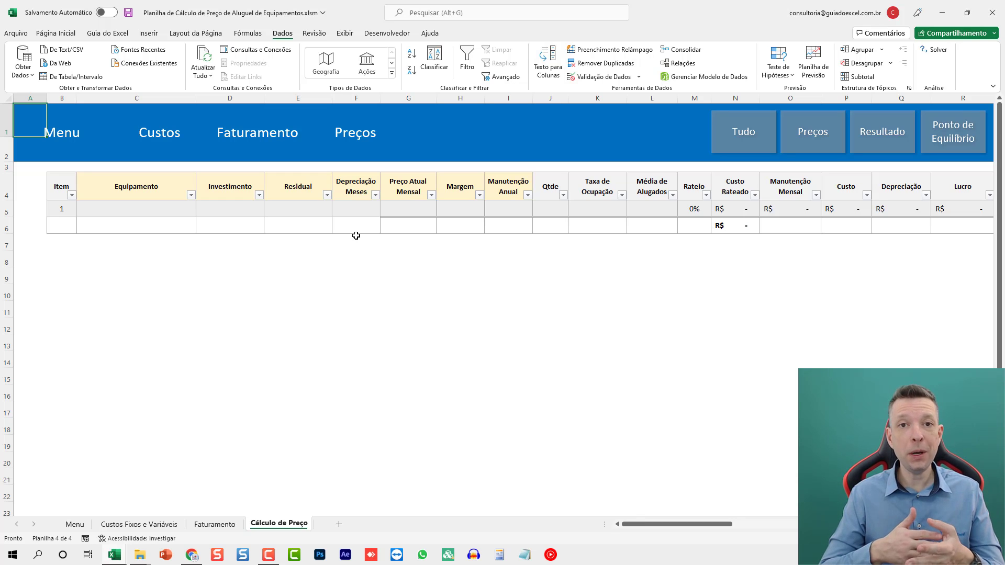
left_click(166, 209)
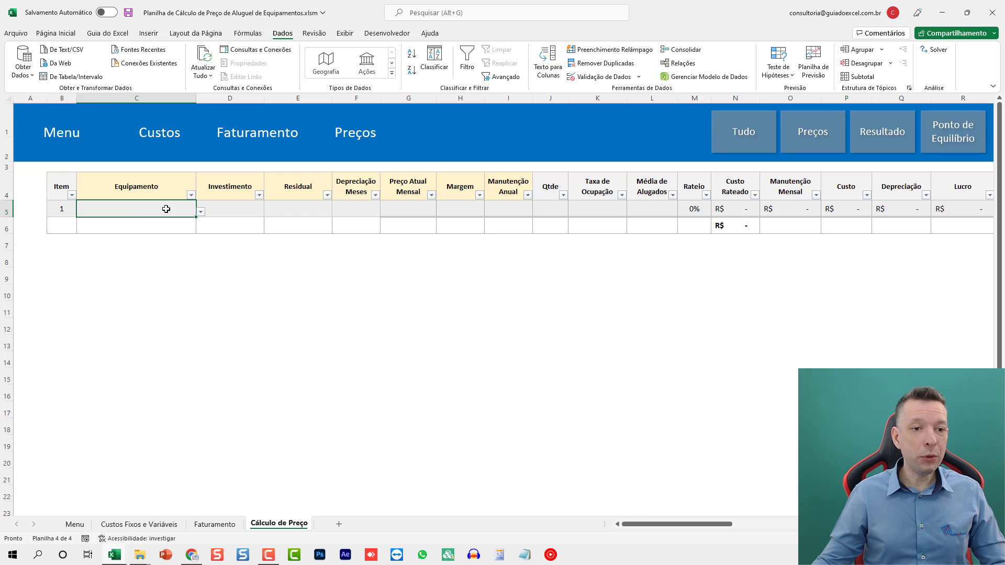
left_click(201, 211)
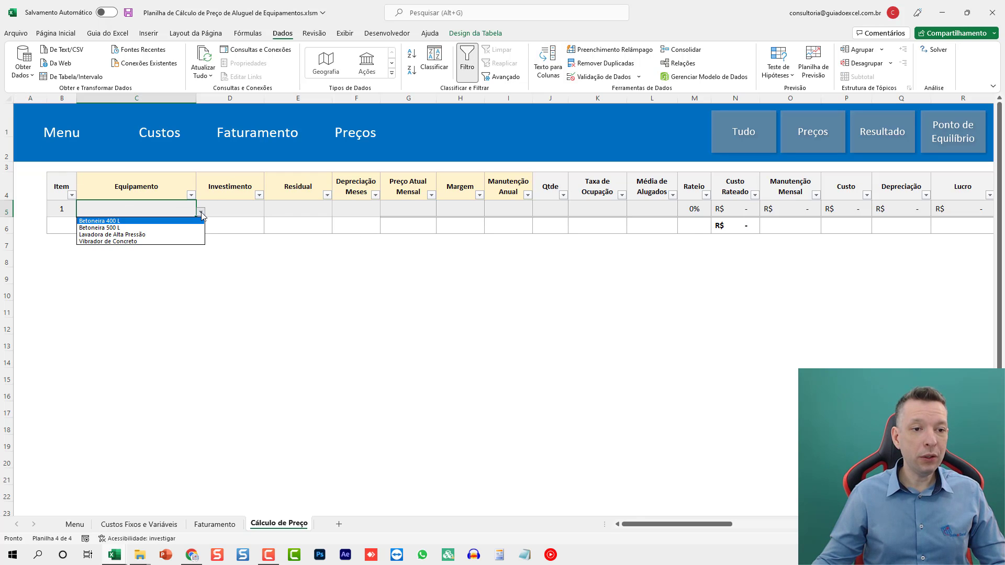
left_click(157, 221)
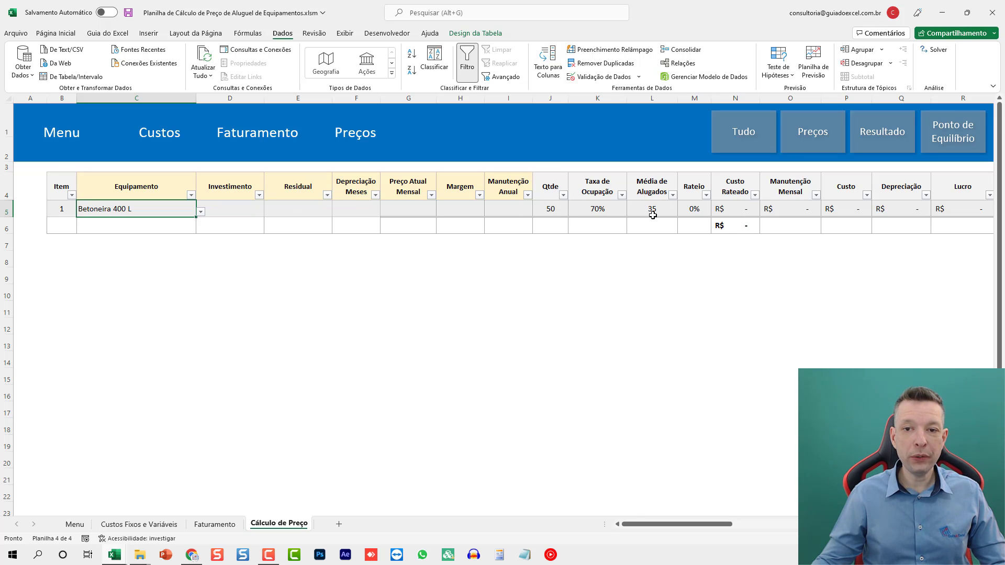
- Set the Betoneira 400 L row's Investimento to 3500 and its Residual to 500
left_click(239, 209)
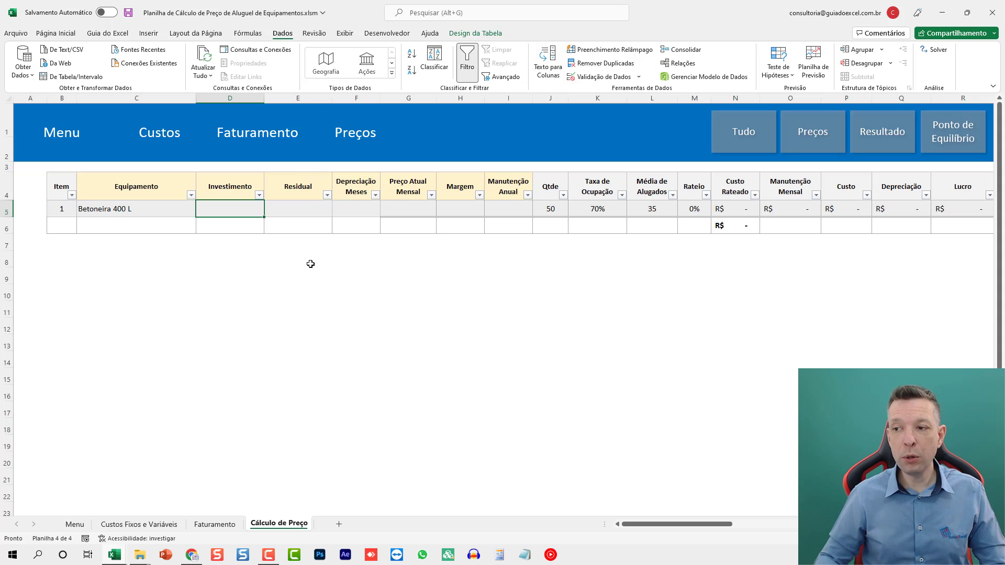
type("3500")
key("Tab")
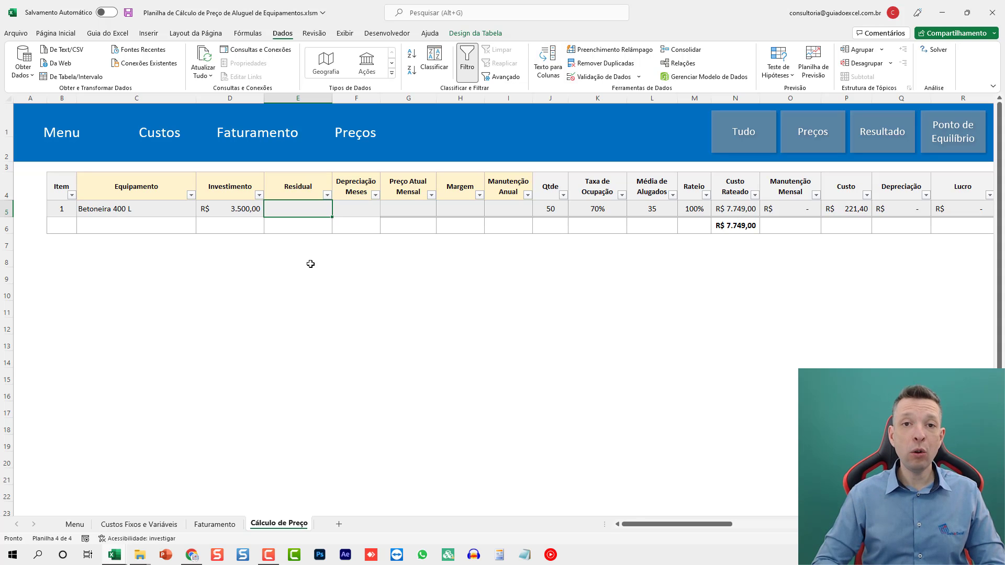
type("500")
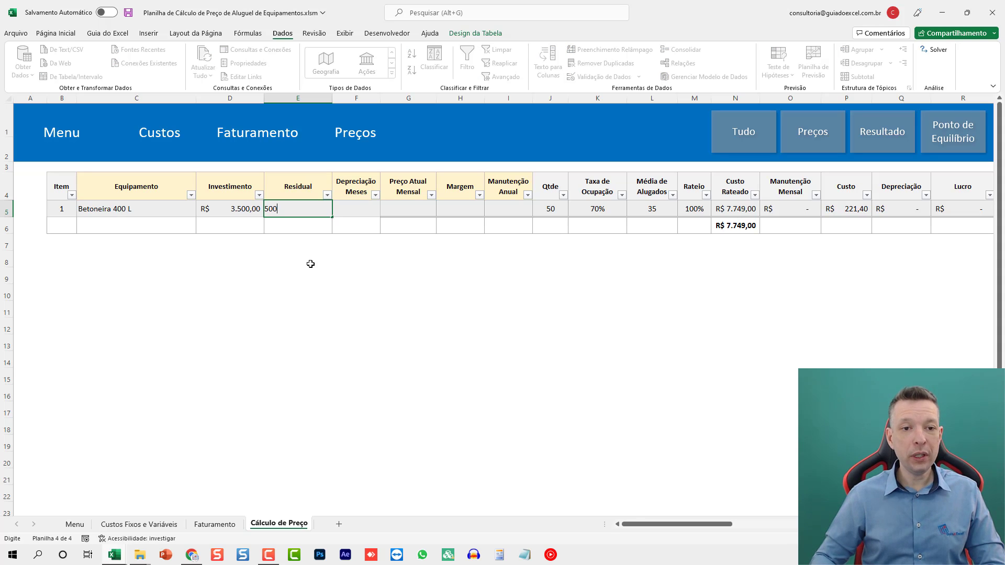
key("Tab")
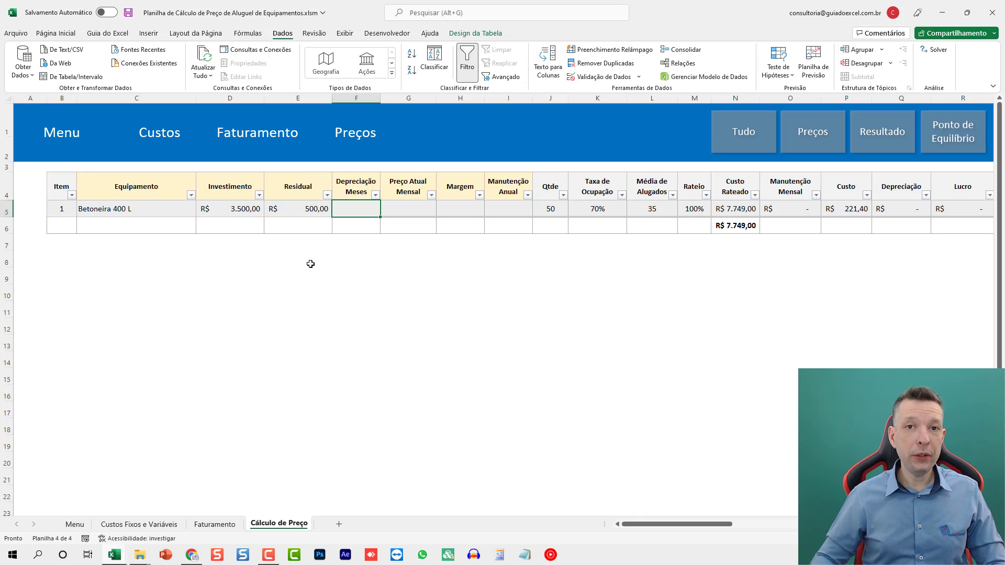
- Set the Betoneira 400 L row's Depreciação Meses to 60 and its Preço Atual Mensal to 250
type("60")
key("Tab")
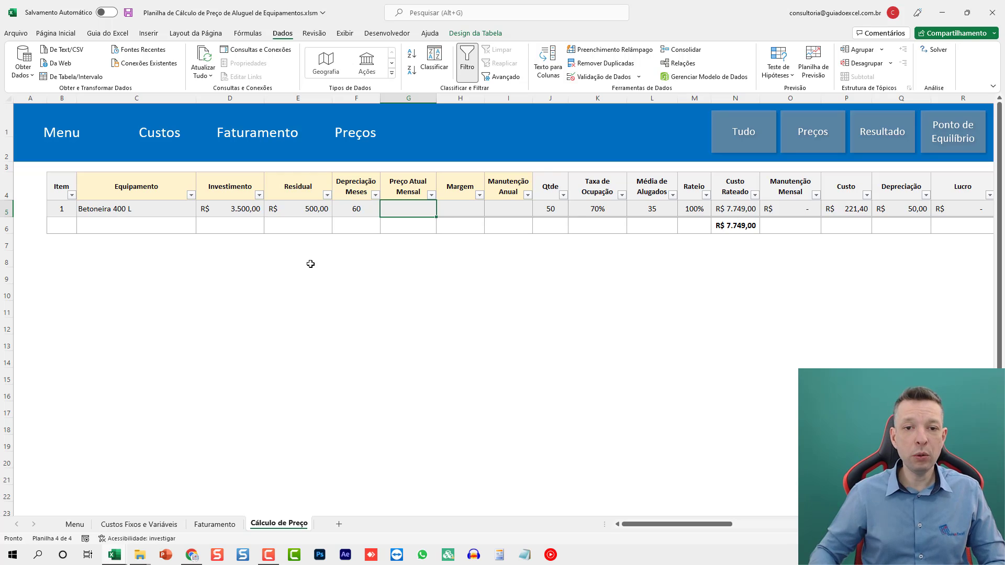
type("250")
key("Tab")
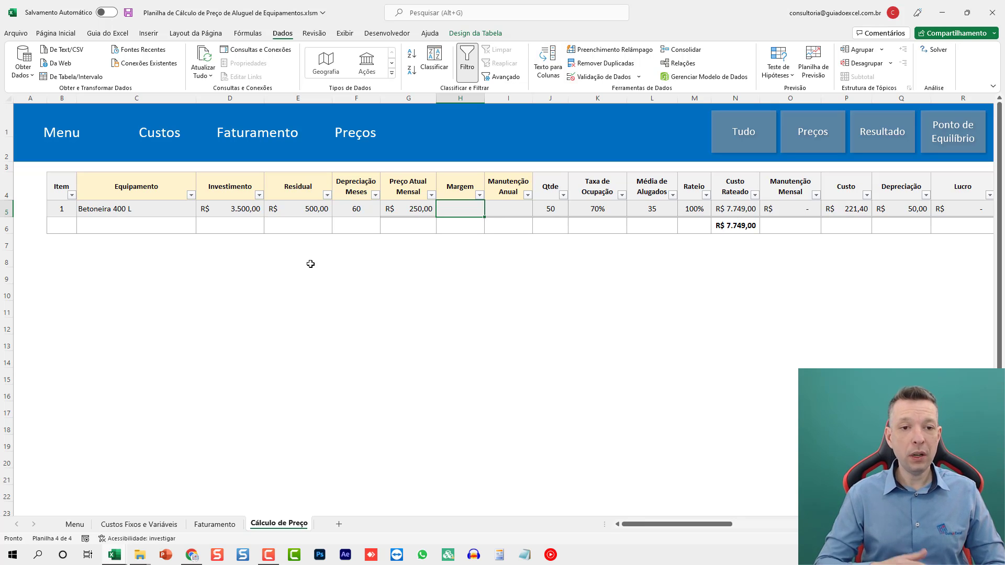
- Set the Betoneira 400 L row's Margem to 2% and its Manutenção Anual to 500
type("2")
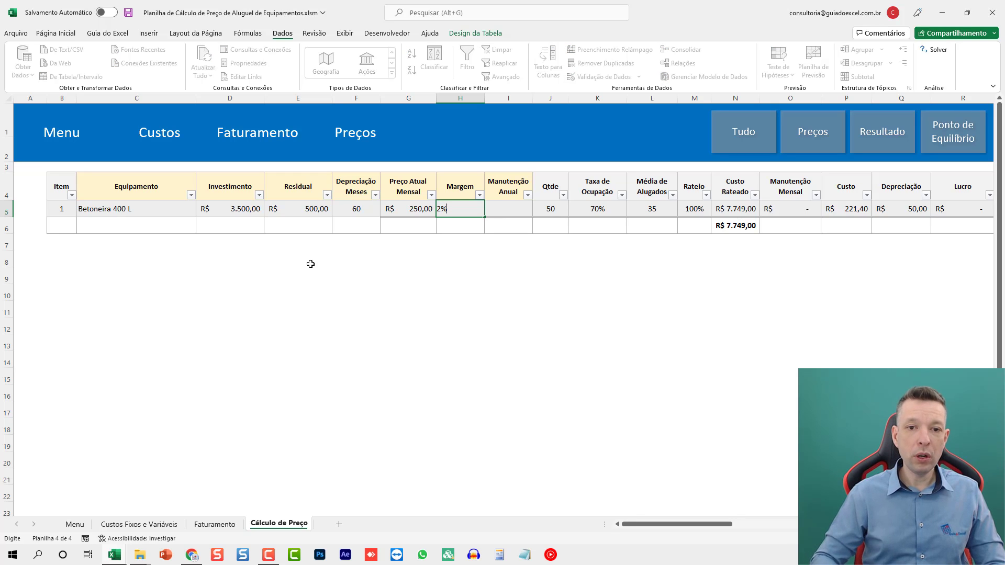
key("Tab")
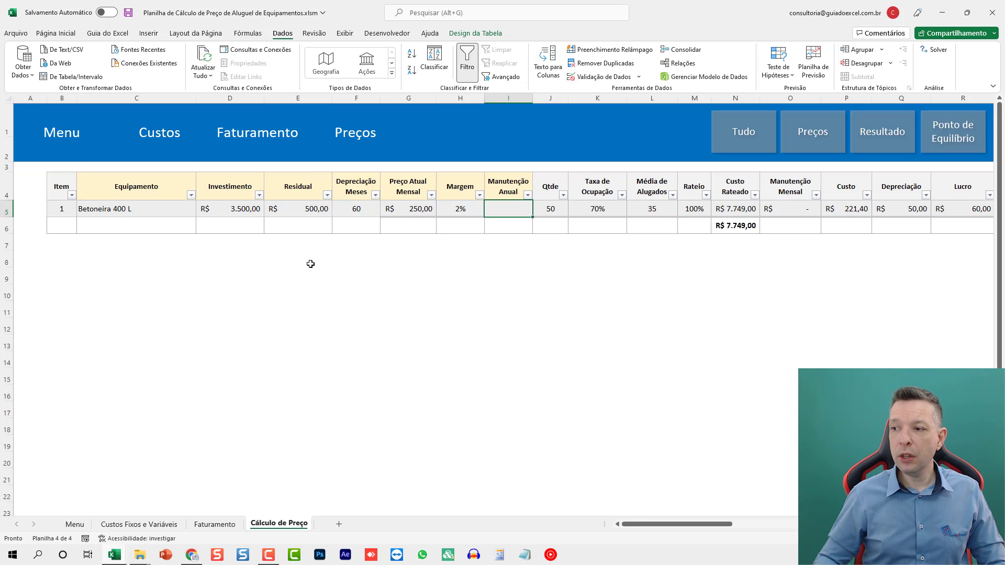
type("500")
key("ctrl+Return")
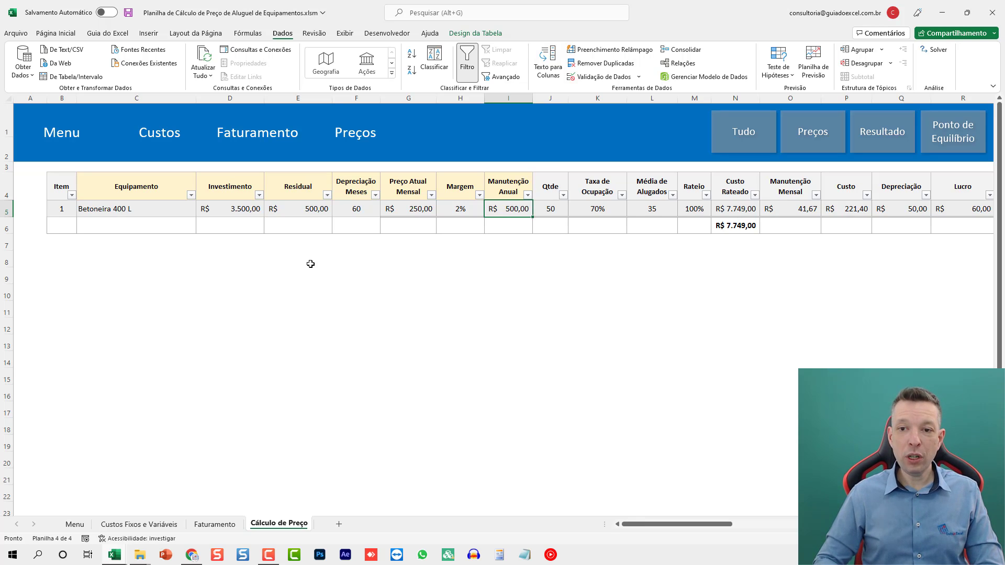
- Examine the calculated values for Betoneira 400 L one by one, from Qtde through Ponto de Equilíbrio
key("Right")
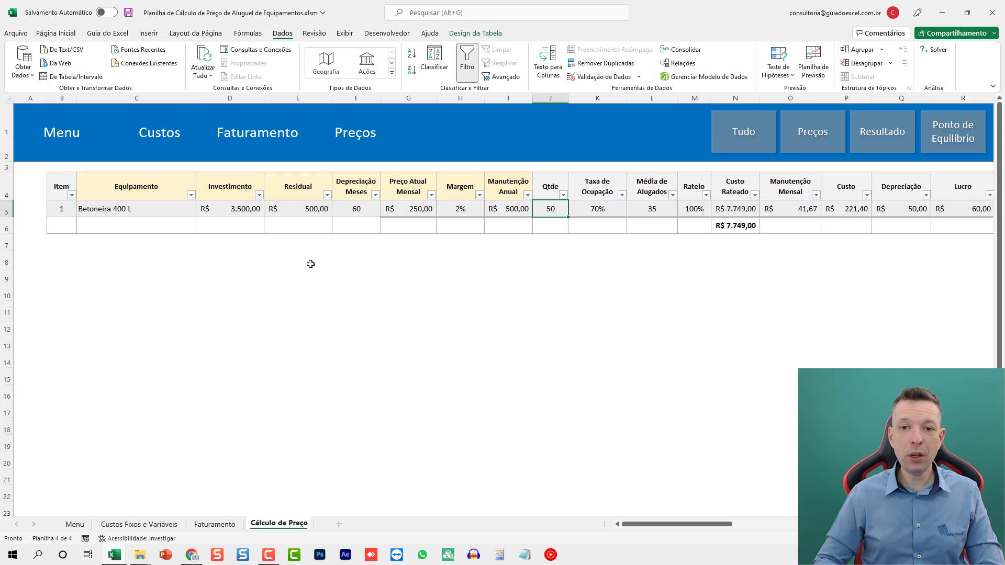
key("Right")
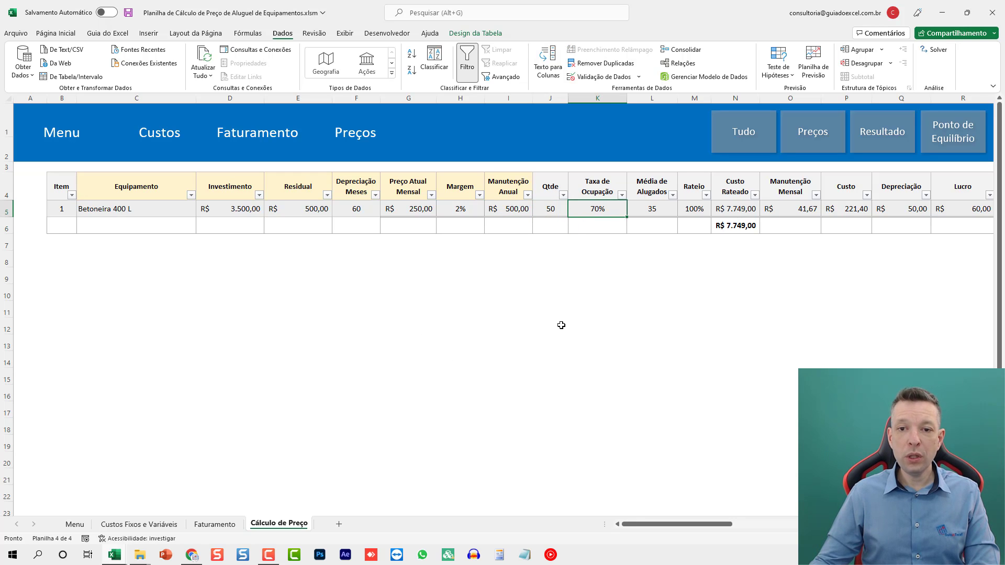
key("Right")
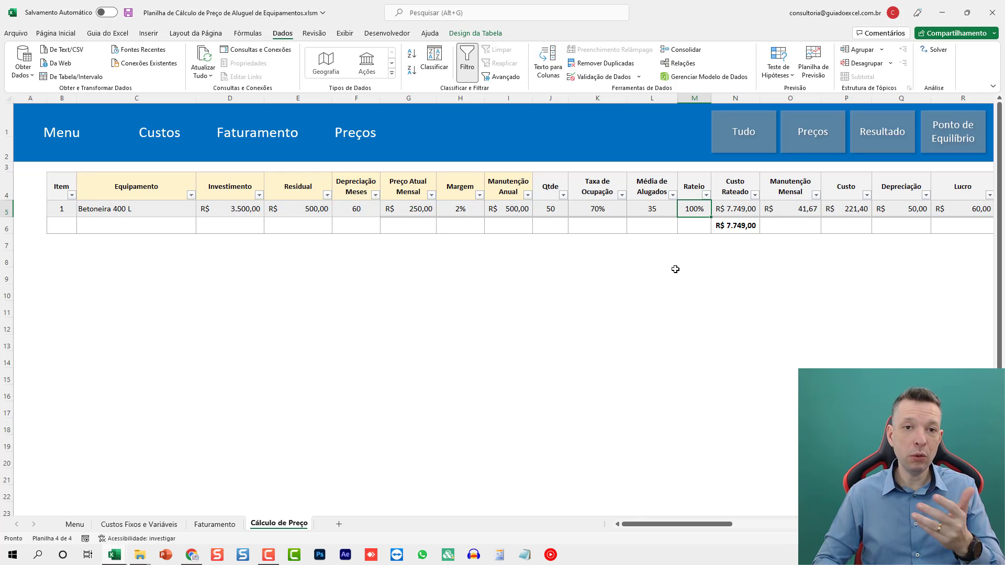
key("Right")
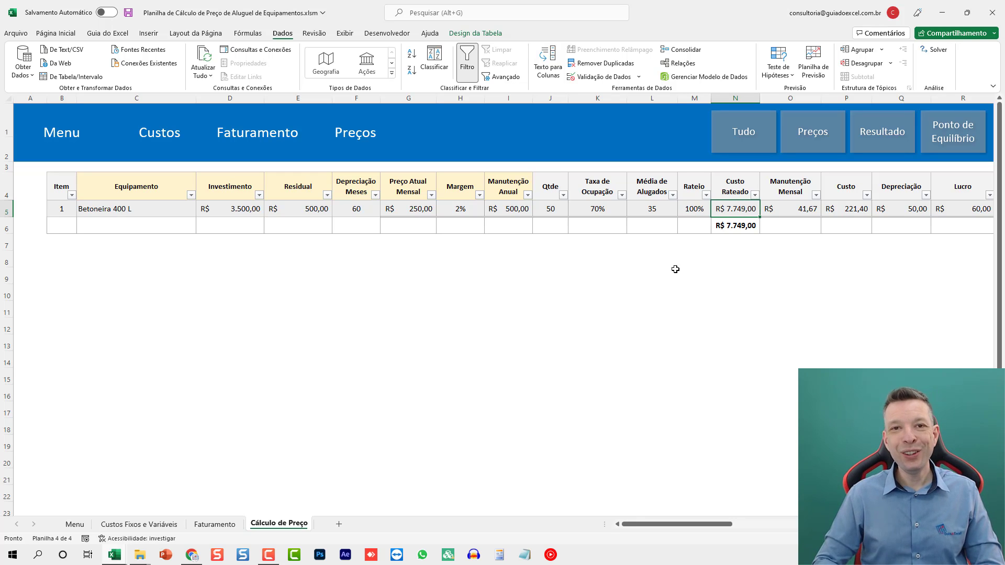
key("Right")
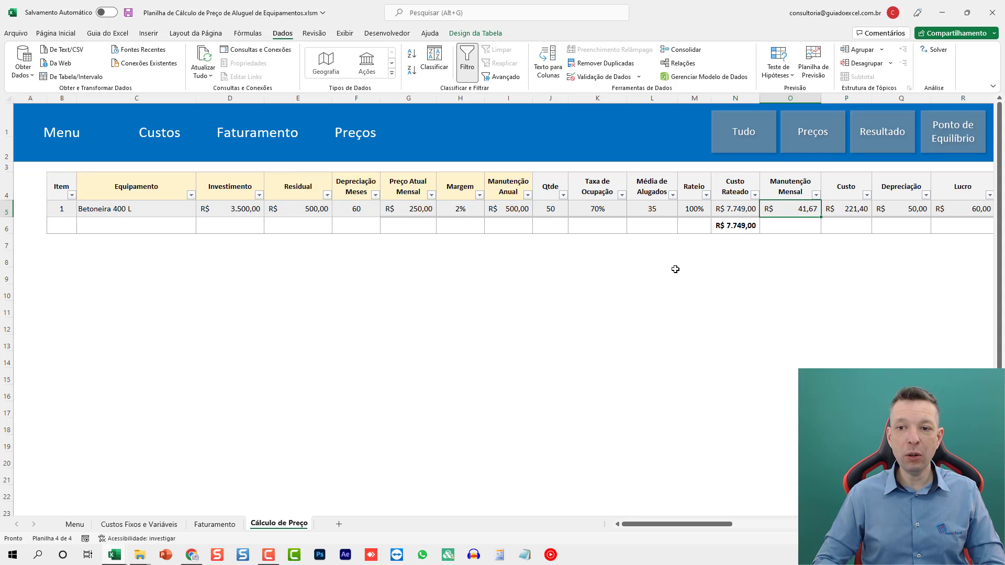
scroll(675, 269, "right", 2)
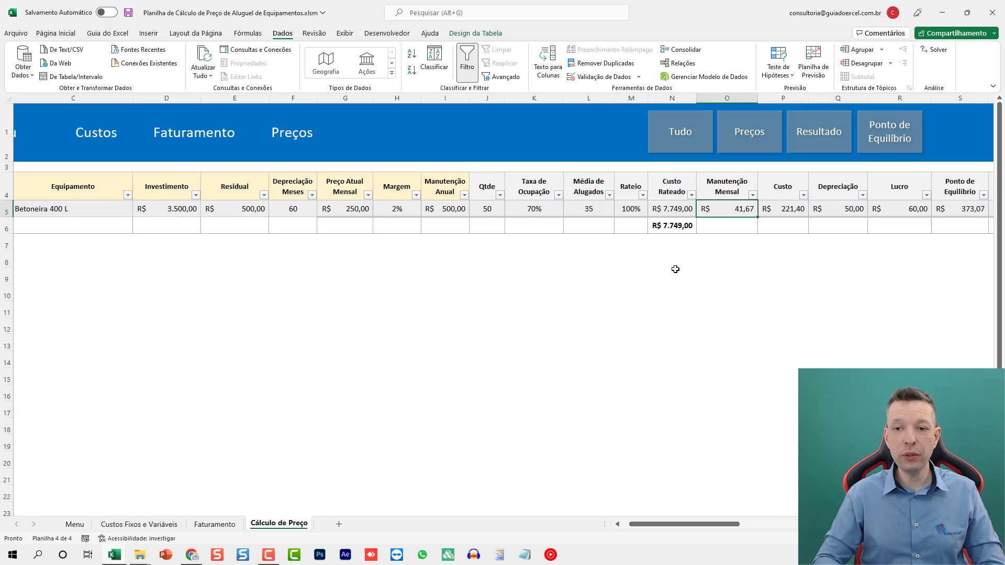
key("Right")
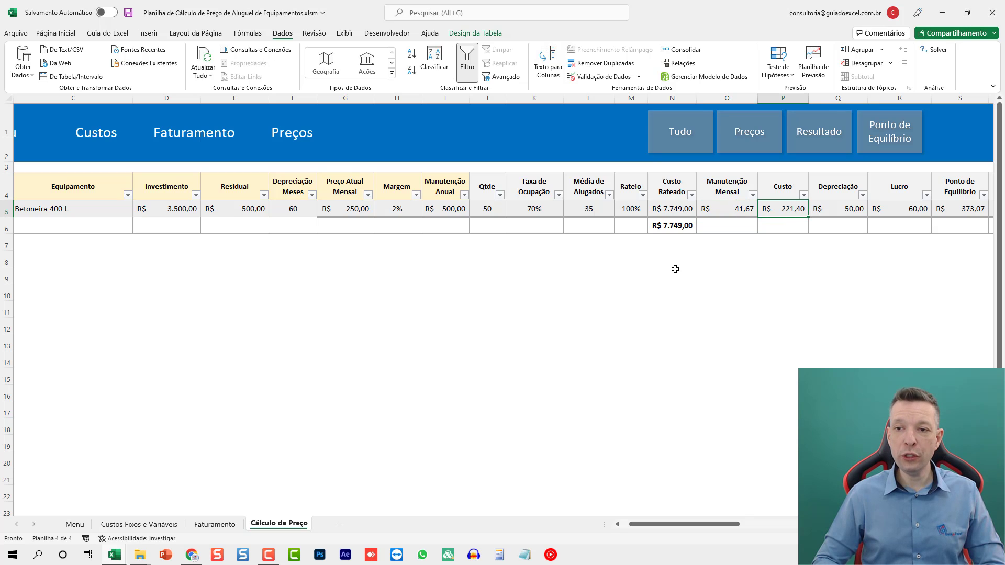
key("Right")
scroll(675, 269, "right", 3)
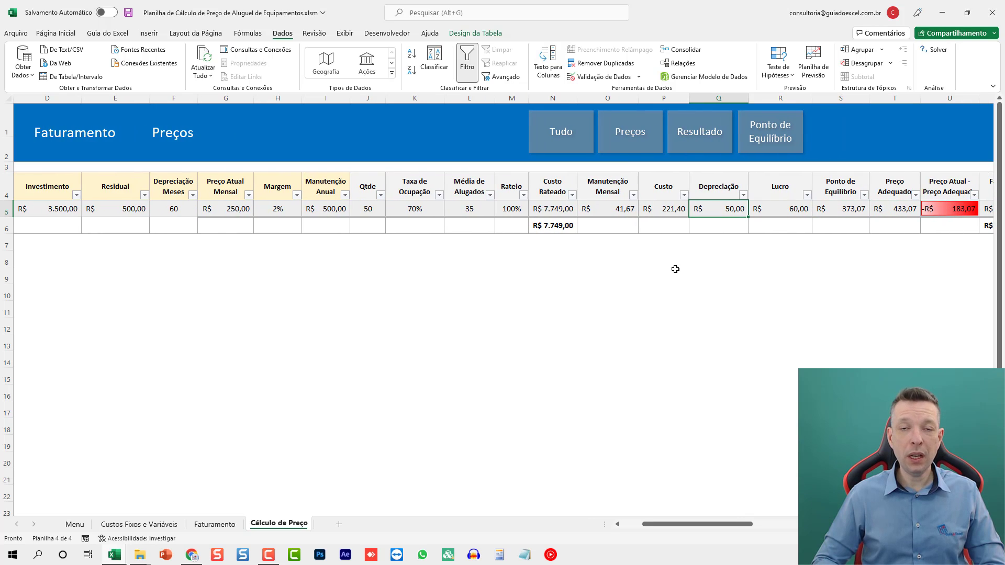
key("Right")
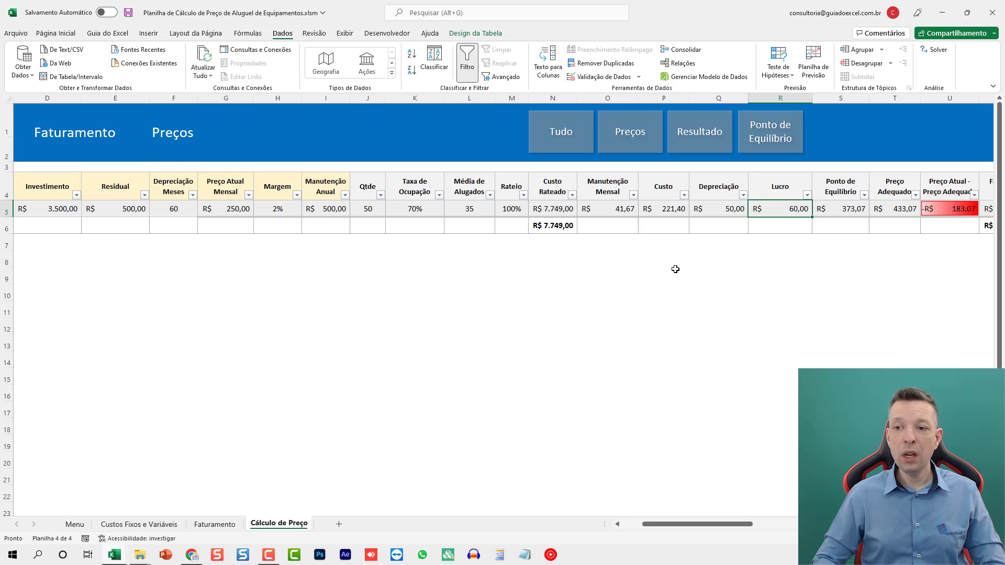
key("Right")
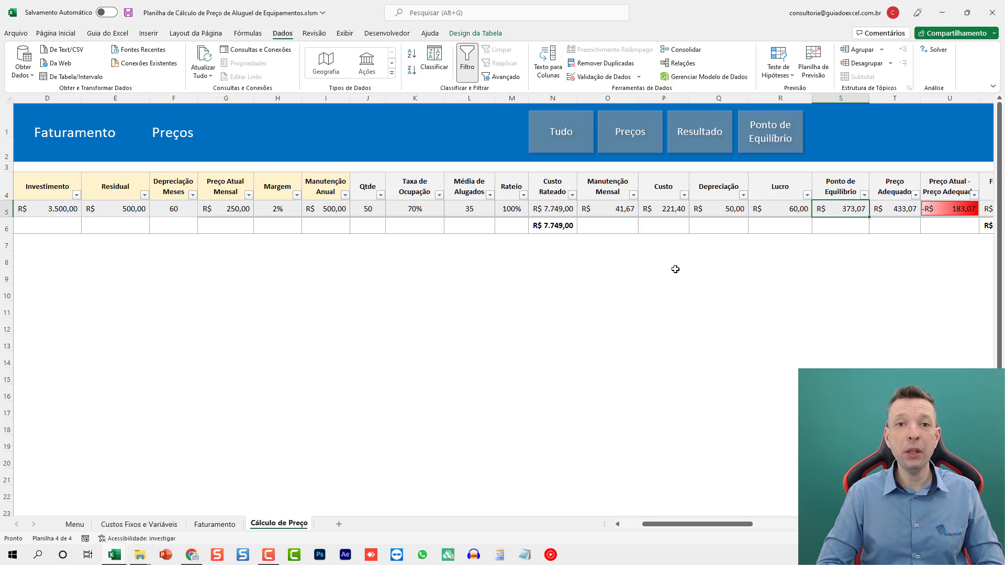
- Examine Betoneira 400 L's Preço Adequado, its difference from the current price, and the estimated revenue and result columns
key("Right")
key("Right")
key("Right")
key("Right")
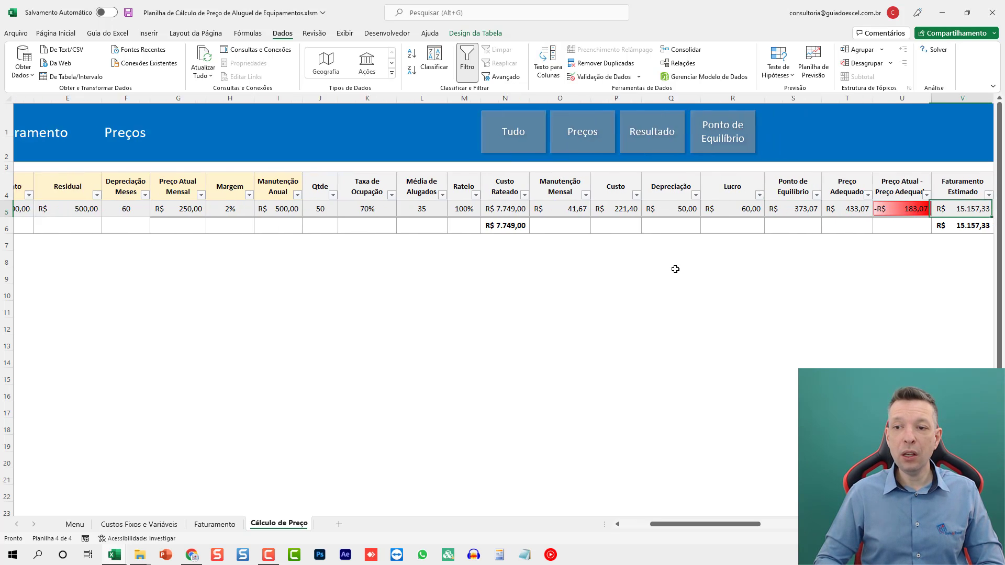
key("Left")
key("Left")
key("Left")
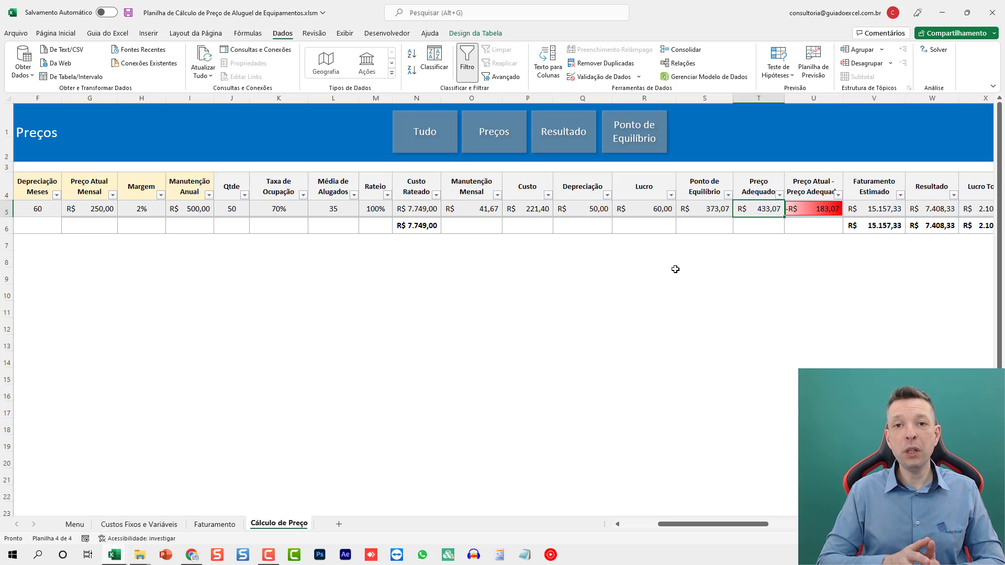
key("Right")
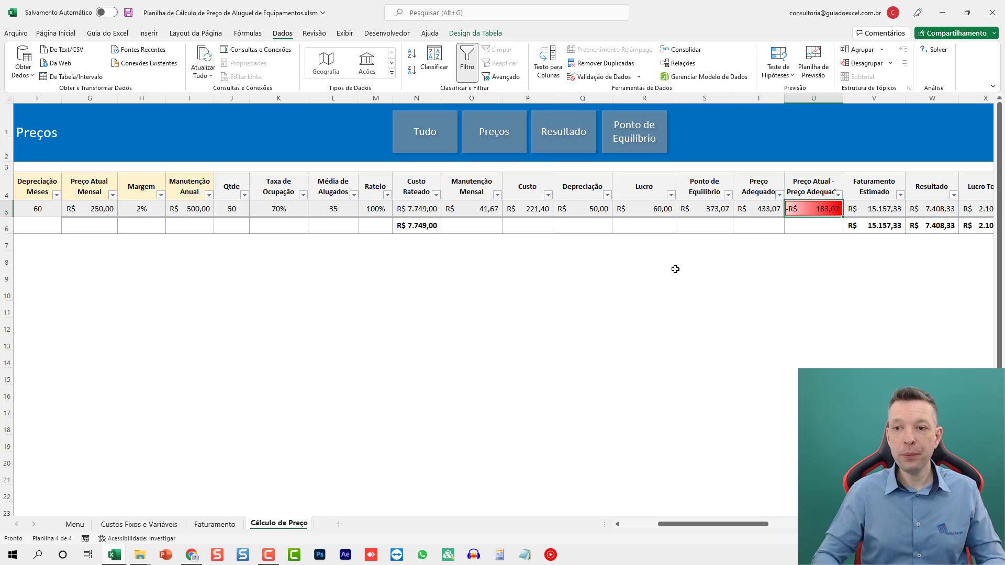
key("Right")
key("Right")
key("Right")
key("Right")
key("Left")
key("Left")
key("Left")
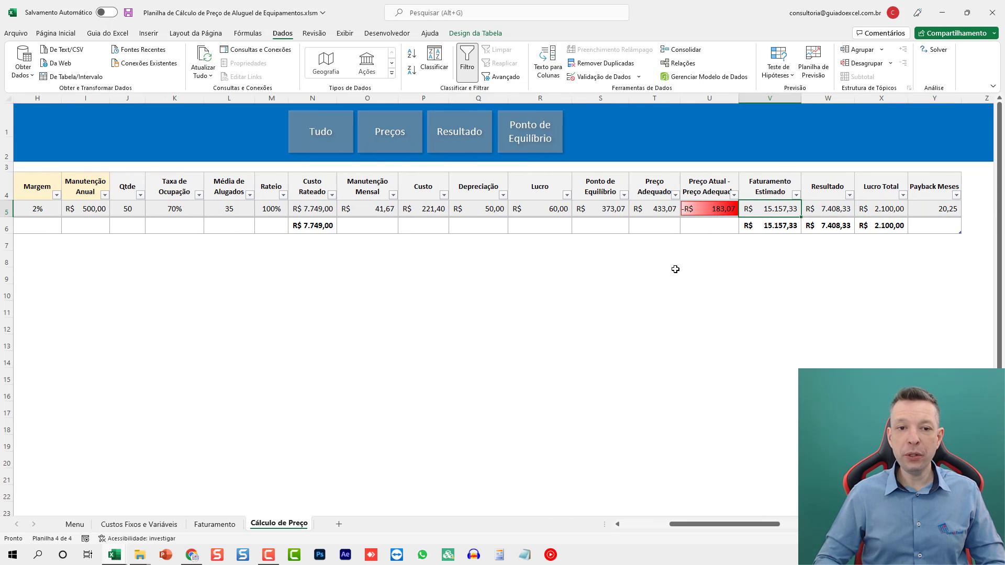
- Check the Custo Rateado and Faturamento Estimado totals, and review the item's cost, profit, price and result columns through Payback Meses
left_click(326, 225)
left_click(759, 226)
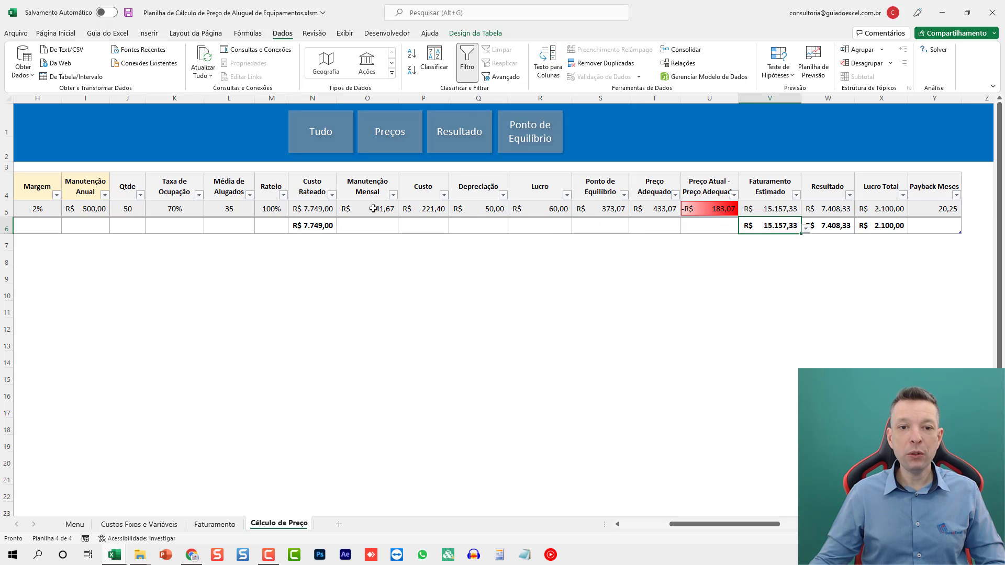
left_click_drag(373, 209, 653, 209)
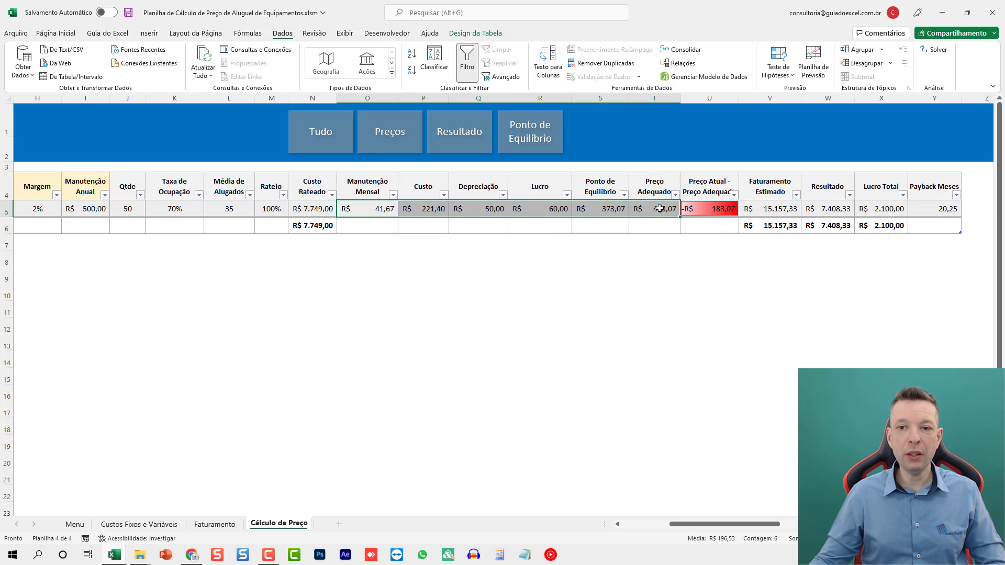
left_click(483, 210)
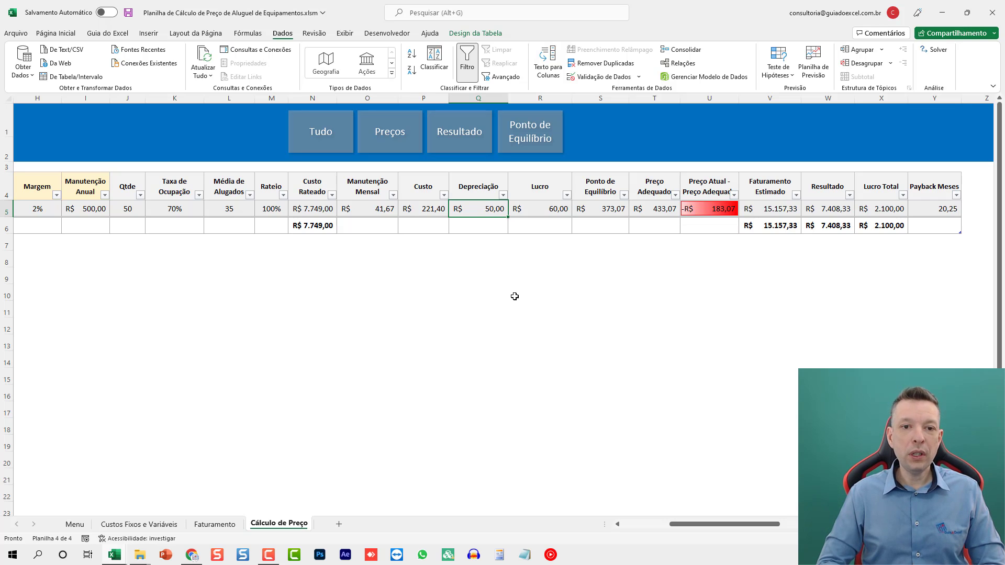
key("Left")
key("Left")
key("Right")
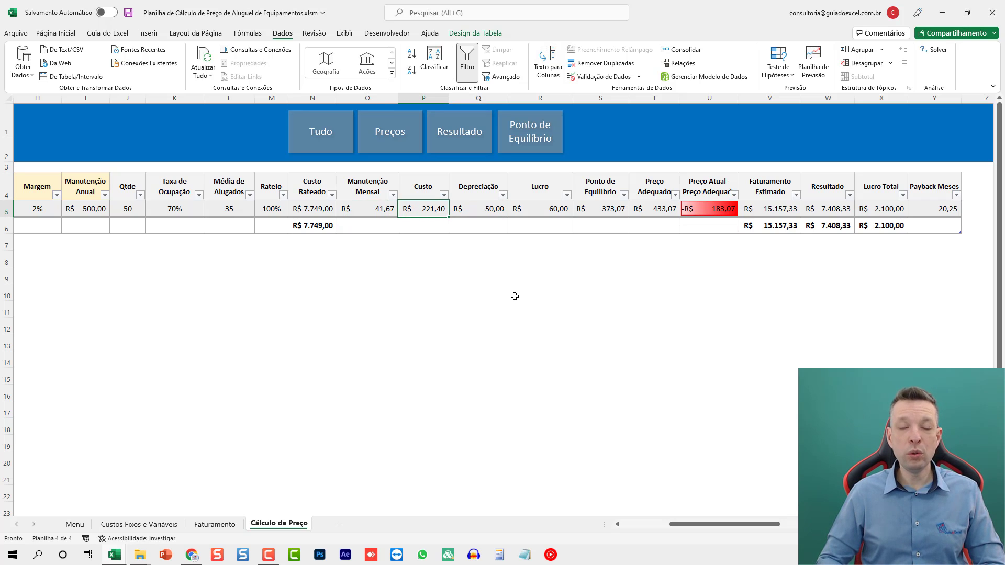
key("Right")
key("Right")
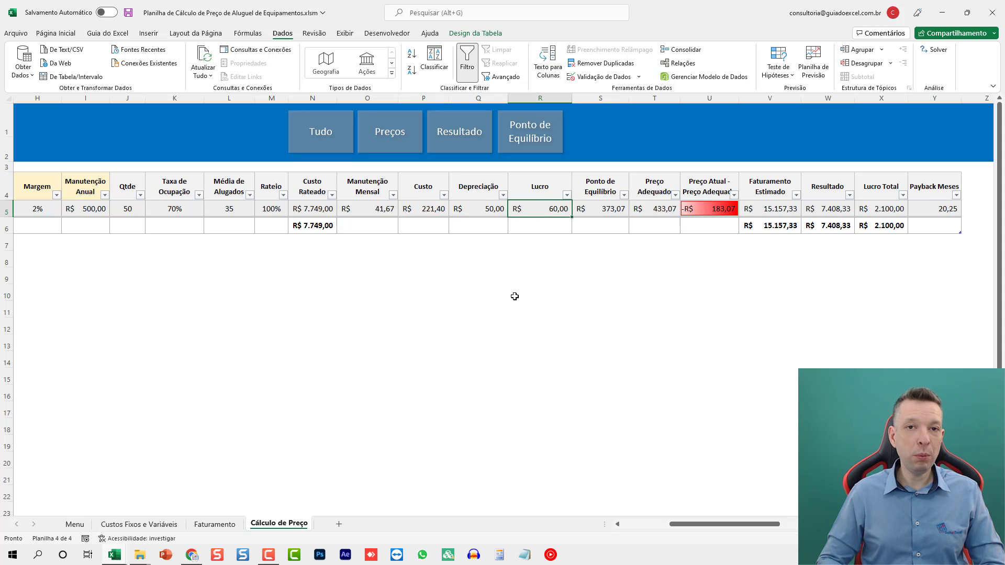
key("Right")
key("Right")
key("Right")
key("Right")
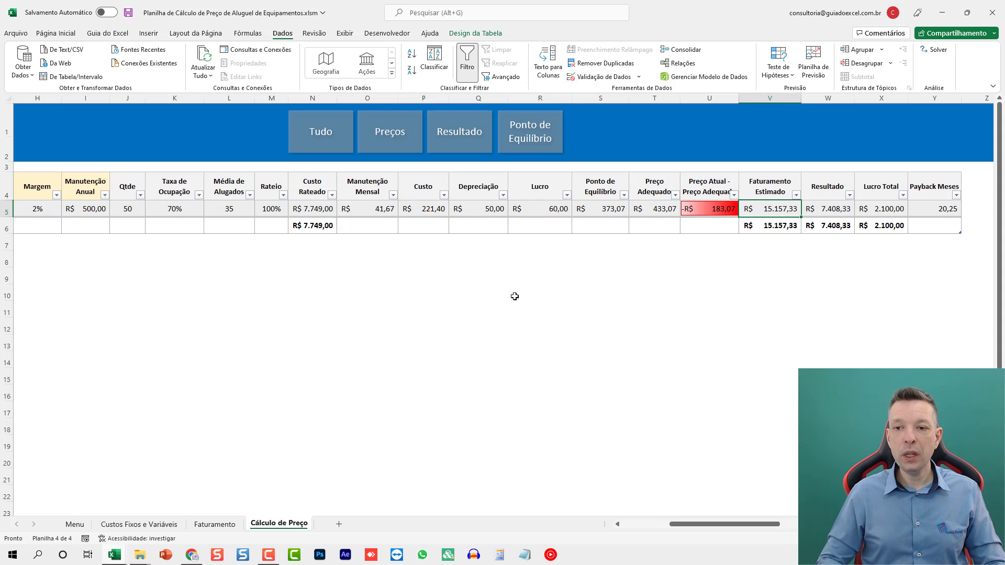
key("Right")
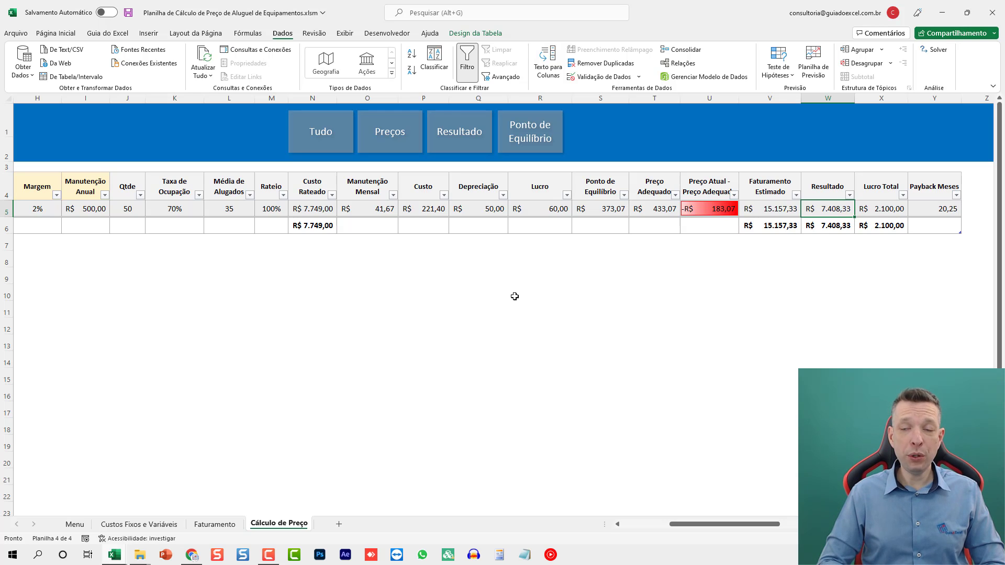
key("Right")
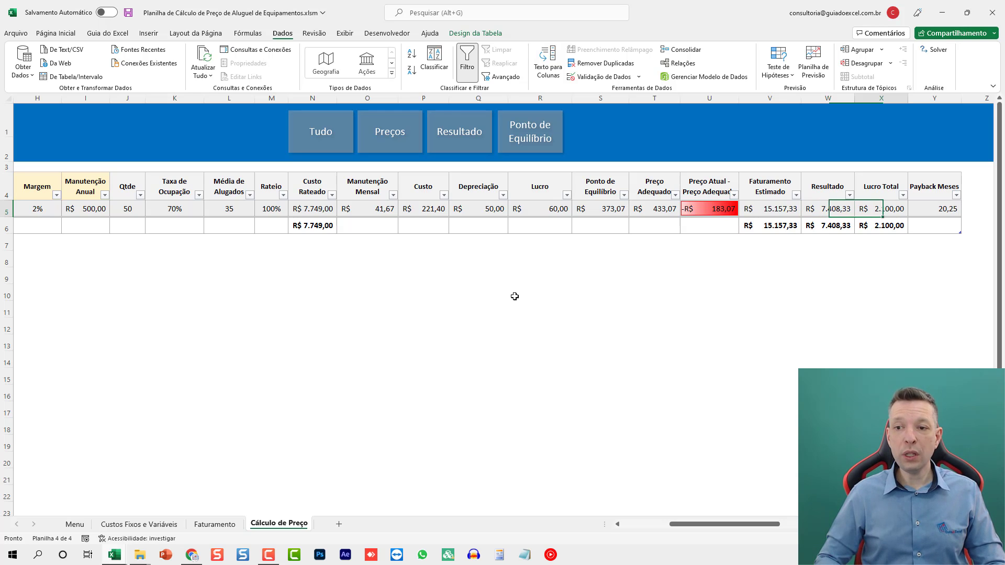
key("Right")
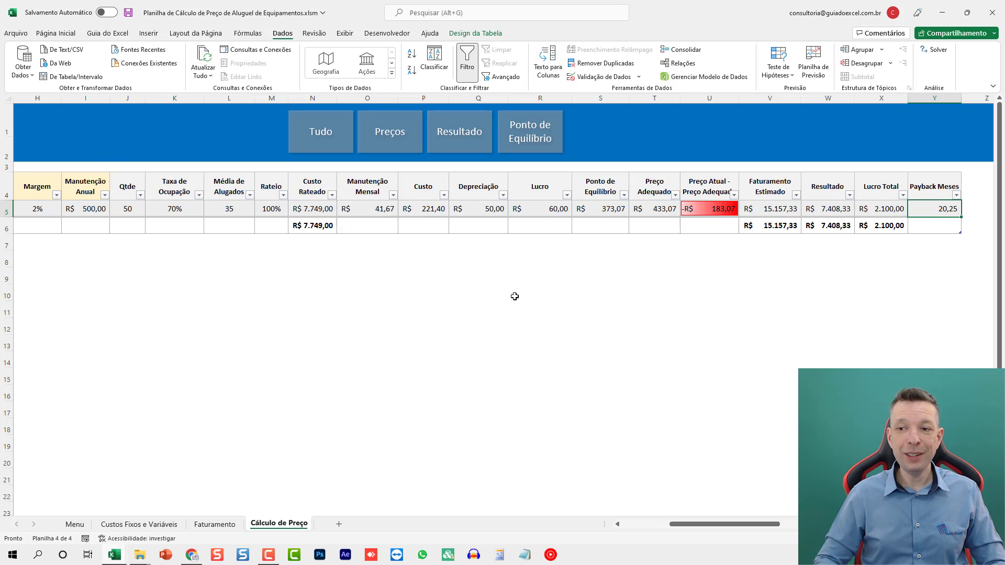
- Insert a new table row for item 2 below Betoneira 400 L, above the totals row
key("Down")
key("Home")
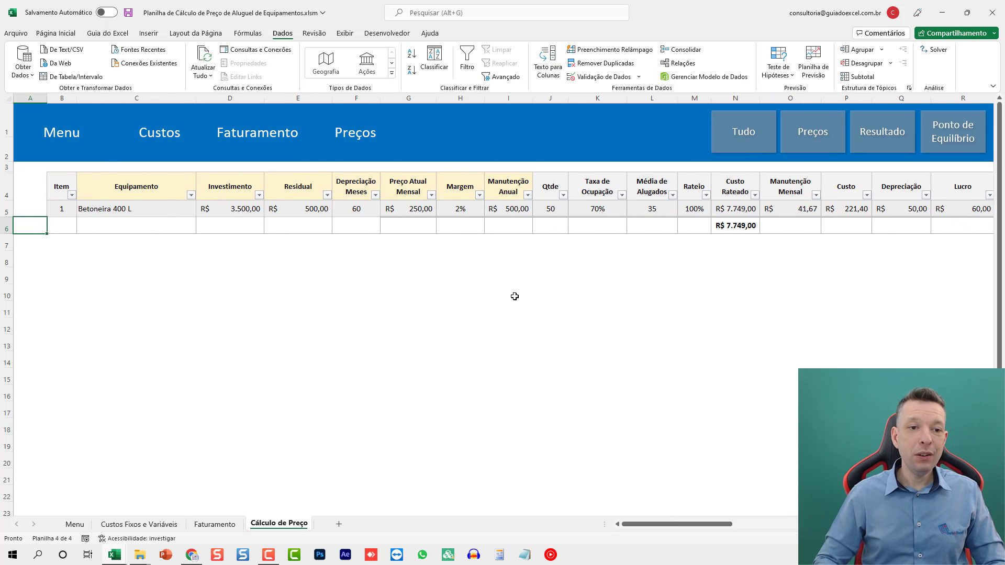
key("Right")
key("Right")
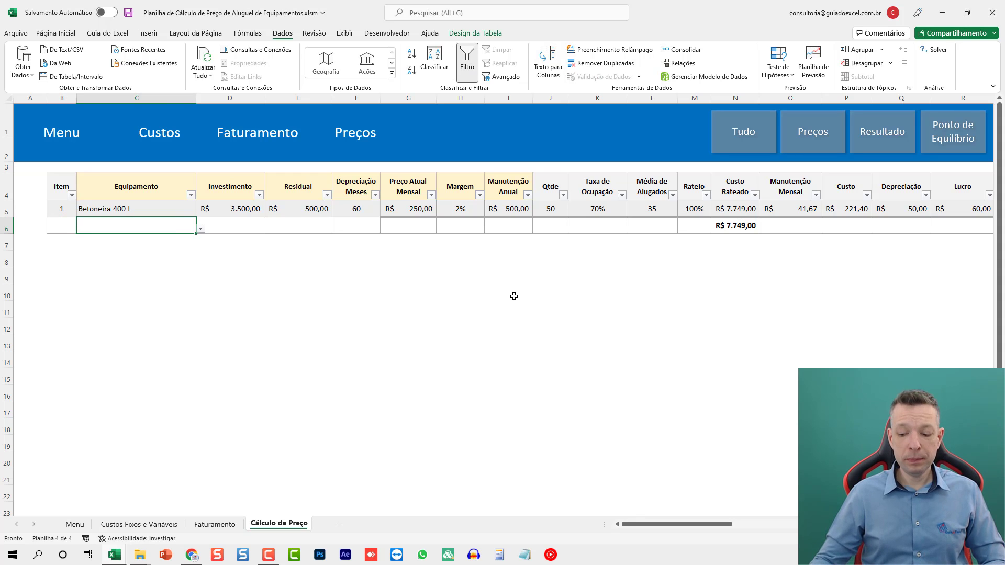
key("shift+space")
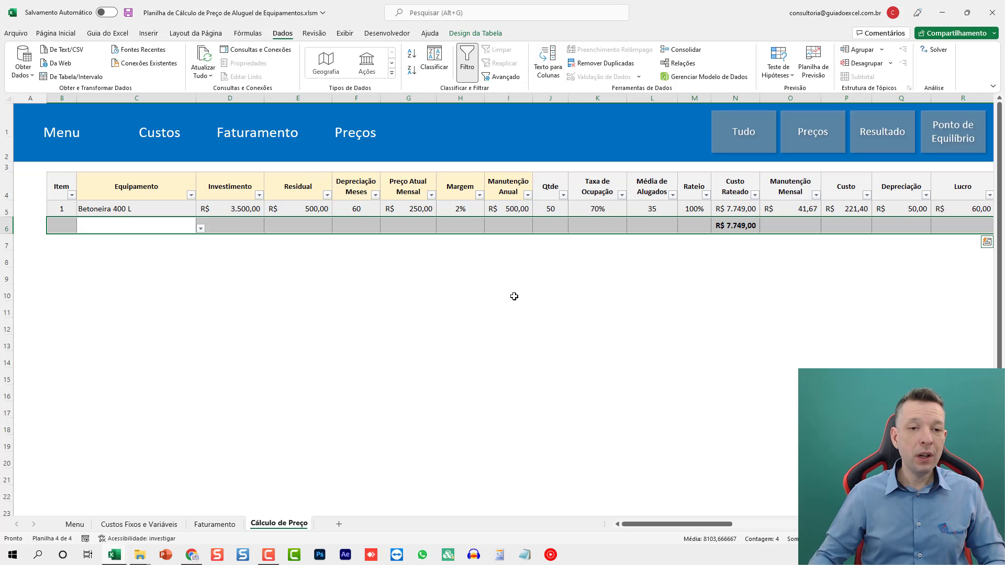
key("ctrl+plus")
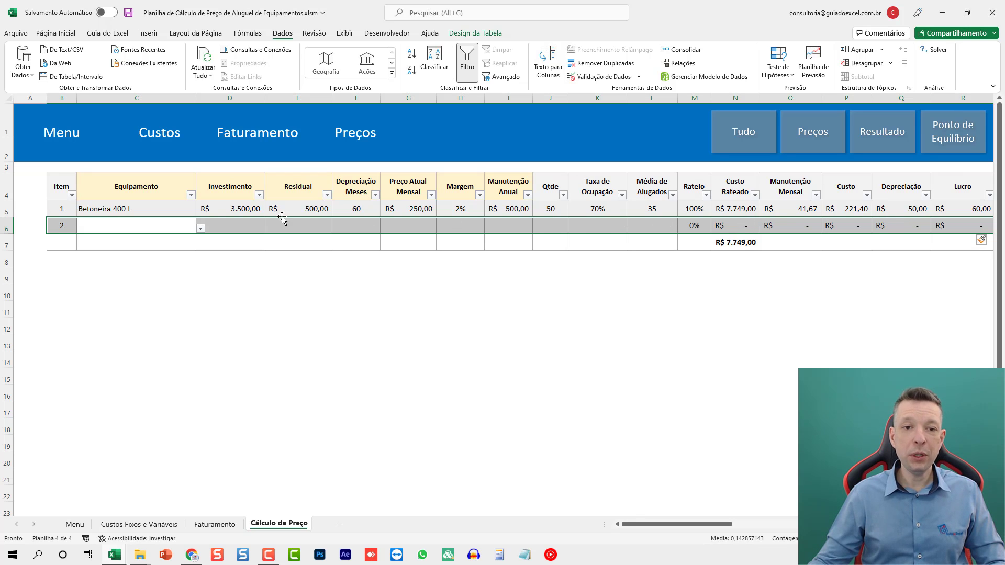
- Choose Betoneira 500 L as the equipment for item 2 and move on to its Investimento cell
left_click(176, 229)
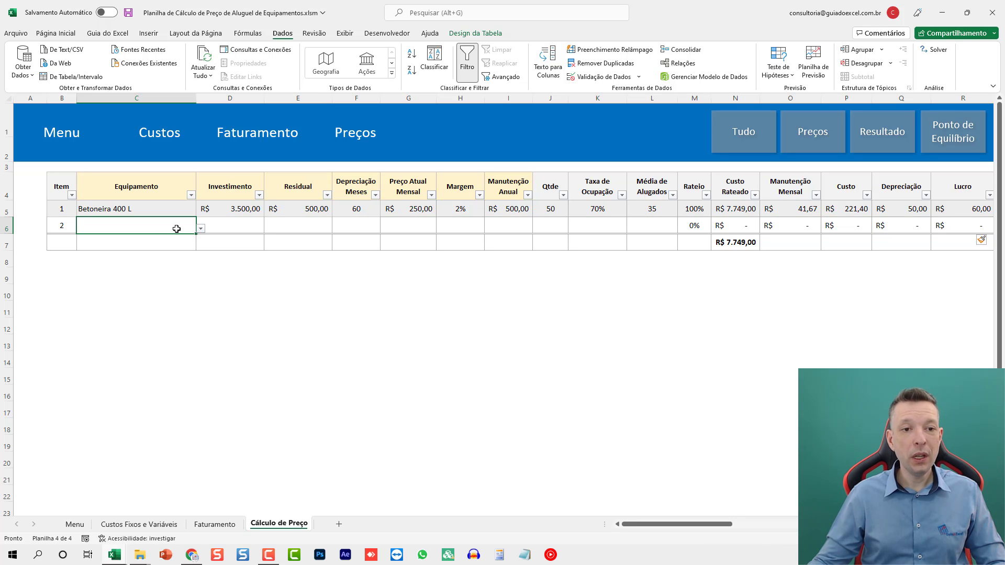
left_click(200, 229)
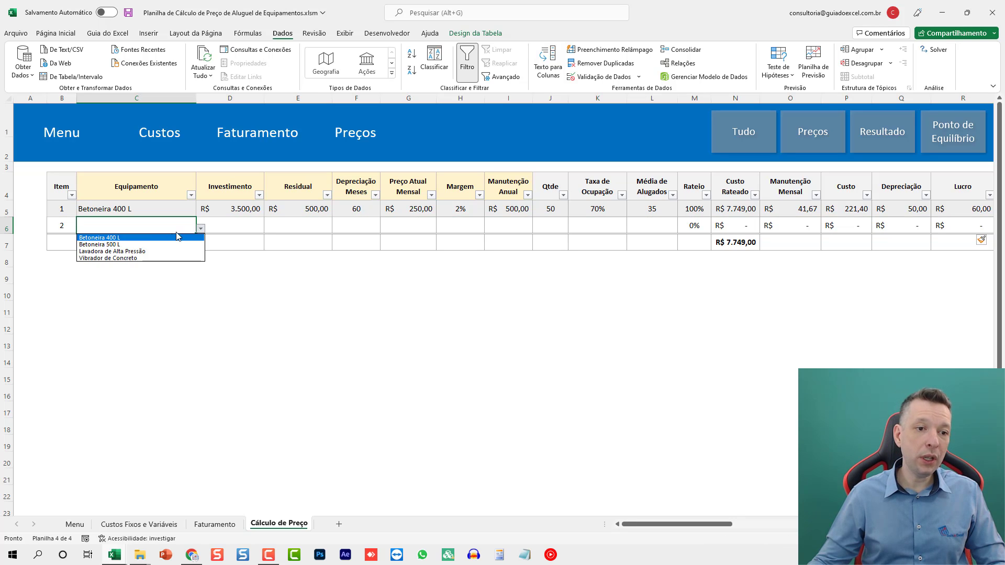
left_click(120, 244)
key("Tab")
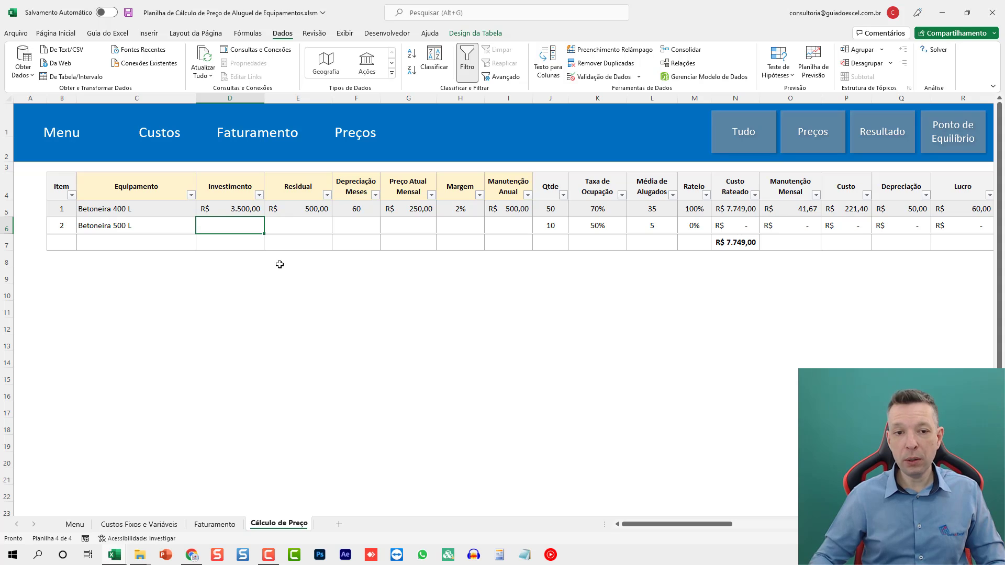
- For Betoneira 500 L, enter an Investimento of 4000 and Depreciação Meses of 60, leaving Residual blank
type("4000")
key("Tab")
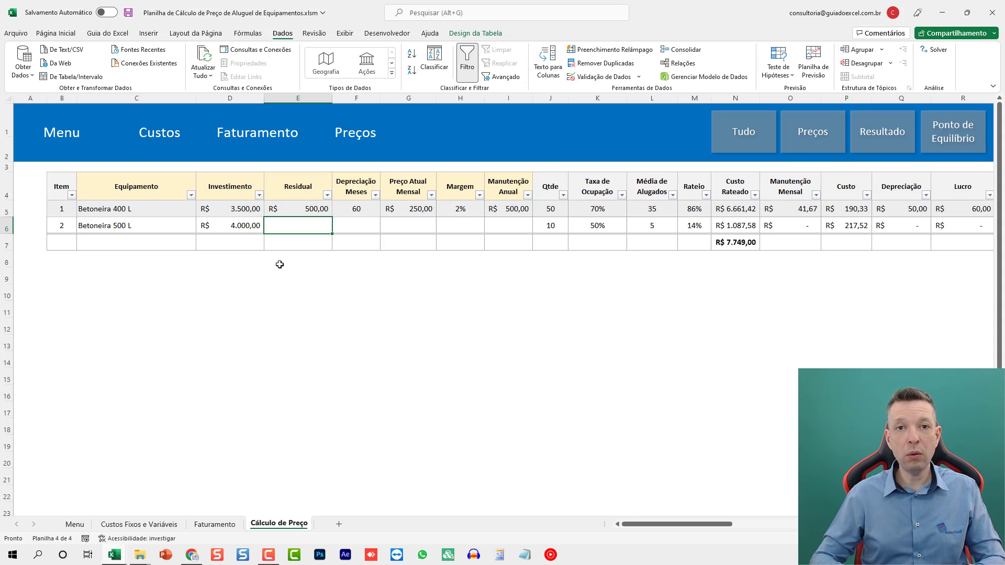
key("Tab")
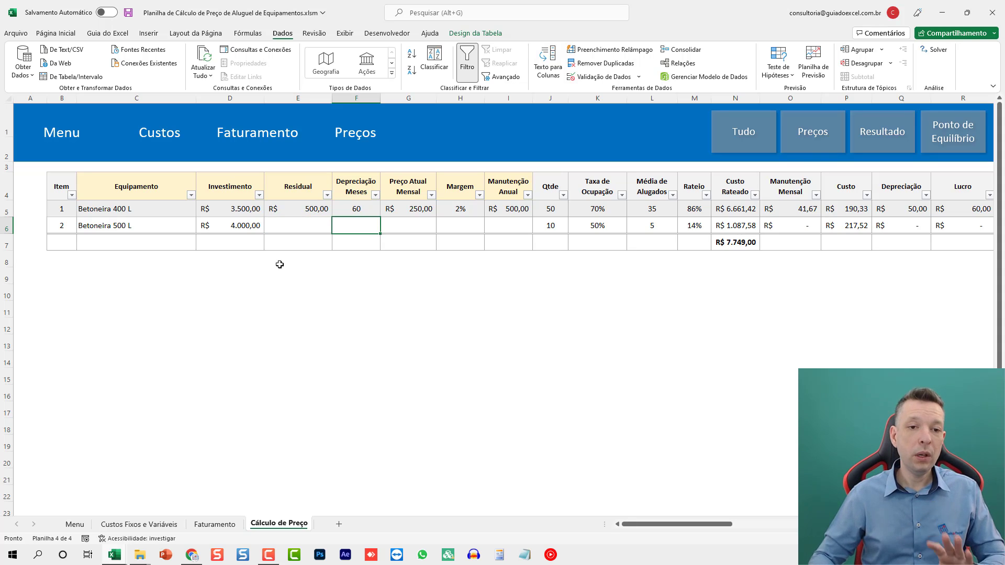
type("60")
key("Tab")
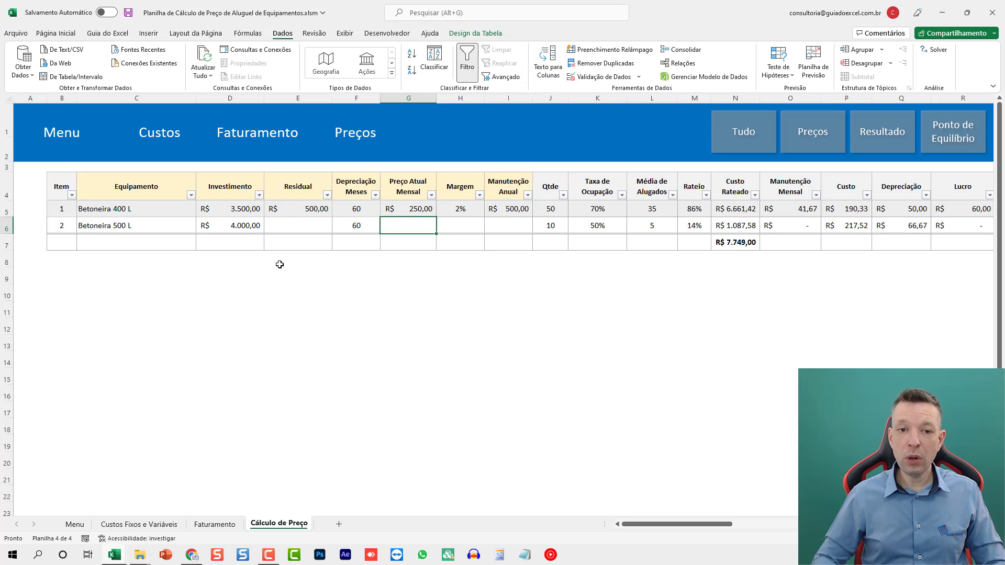
- Set Betoneira 500 L's Preço Atual Mensal to 350, Margem to 2% and Manutenção Anual to 450
type("350")
key("Tab")
type("2")
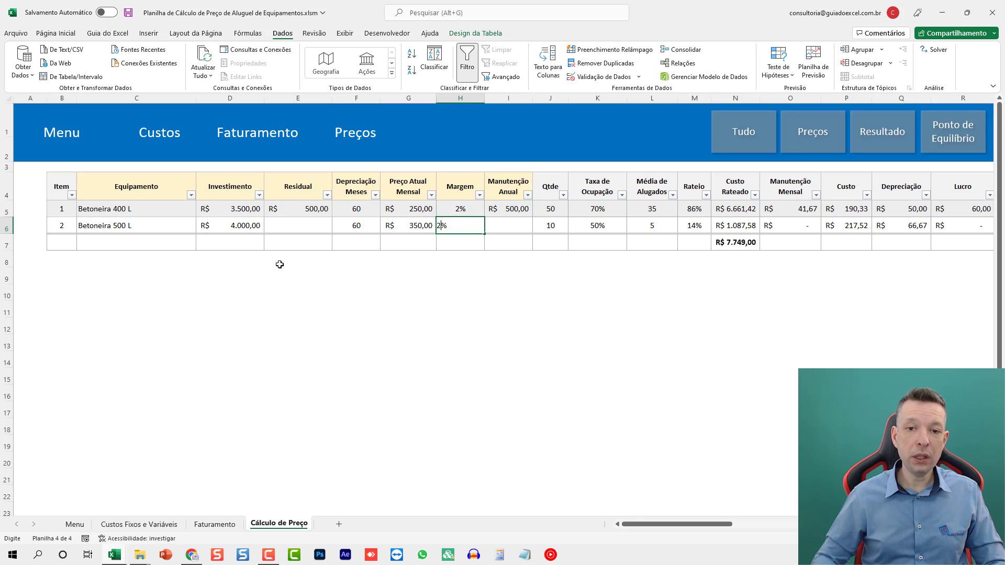
key("Tab")
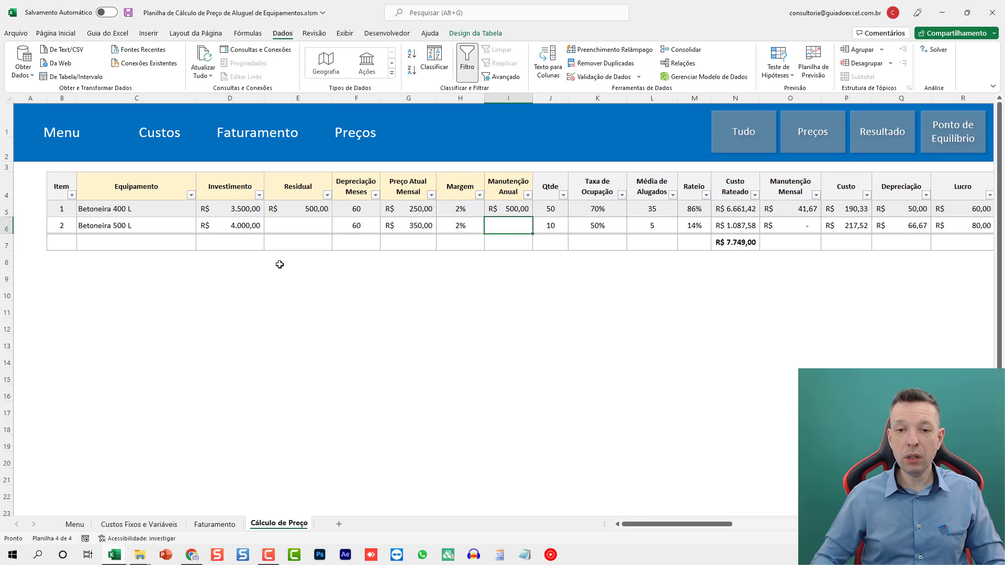
type("450")
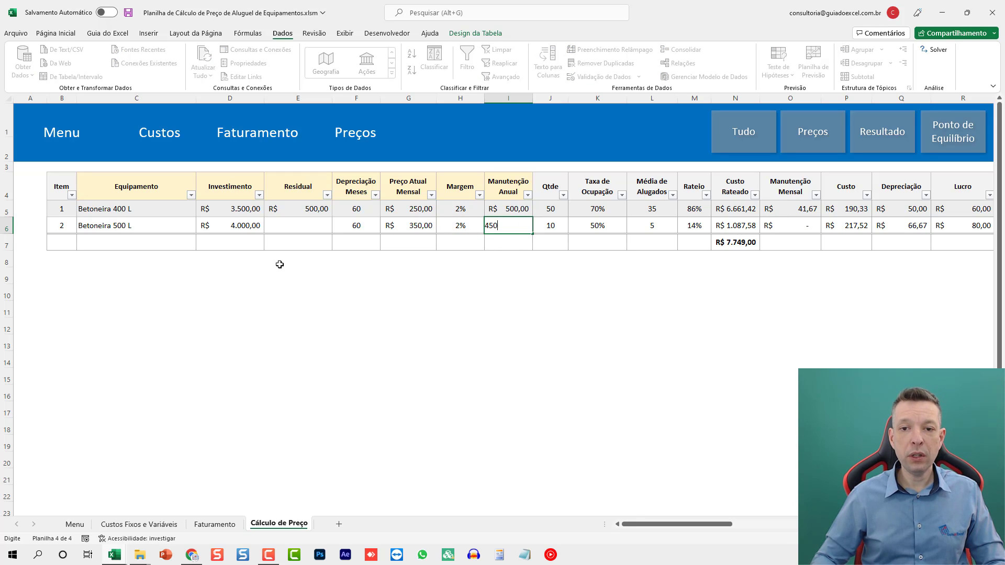
key("Tab")
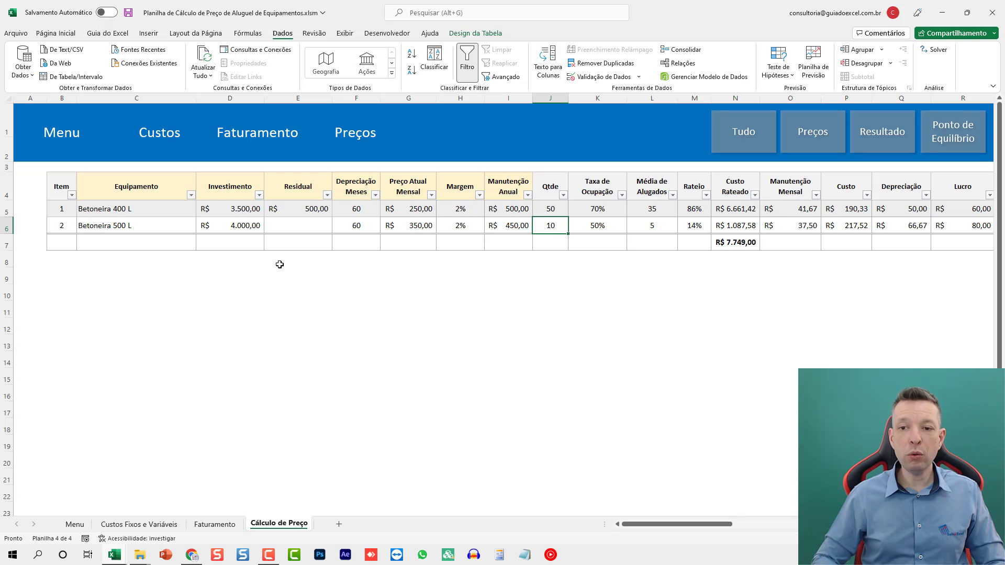
- Review the calculated cost, price and result columns of both Betoneira rows through Payback Meses
key("Tab")
key("Tab")
key("Tab")
key("Tab")
key("Tab")
key("Tab")
key("Tab")
key("Tab")
key("Tab")
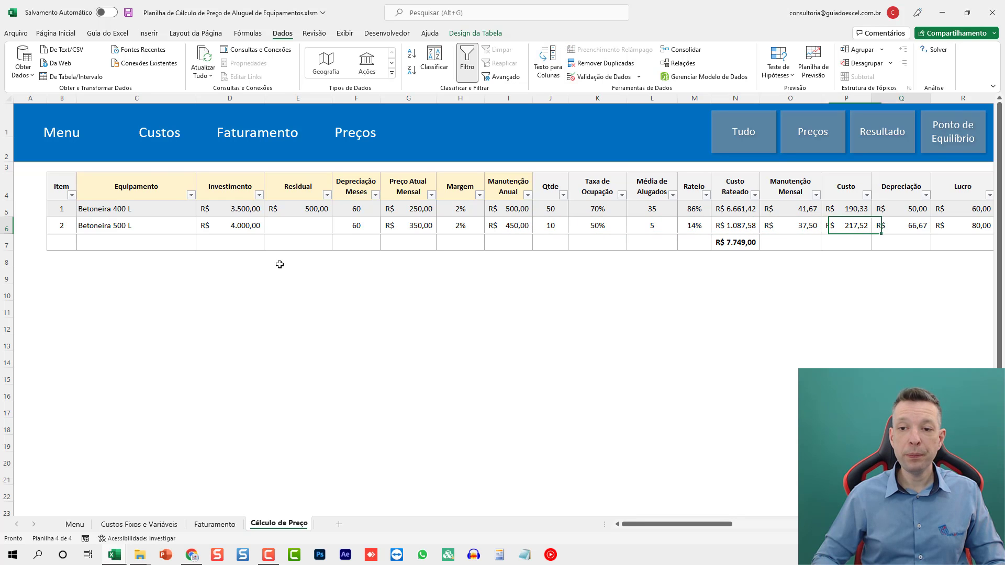
key("Tab")
key("Tab")
key("Tab")
key("Tab")
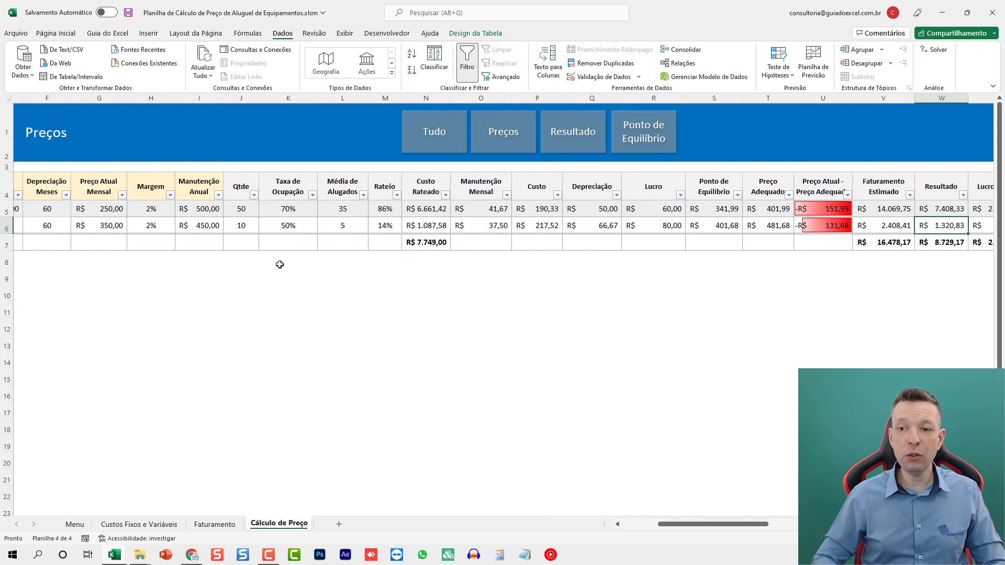
left_click(527, 209)
key("Down")
key("Down")
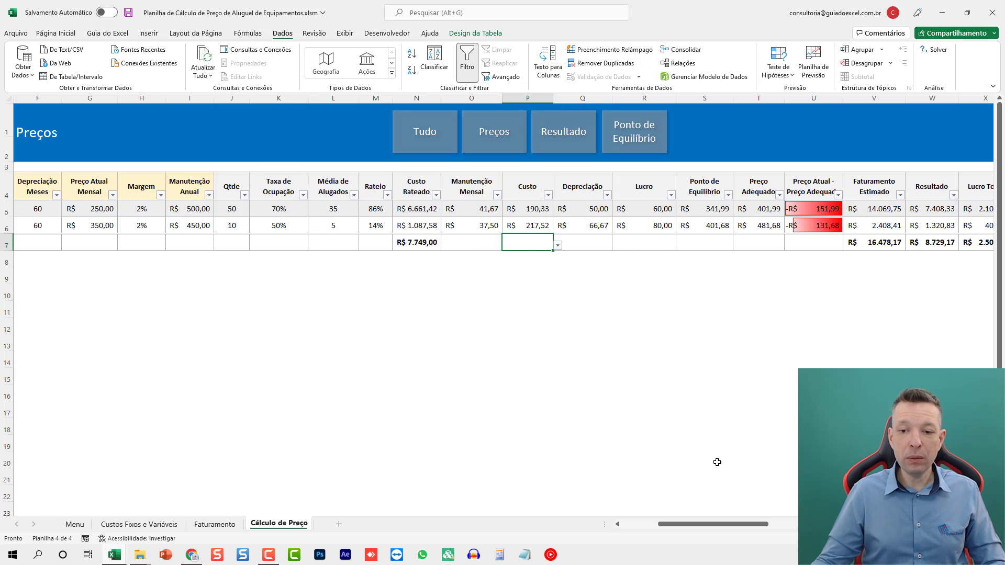
left_click_drag(713, 525, 734, 525)
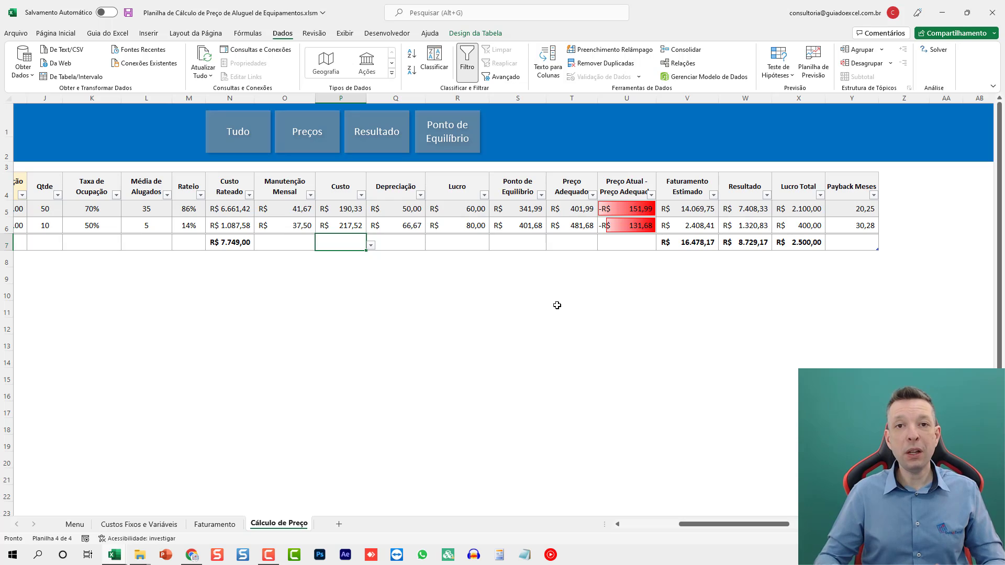
- Add a new table row for item 3 below Betoneira 500 L and move to its Equipamento cell
left_click_drag(709, 524, 652, 523)
left_click(142, 239)
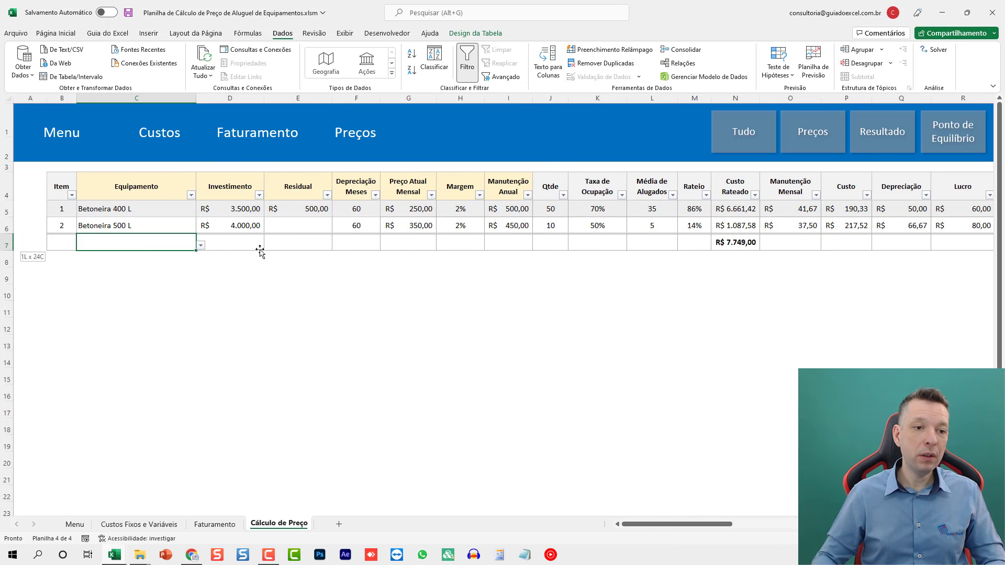
key("shift+space")
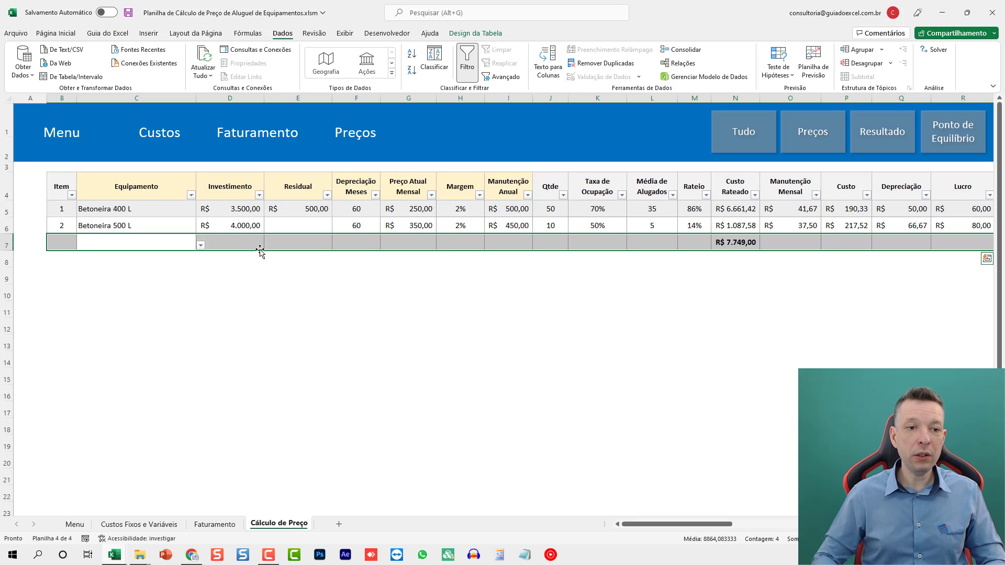
key("Up")
key("Right")
key("Right")
key("Right")
key("Right")
key("Right")
key("Right")
key("Right")
key("Right")
key("Right")
key("Right")
key("Right")
key("Right")
key("Right")
key("Right")
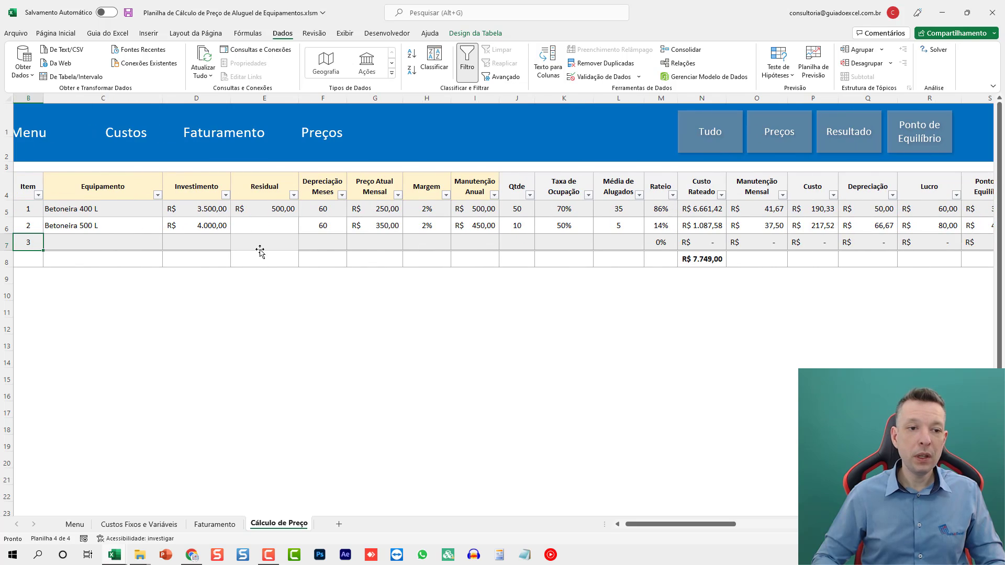
key("Tab")
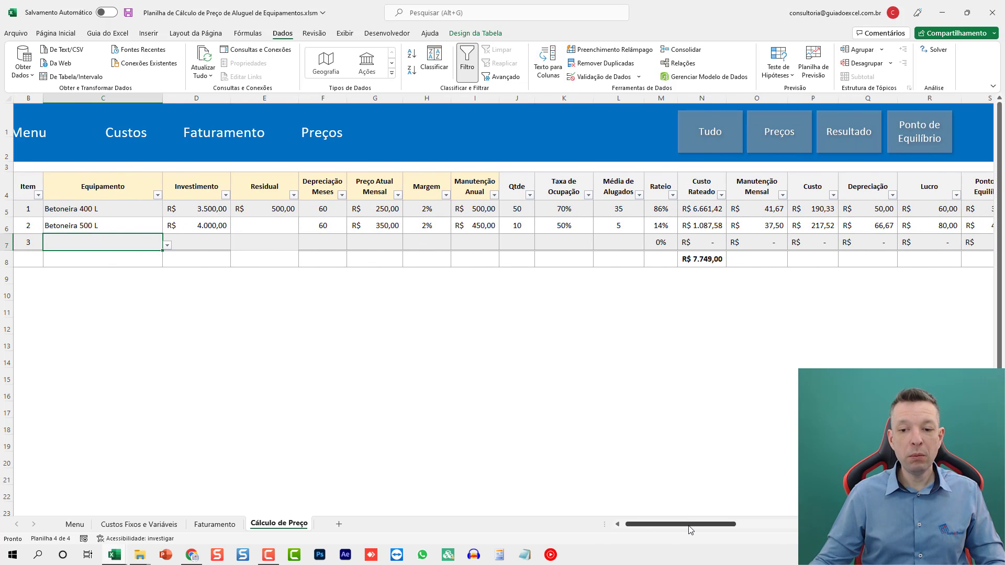
- Choose Lavadora de Alta Pressão as the equipment for item 3 and move on to its Investimento cell
left_click_drag(688, 525, 637, 526)
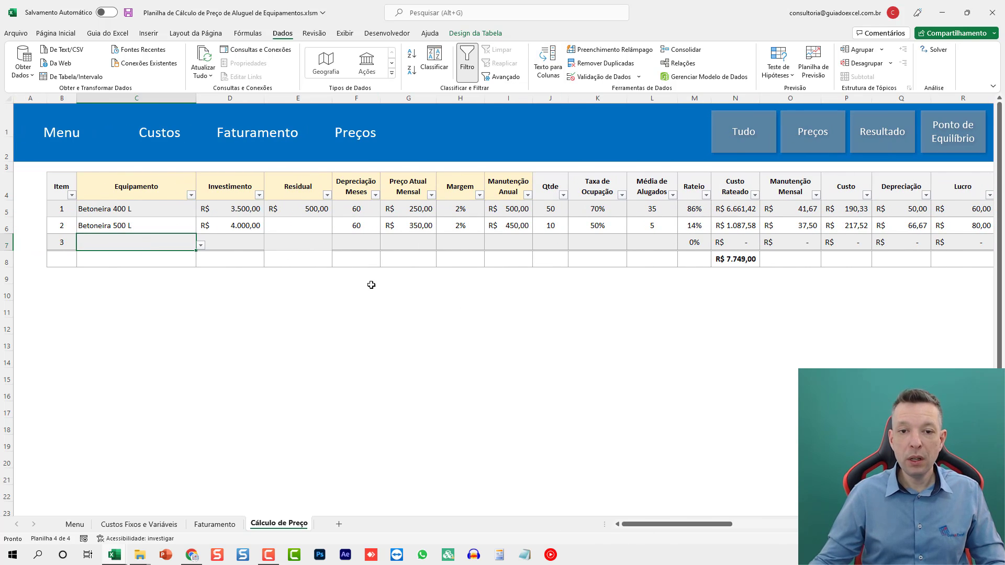
left_click(201, 246)
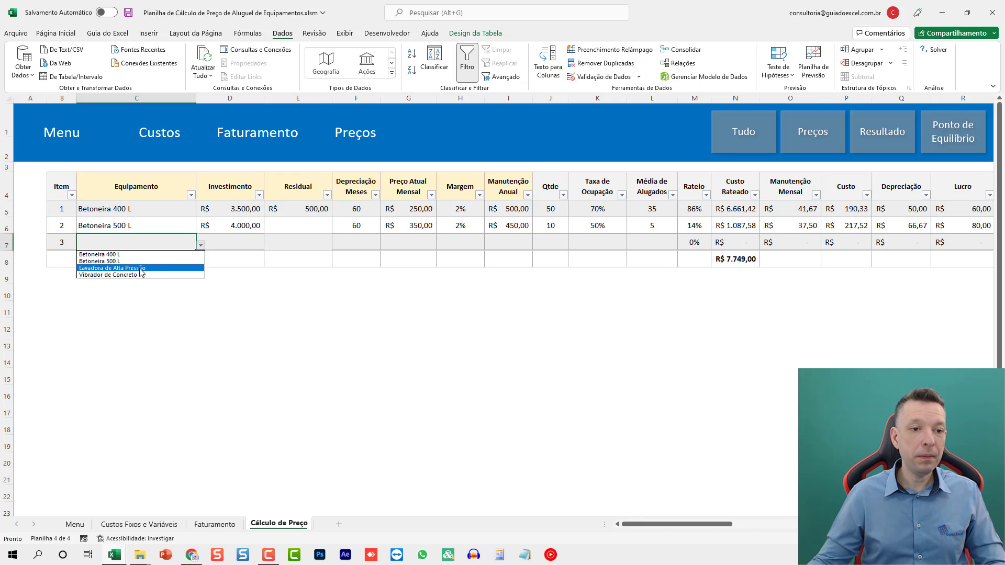
left_click(152, 267)
left_click(235, 241)
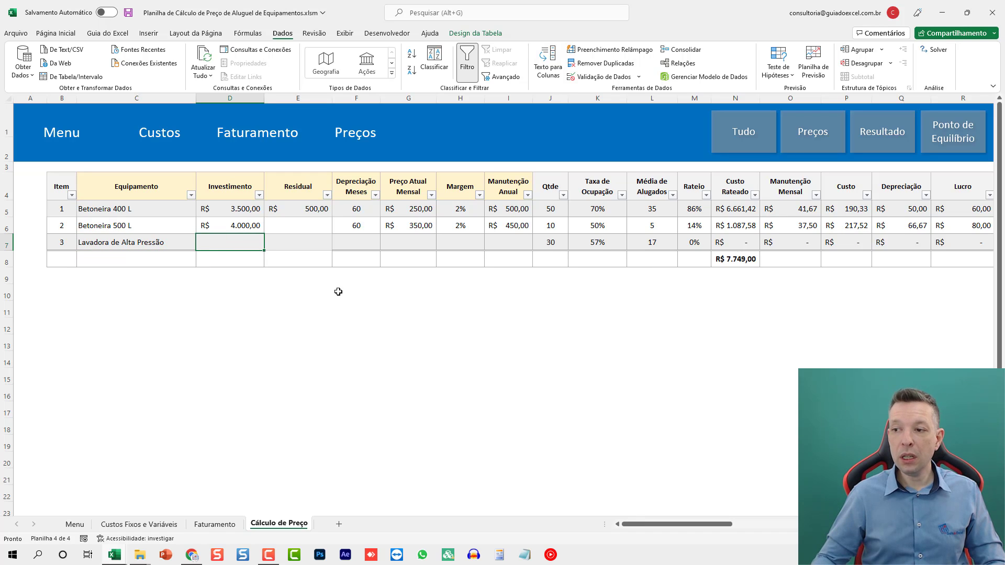
- For Lavadora de Alta Pressão, enter Investimento 1500, Residual 200 and Depreciação Meses 60
type("1500")
key("Tab")
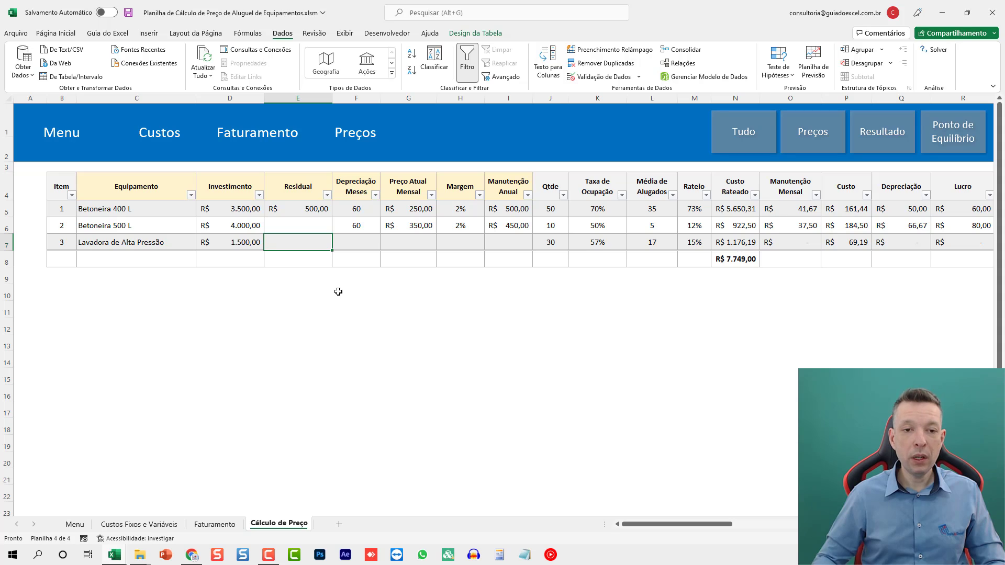
type("200")
key("Tab")
type("60")
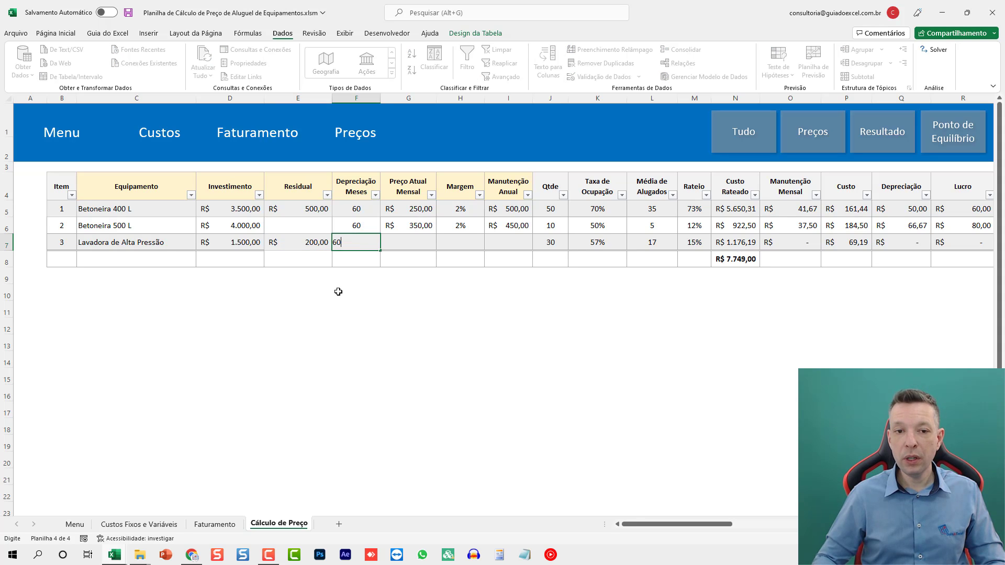
key("Tab")
- Set Lavadora de Alta Pressão's Preço Atual Mensal to 150, Margem to 2% and Manutenção Anual to 200
type("150")
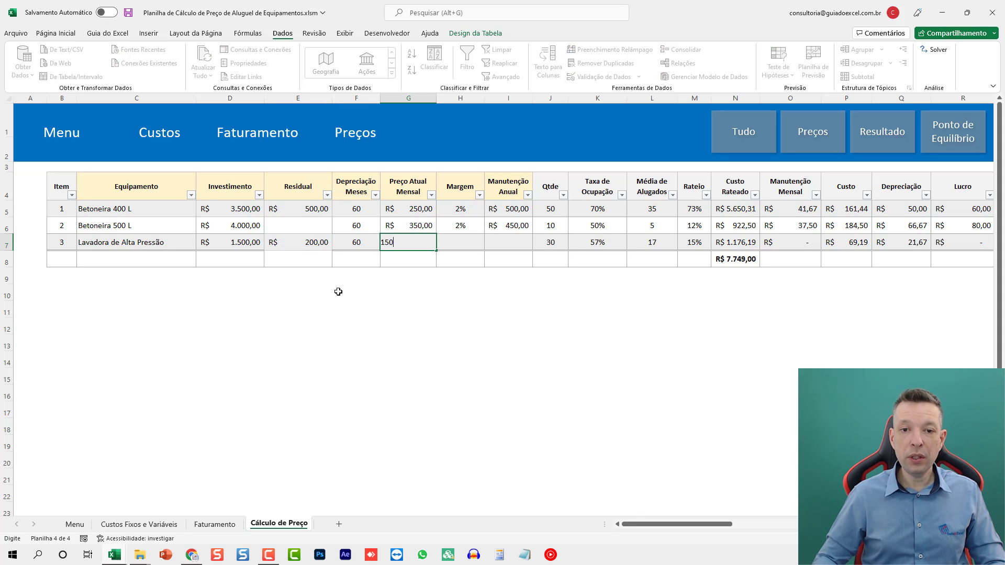
key("Tab")
type("2")
key("Tab")
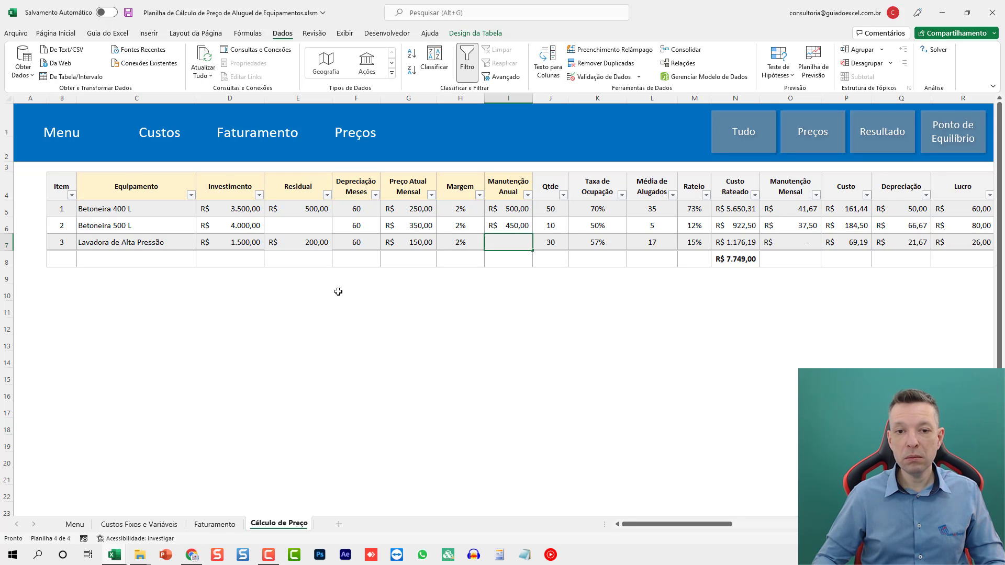
type("200")
key("Tab")
- Examine Lavadora de Alta Pressão's calculated columns from Taxa de Ocupação through Lucro Total
key("Right")
key("Right")
key("Right")
key("Right")
key("Right")
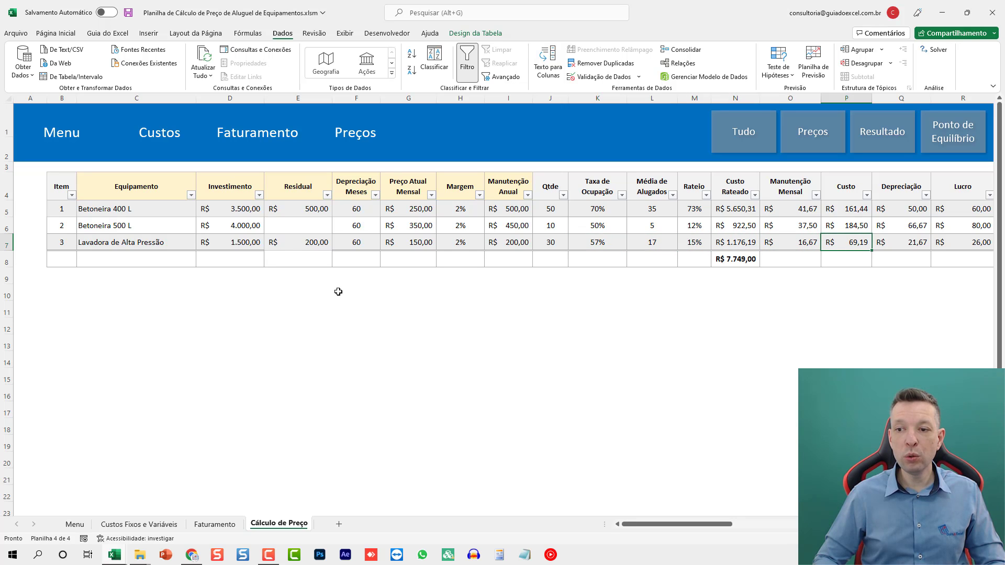
key("Right")
key("Right")
key("Right")
key("Right")
key("Right")
key("Right")
key("Right")
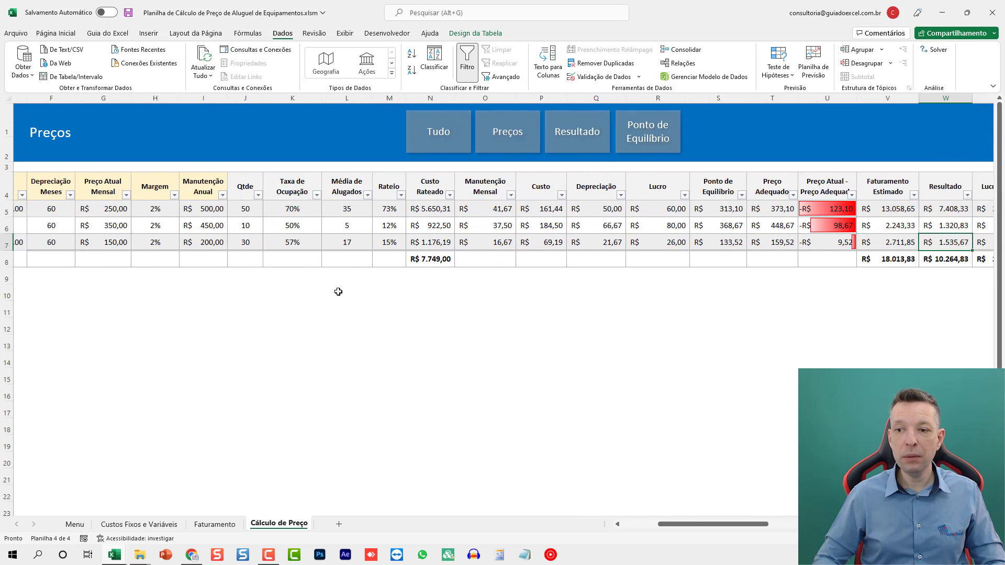
key("Right")
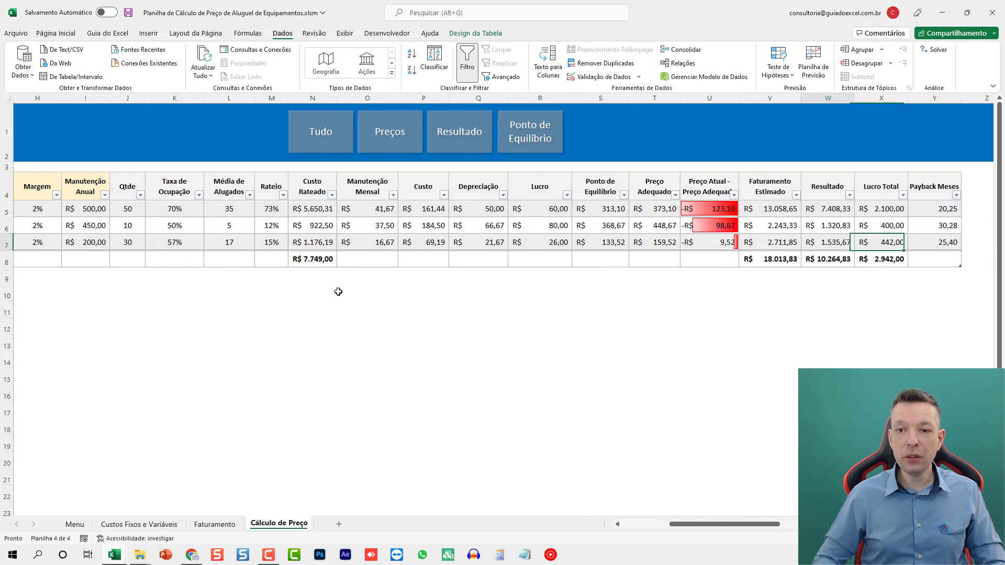
- Compare Preço Adequado and its difference from the current price across the three equipments, and check the Faturamento Estimado total
key("Left")
key("Left")
key("Up")
key("Up")
key("Left")
key("Down")
key("Down")
key("Up")
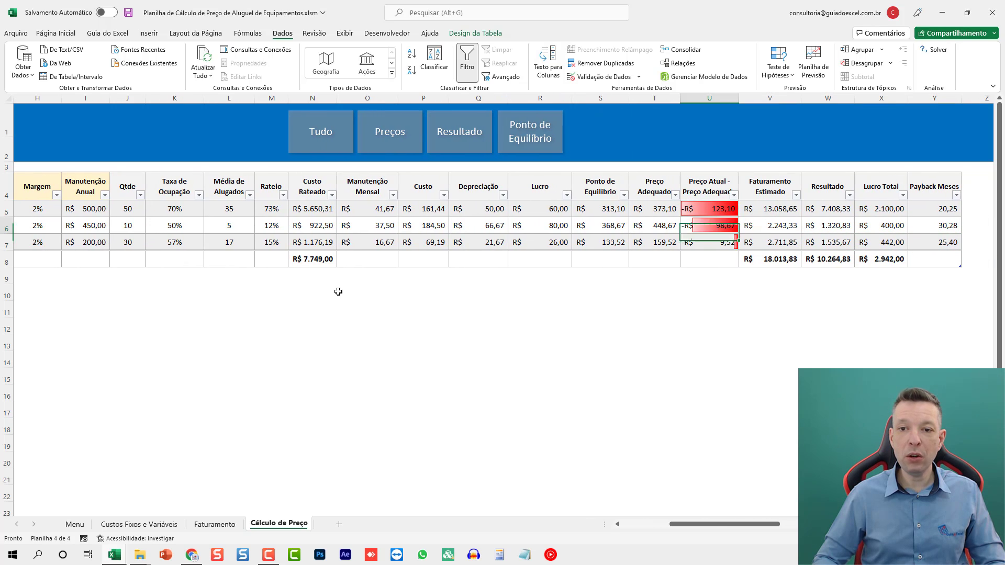
key("Left")
key("Up")
key("Down")
key("Down")
key("Up")
key("Up")
key("Down")
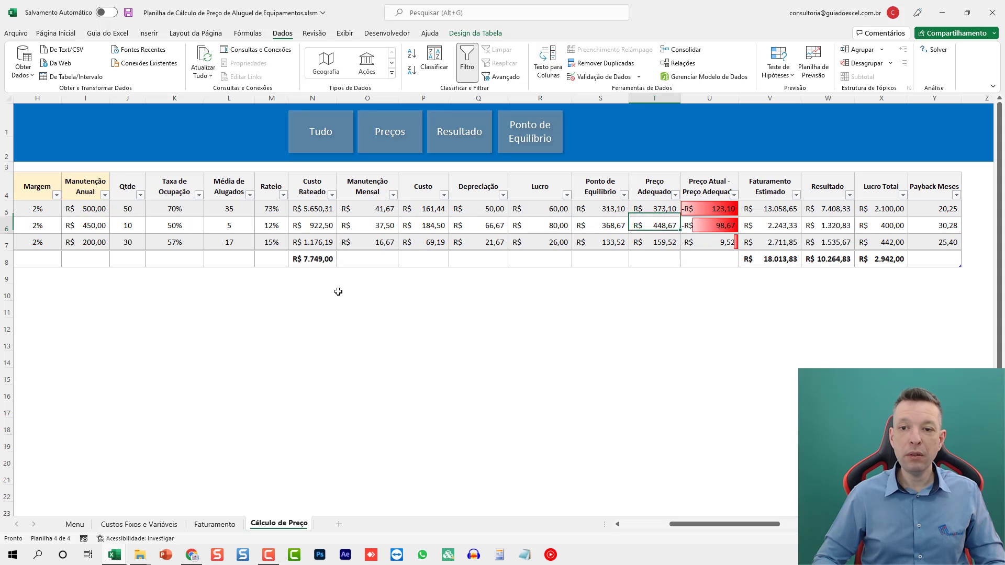
key("Down")
key("Down")
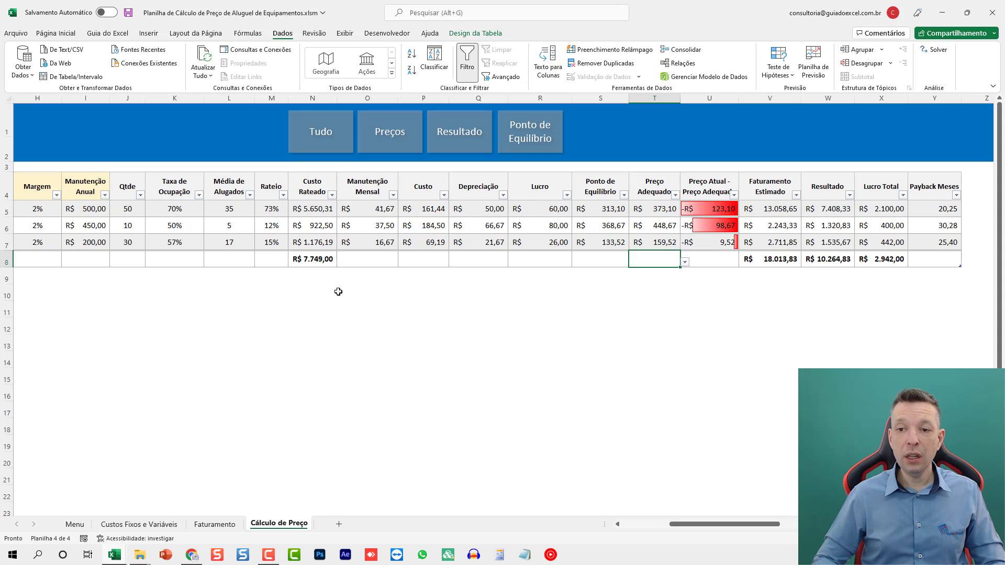
key("Right")
key("Right")
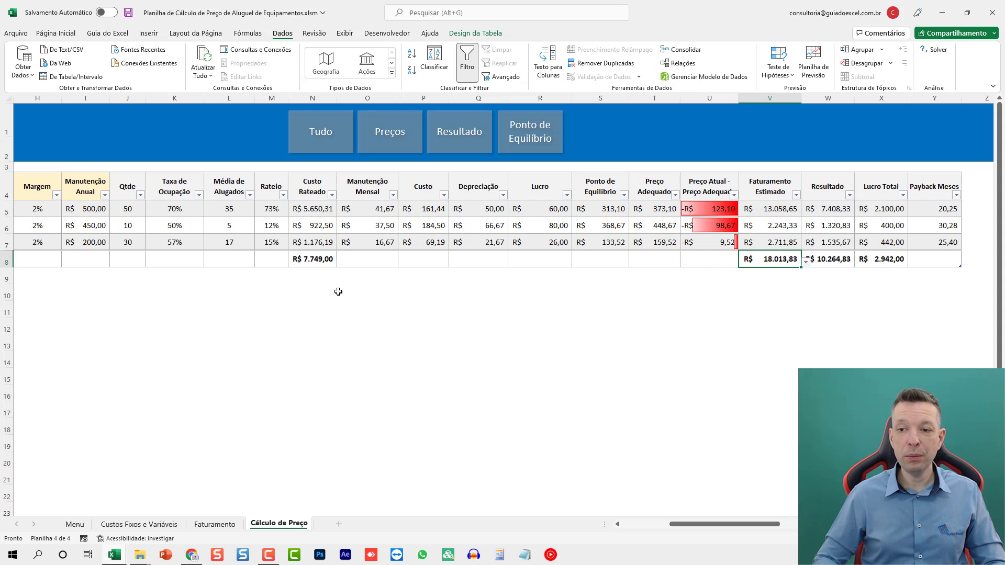
- Add a new table row for item 4 after Lavadora de Alta Pressão and move to its Equipamento cell
key("Up")
key("Right")
key("Right")
key("Right")
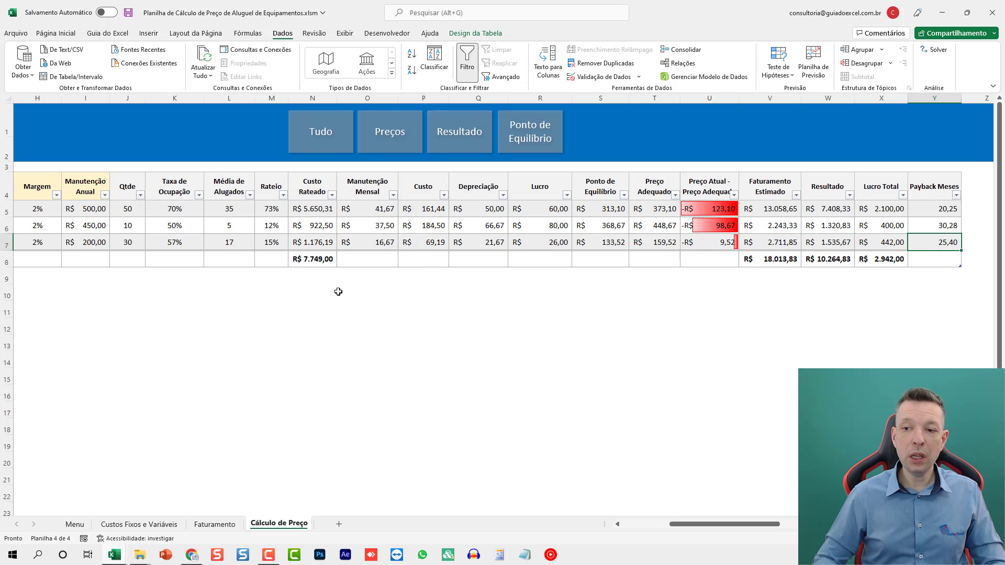
key("Tab")
key("Right")
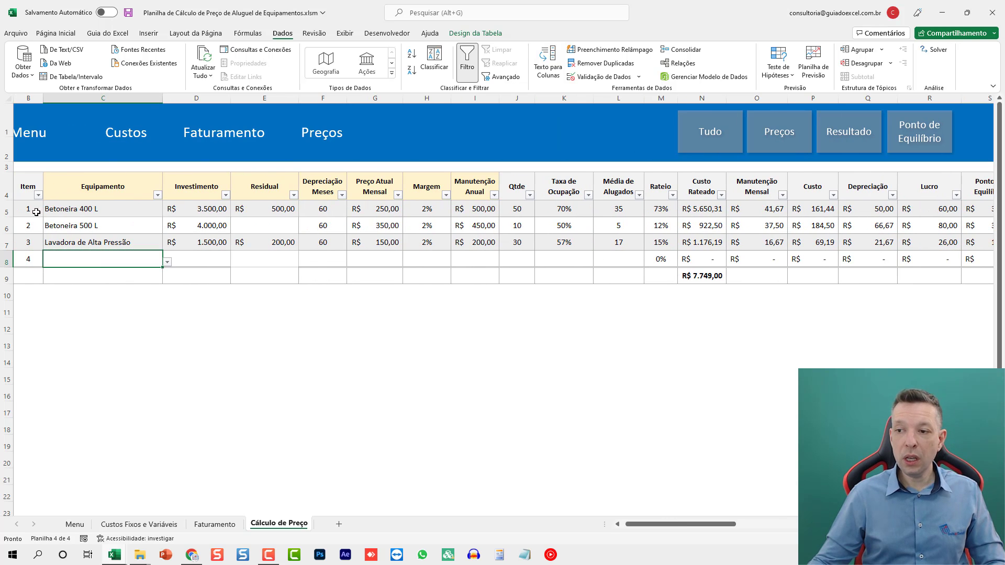
- Choose Vibrador de Concreto as the equipment for item 4 and move on to its Investimento cell
left_click(166, 262)
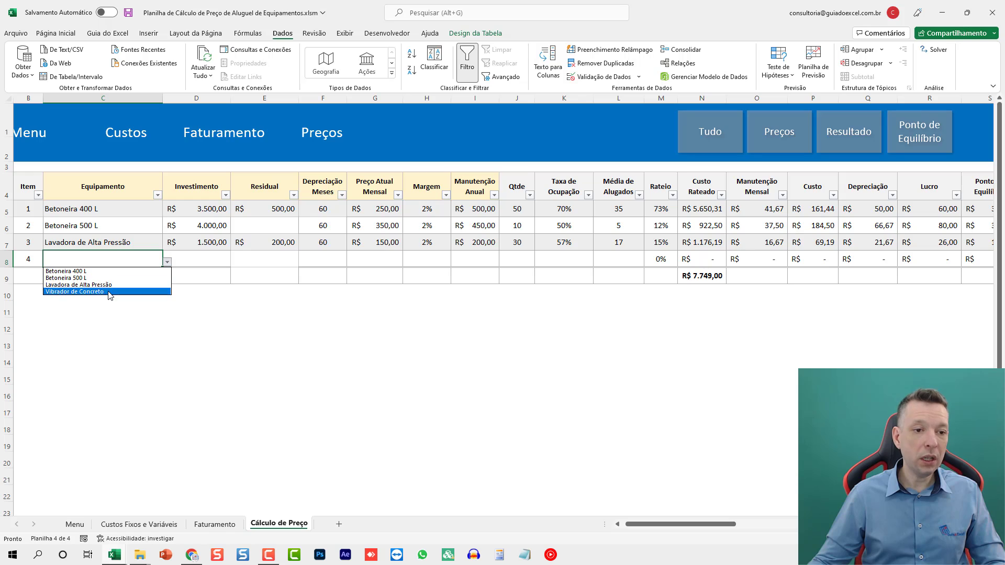
left_click(84, 296)
left_click(199, 254)
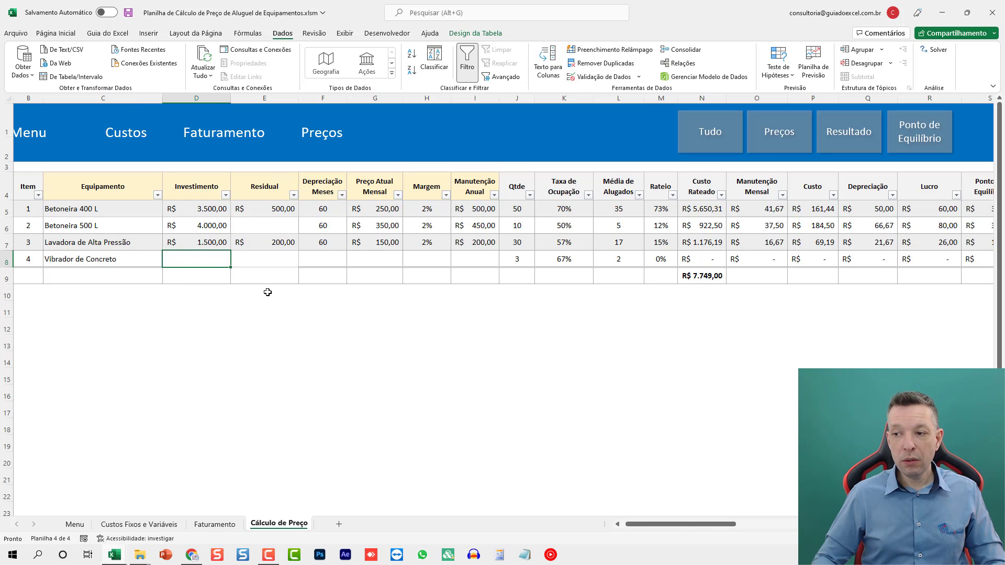
- Fill in Vibrador de Concreto's Investimento as 3.567,00, Residual as 1.000,00 and Depreciação Meses as 60
type("3.5")
type("67")
key("Tab")
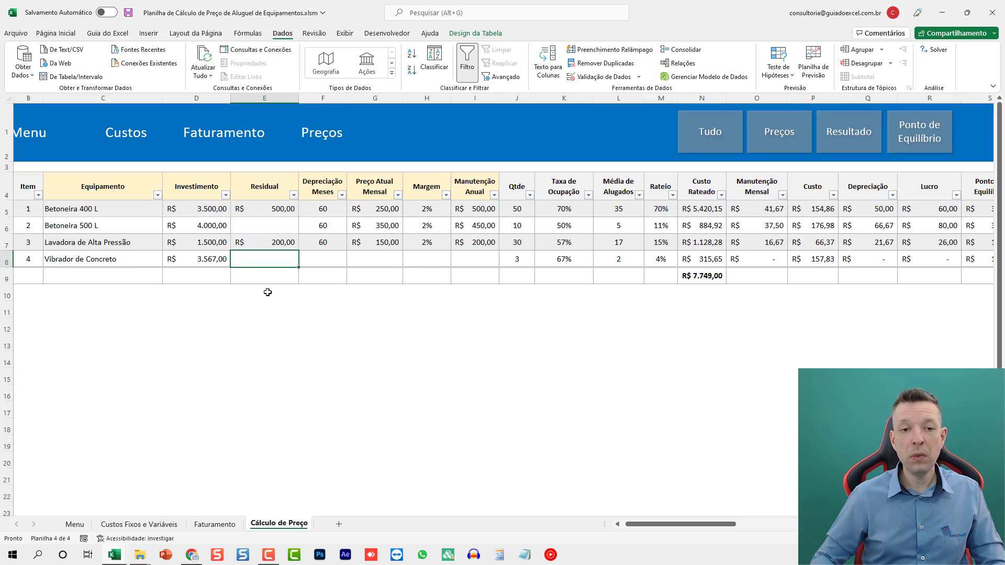
type("1000")
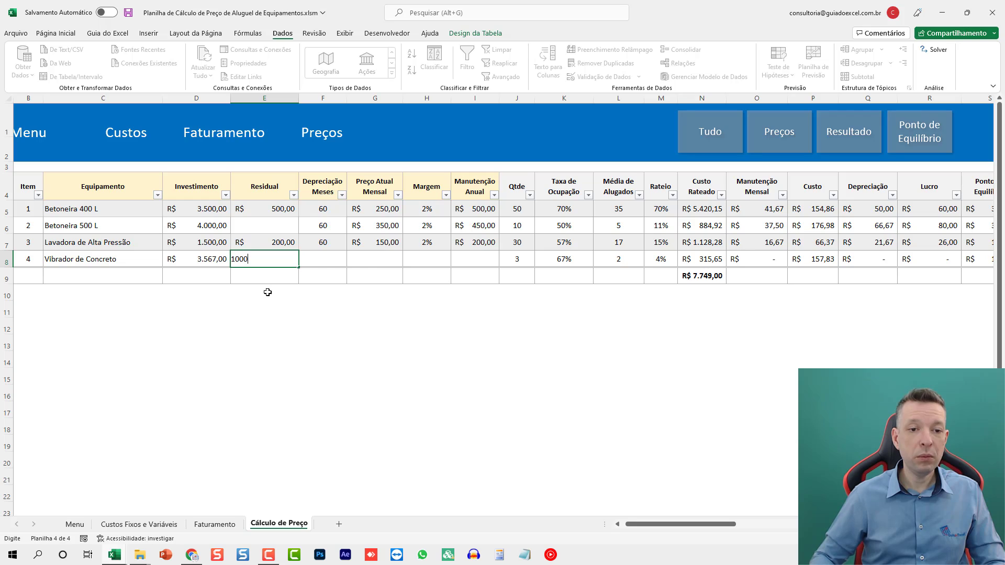
key("Tab")
type("60")
key("Tab")
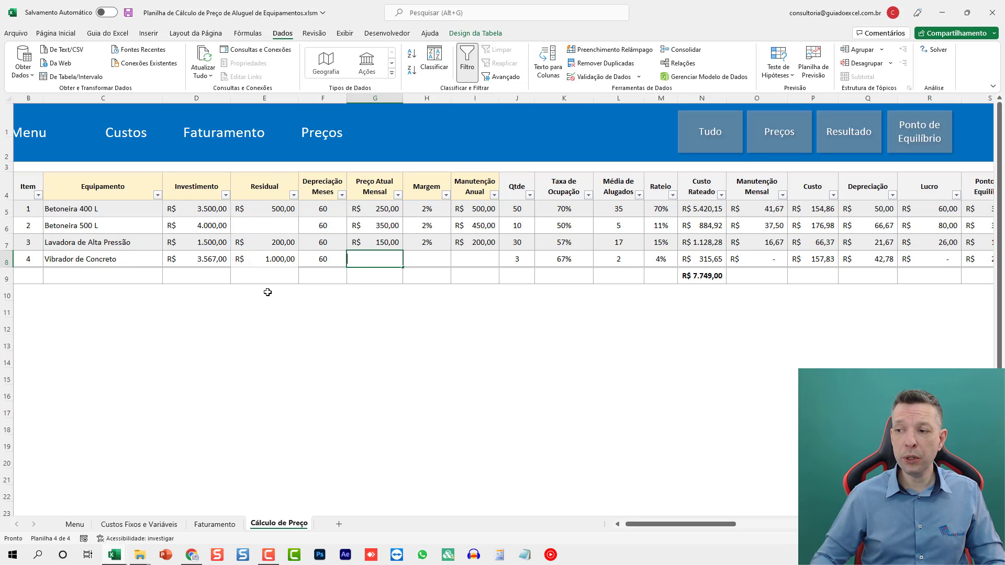
- Set Preço Atual Mensal to 300,00 for Vibrador de Concreto and to 200,00 for Lavadora de Alta Pressão
type("300")
key("Up")
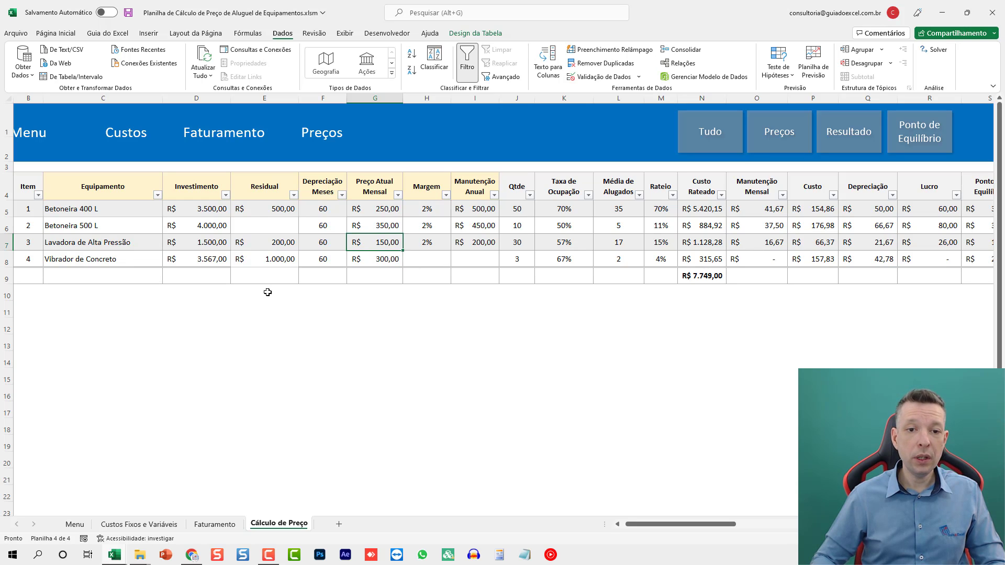
type("200")
key("Return")
key("Right")
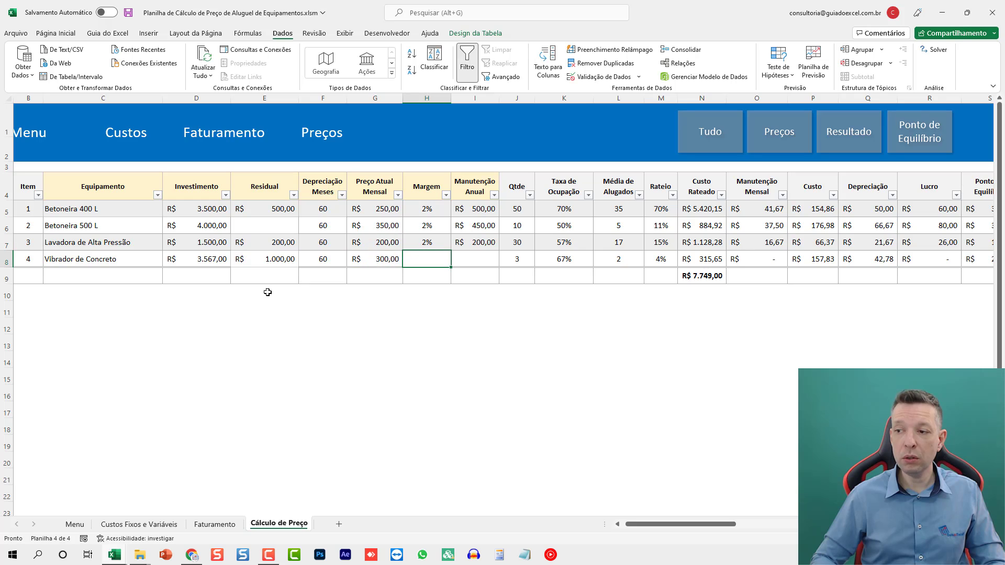
- Set Vibrador de Concreto's Margem to 2% and its Manutenção Anual to 300,00
type("2")
key("Right")
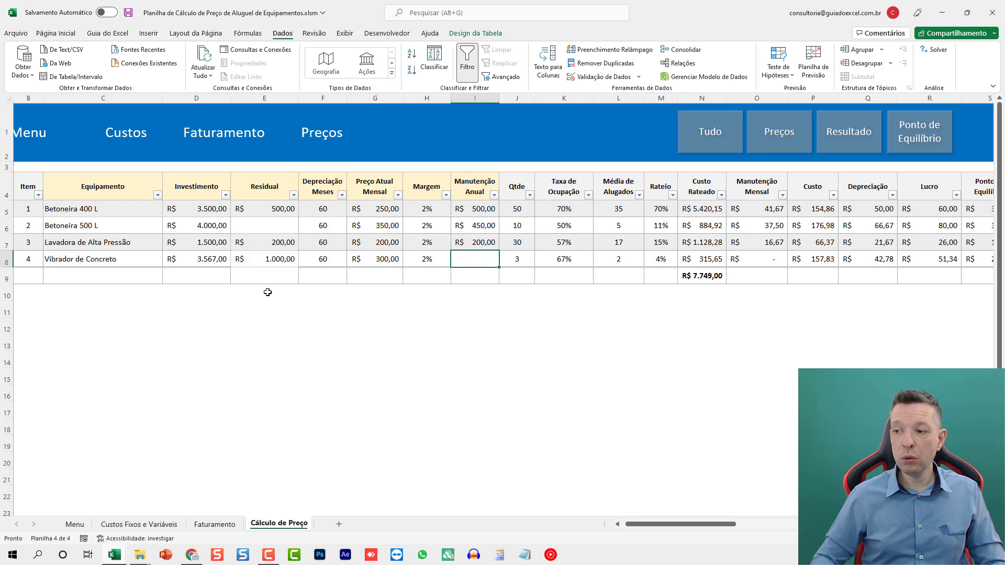
type("300")
key("Right")
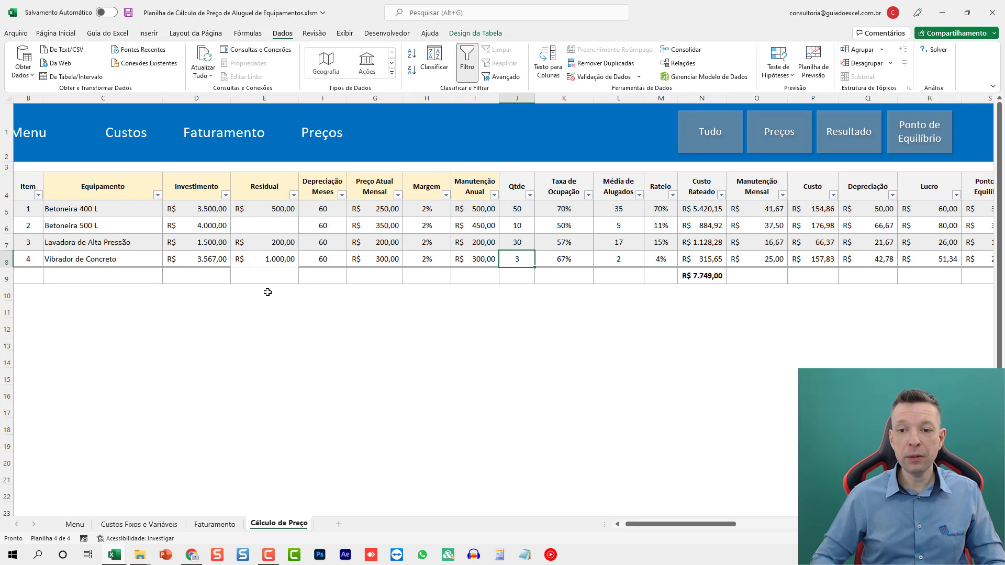
- Examine Vibrador de Concreto's calculated columns from Qtde through Payback Meses
key("Right")
key("Right")
key("Right")
key("Right")
key("Right")
key("Right")
key("Right")
key("Right")
key("Right")
key("Right")
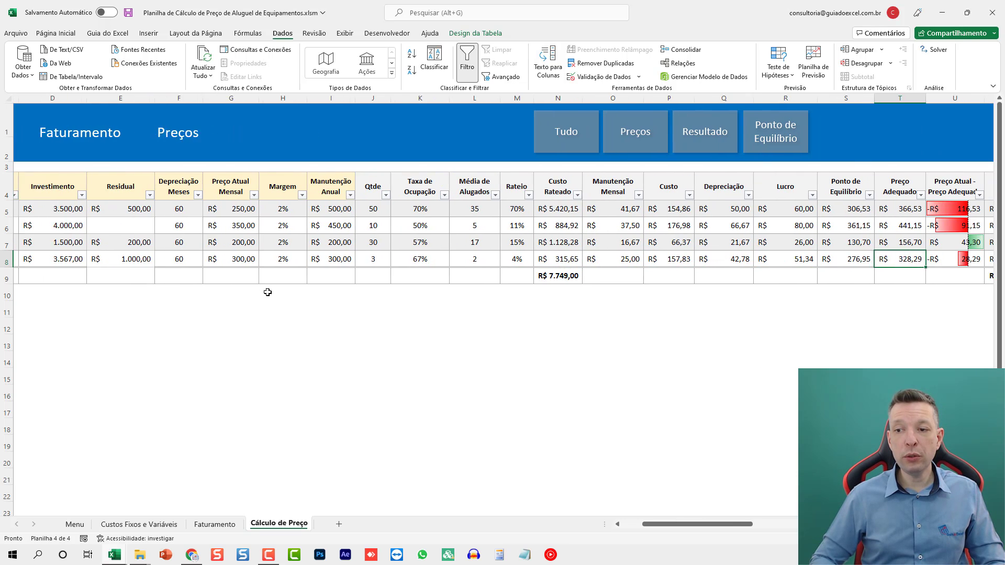
key("Right")
key("Right")
key("Right")
key("Right")
key("Right")
key("Right")
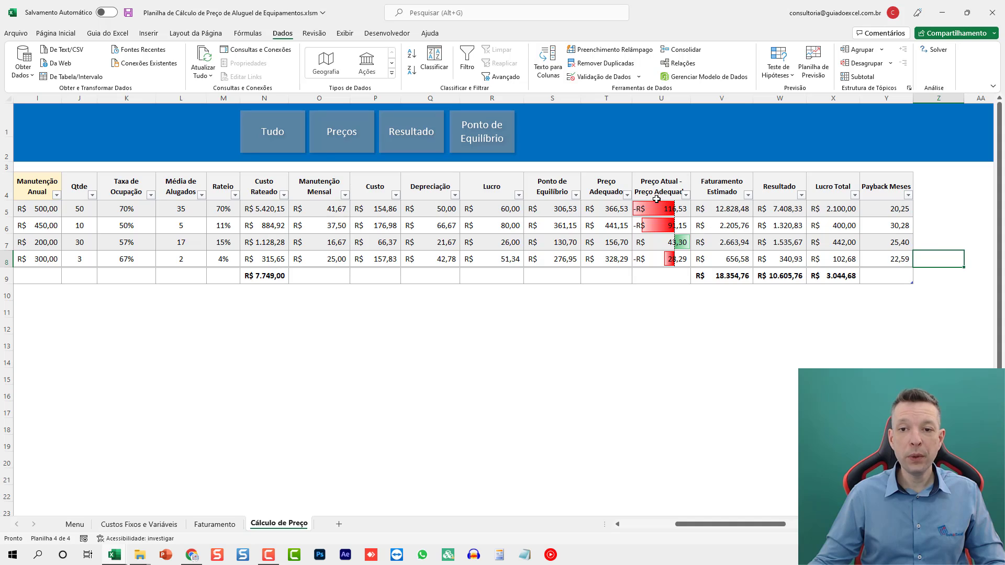
- Compare the price difference, Preço Adequado and Ponto de Equilíbrio across the four equipments
left_click_drag(660, 210, 667, 267)
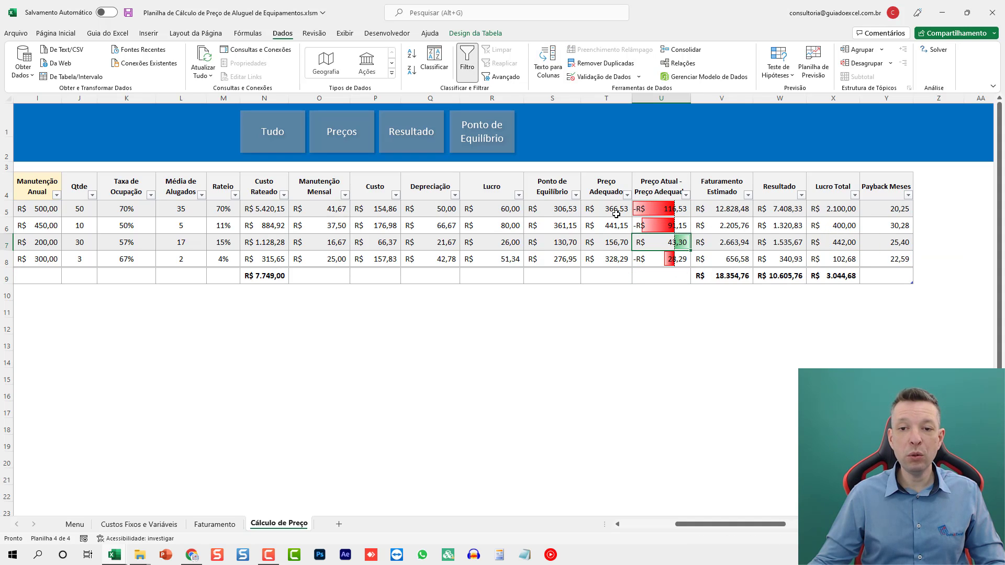
mouse_move(618, 215)
left_mouse_down()
mouse_move(615, 256)
mouse_move(615, 210)
left_mouse_up()
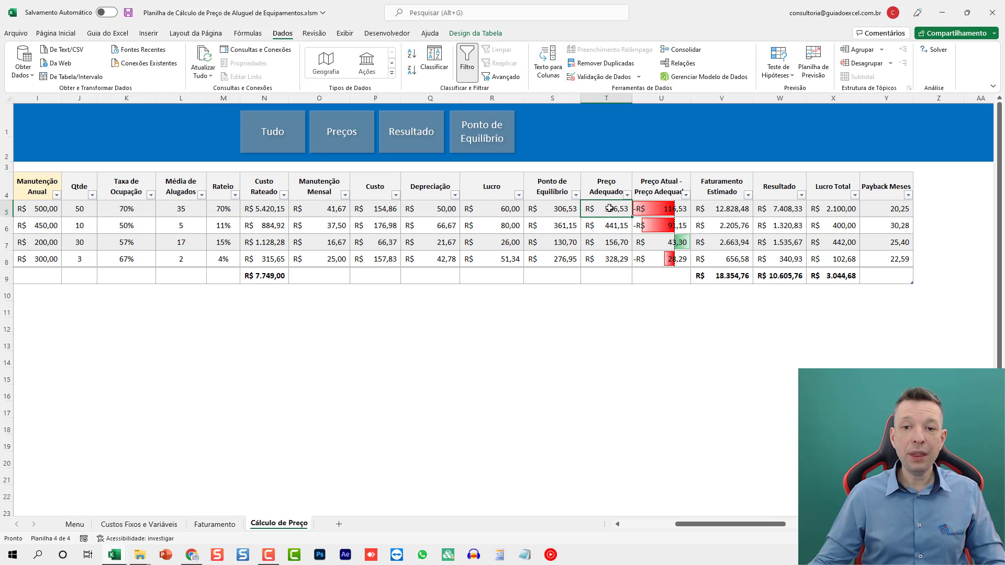
left_click_drag(569, 210, 565, 262)
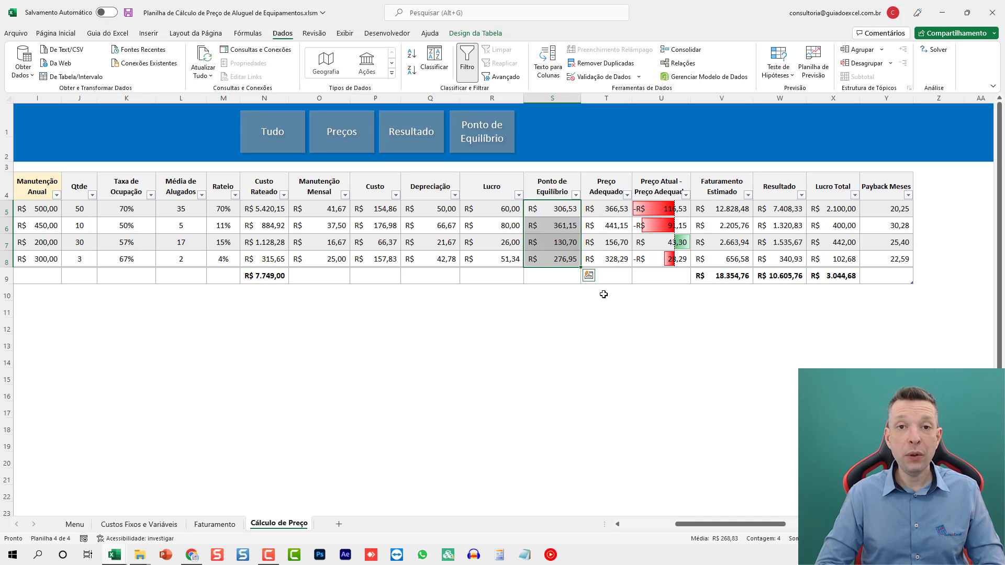
key("Down")
key("Down")
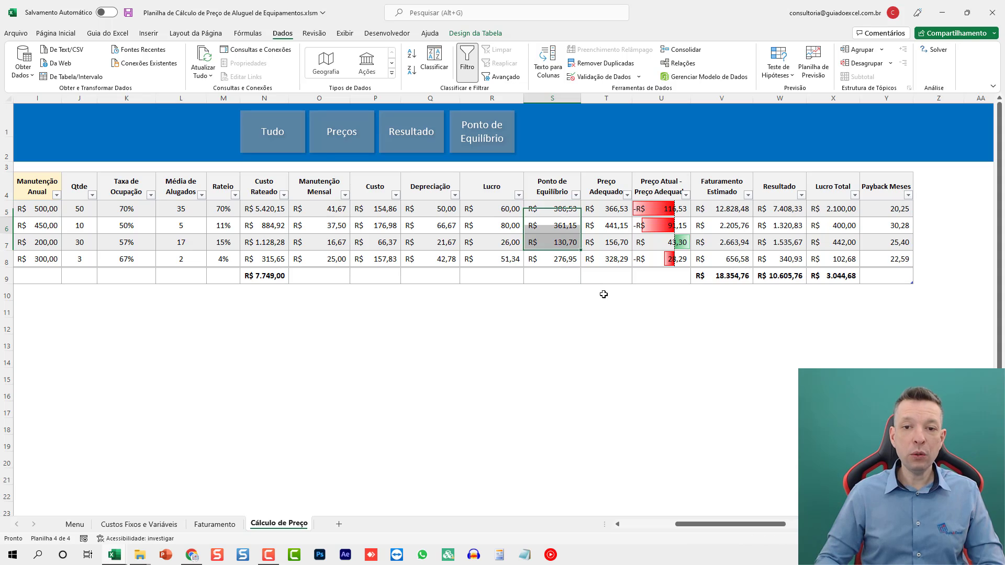
key("Up")
key("Up")
key("Down")
key("Down")
key("Down")
key("Down")
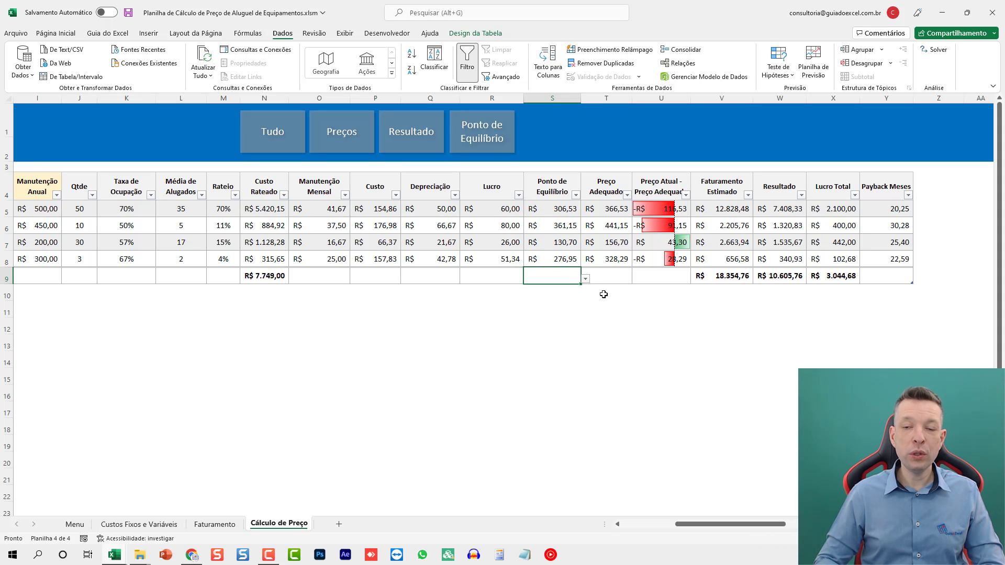
key("Up")
- Check the Residual entries of the equipments and review Betoneira 500 L's calculated columns through Preço Adequado
key("Home")
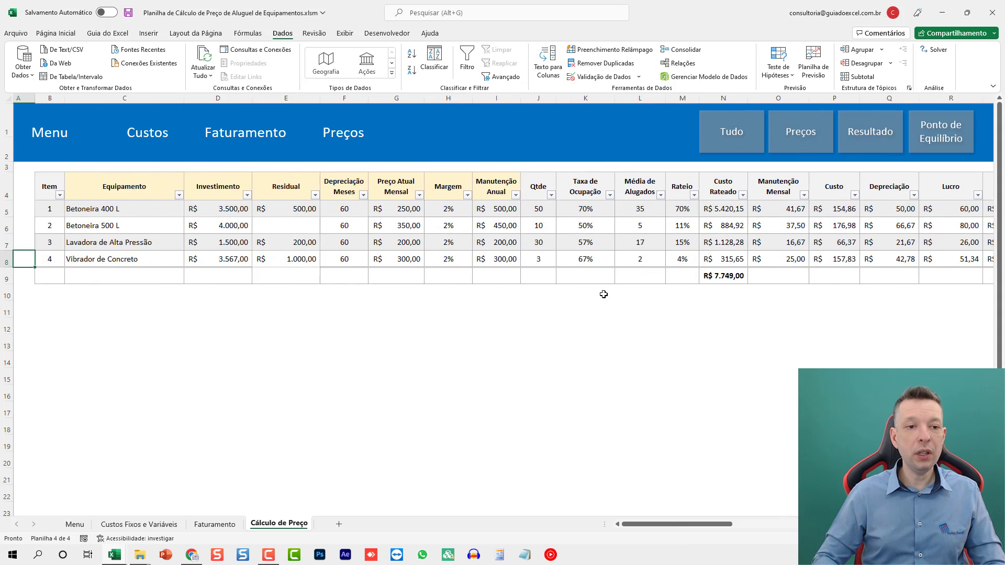
key("Right")
key("Right")
key("Right")
key("Right")
key("Up")
key("Up")
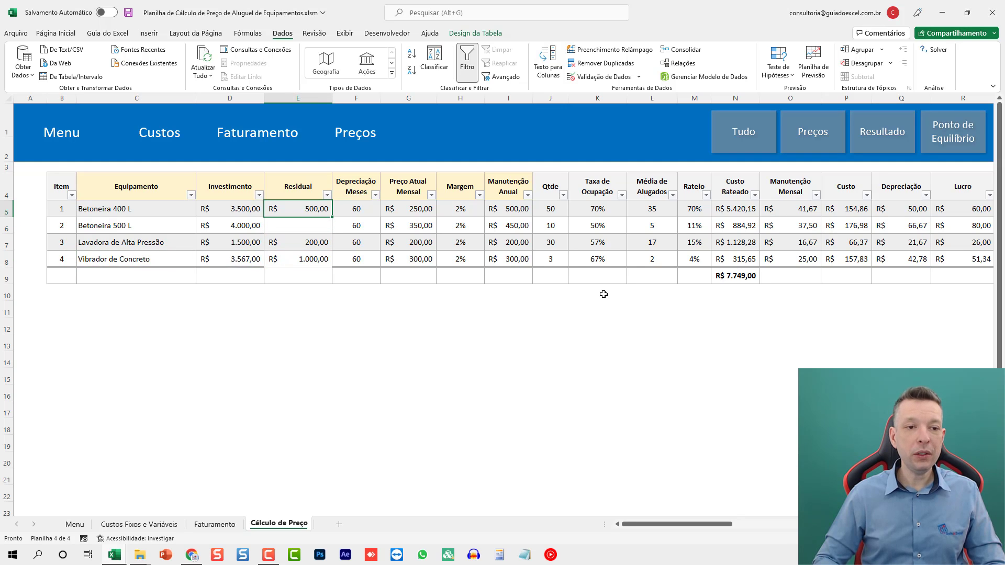
key("Down")
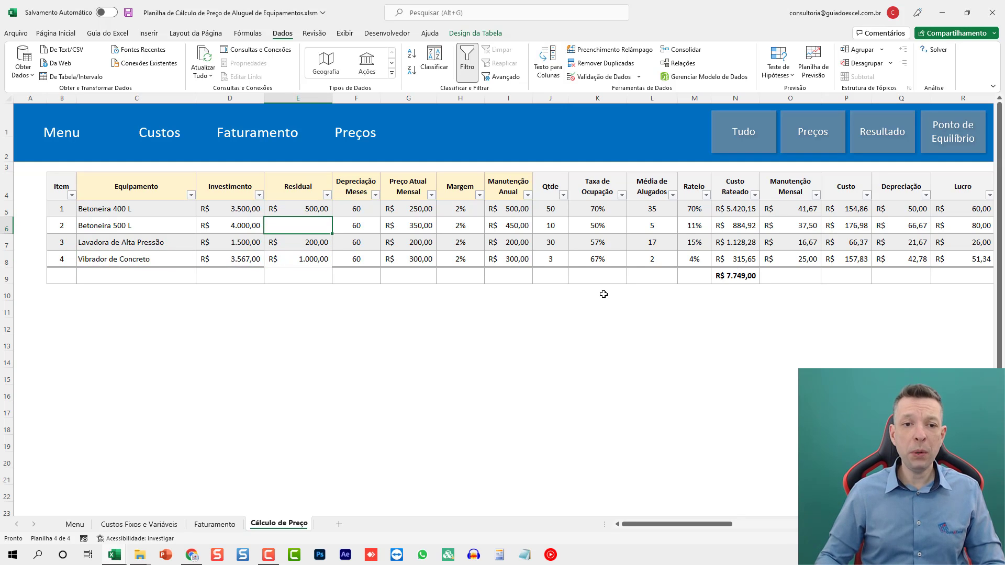
key("Down")
key("Up")
key("Right")
key("Right")
key("Right")
key("Right")
key("Right")
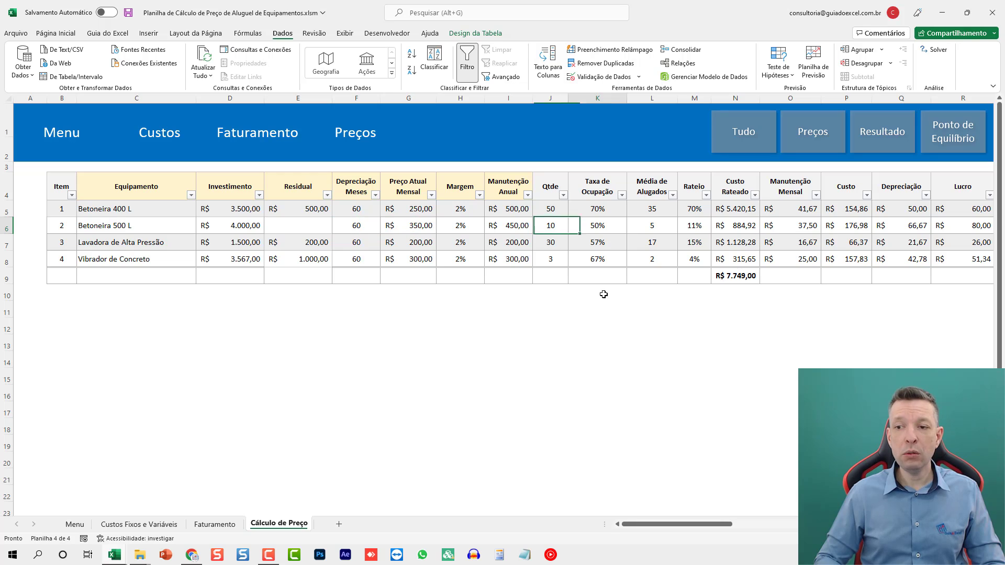
key("Right")
key("Right")
key("Right")
key("Right")
key("Right")
key("Right")
key("Right")
key("Right")
key("Right")
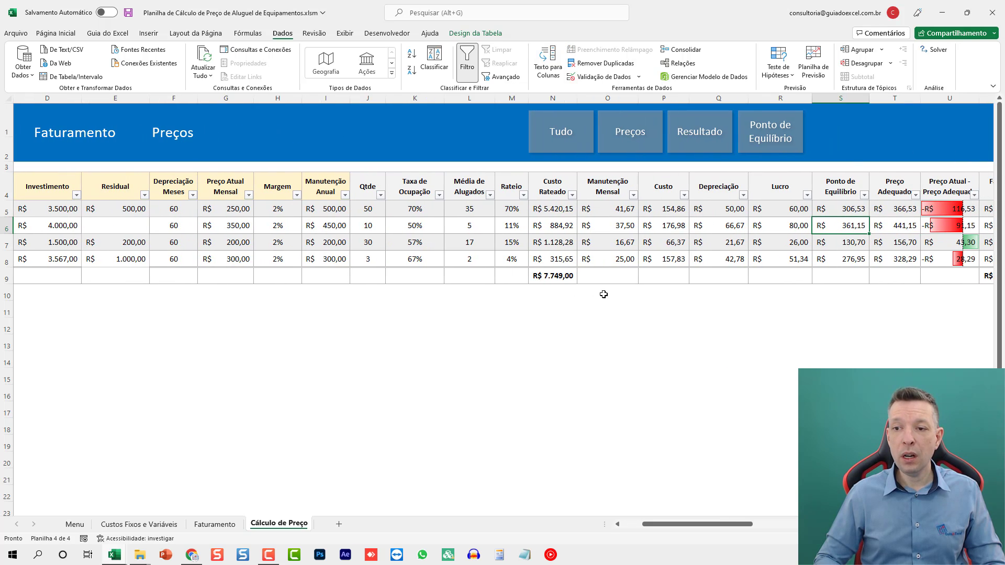
key("Right")
- Set Betoneira 500 L's Residual to 1.000,00
key("Home")
key("Right")
key("Right")
key("Right")
key("Right")
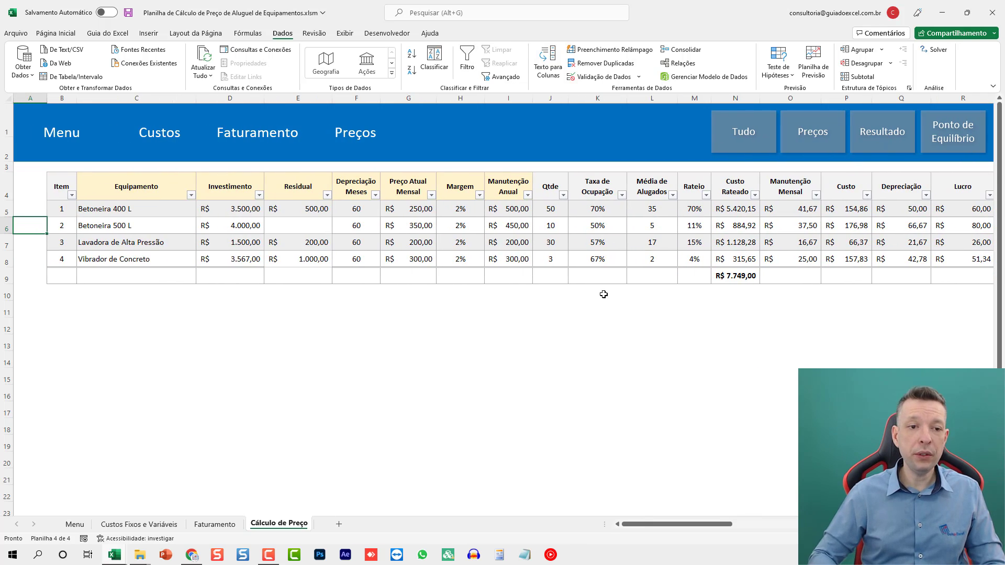
type("1000")
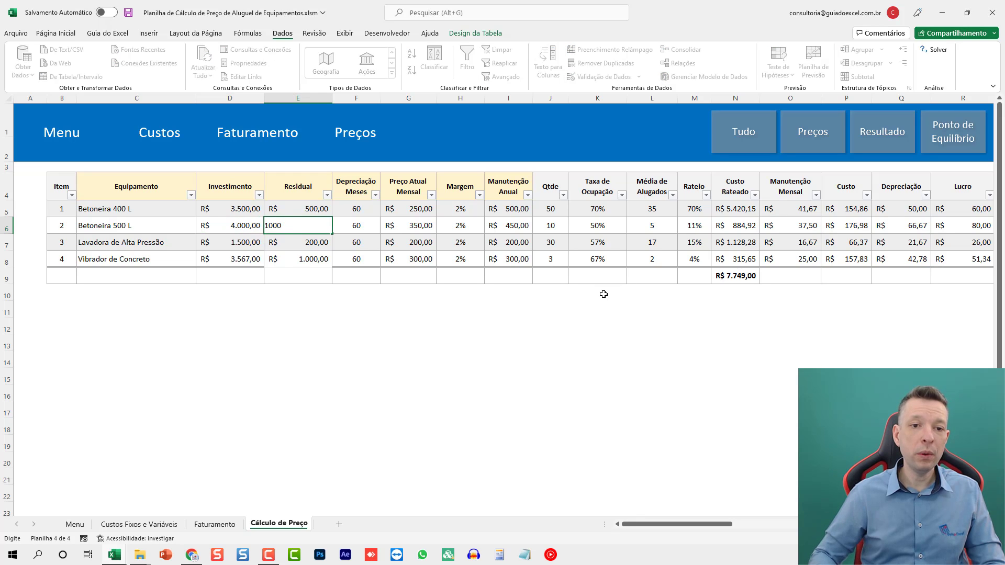
key("Right")
- Review Betoneira 500 L's recalculated Ponto de Equilíbrio, Preço Adequado and difference from the current price
key("Right")
key("Right")
key("Left")
key("Left")
key("Left")
key("Left")
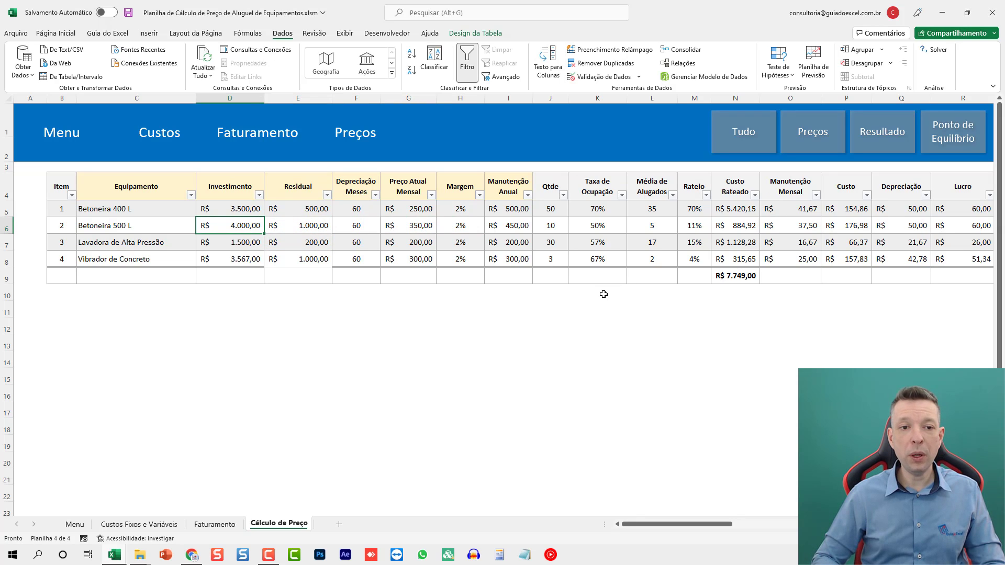
key("Right")
key("Right")
key("Right")
key("Right")
key("Right")
key("Right")
key("Right")
key("Right")
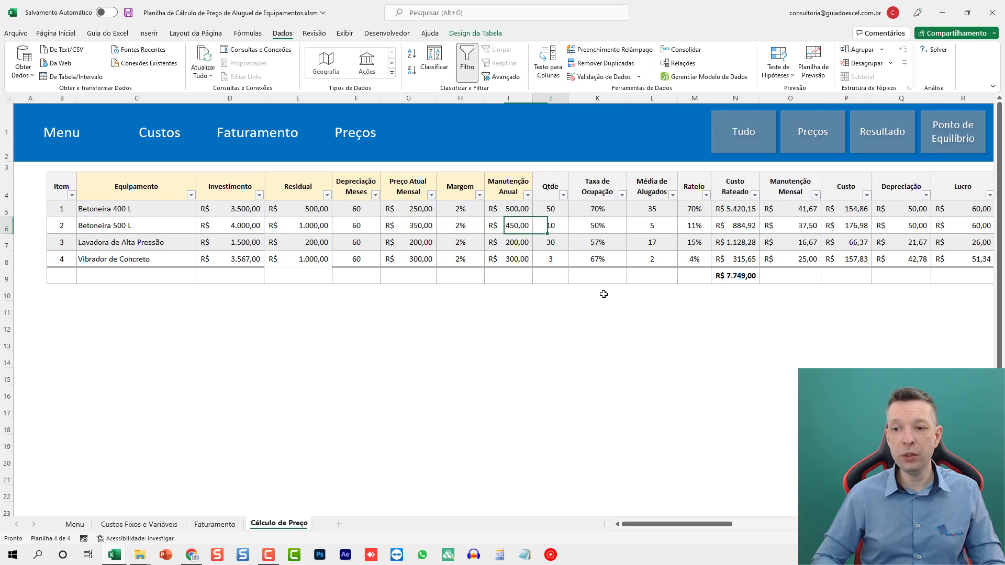
key("Right")
key("Right")
key("Right")
key("Right")
key("Right")
key("Right")
key("Right")
key("Right")
key("Right")
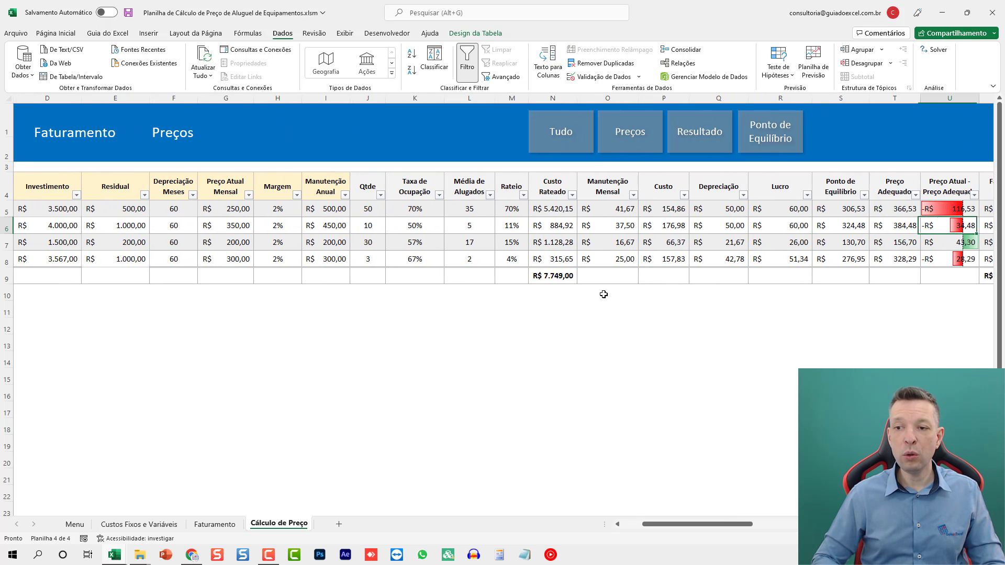
key("Right")
key("Left")
key("Left")
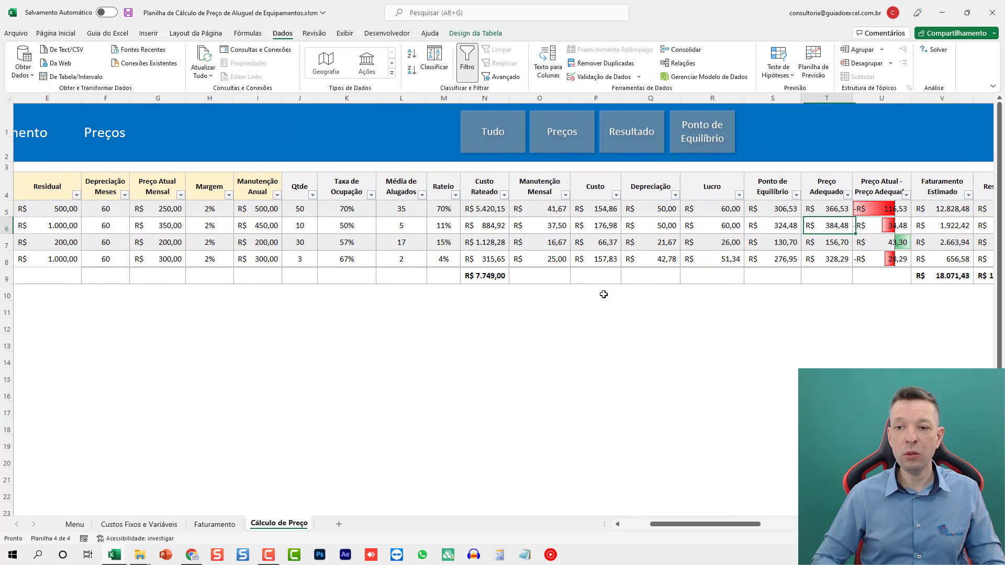
key("Left")
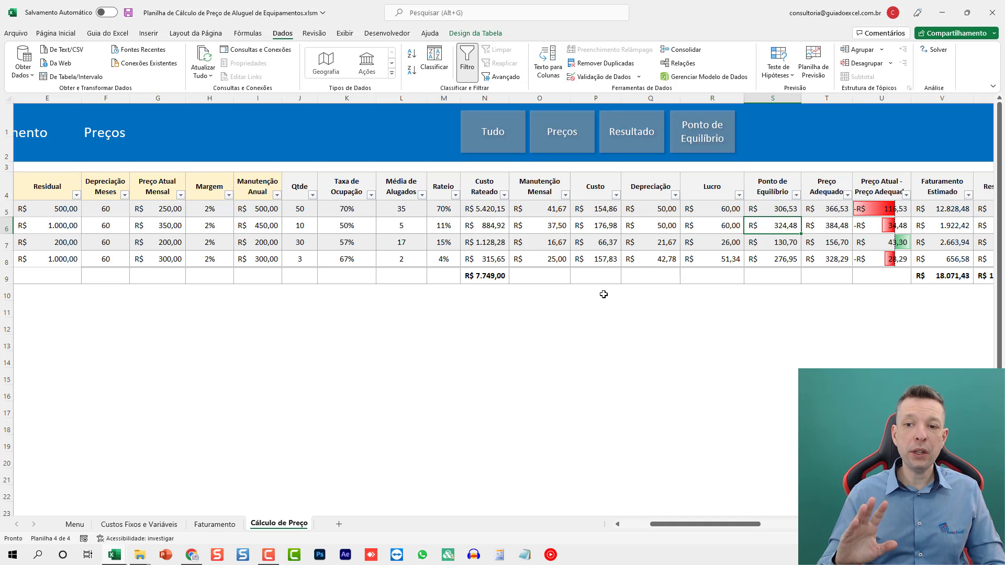
key("Right")
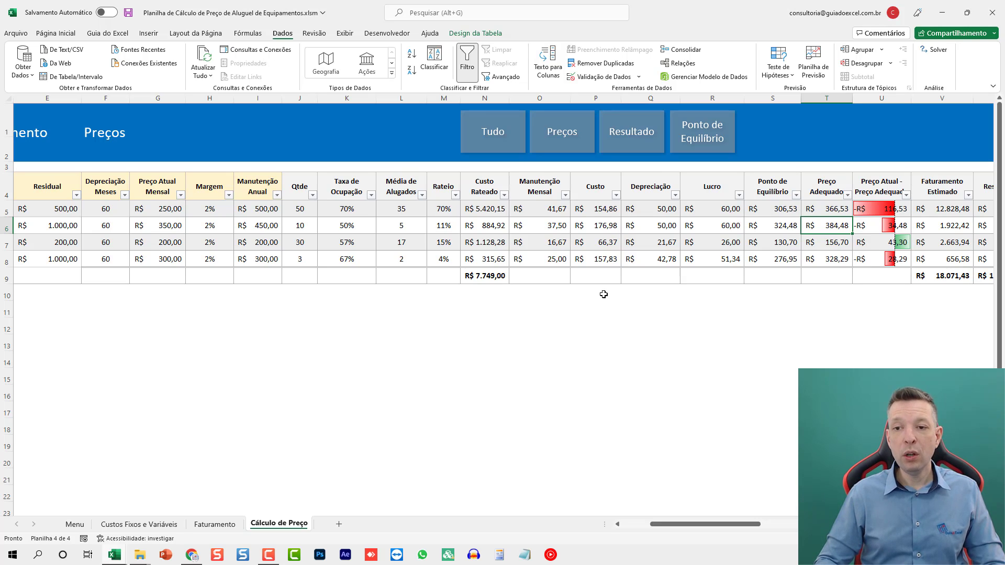
- Compare the Lucro and Ponto de Equilíbrio values of Betoneira 400 L and Betoneira 500 L
key("Left")
key("Left")
key("Up")
key("Down")
key("Right")
key("Up")
key("Down")
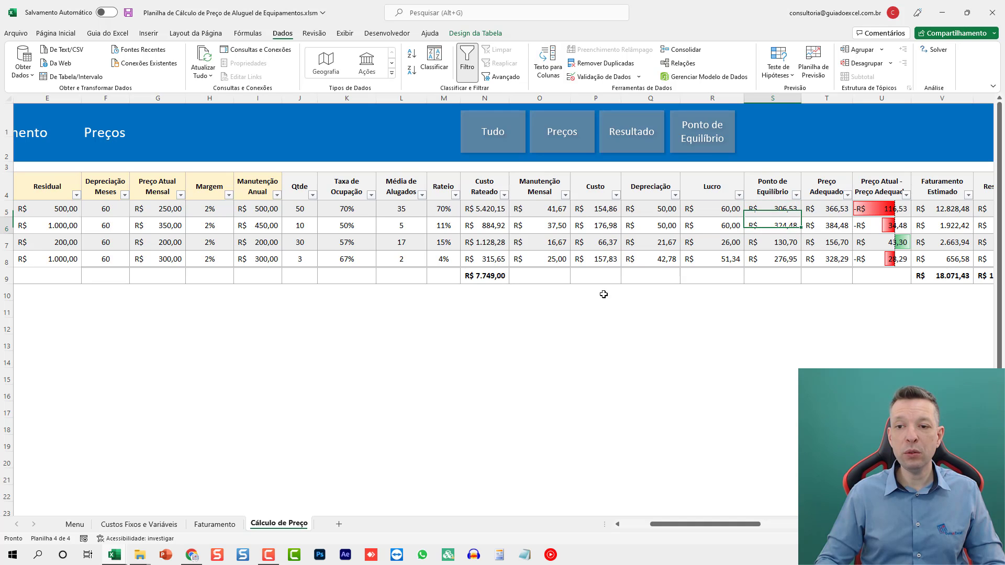
key("Up")
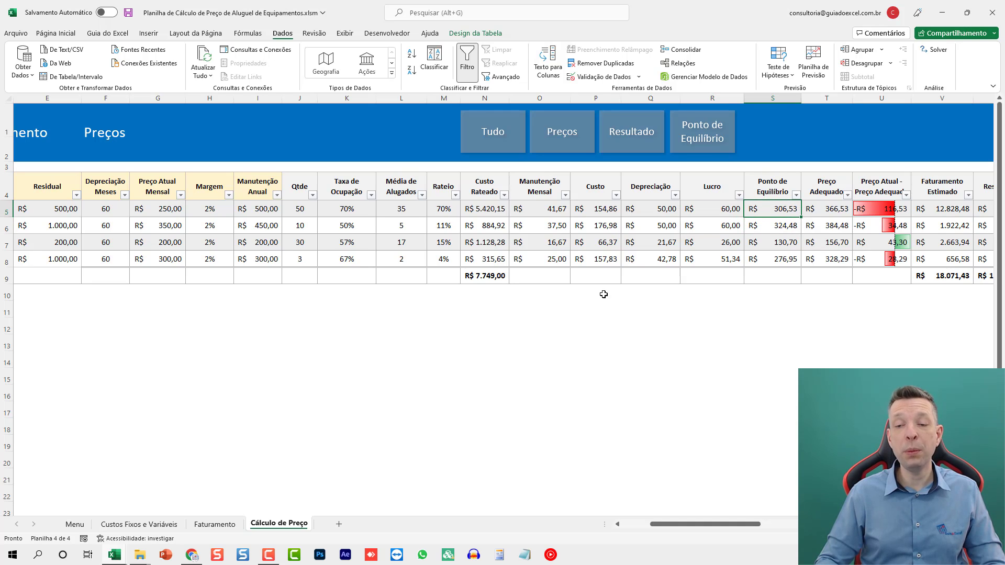
- Examine the Custo column for each of the four equipments, starting from Betoneira 400 L
key("Left")
key("Left")
key("Left")
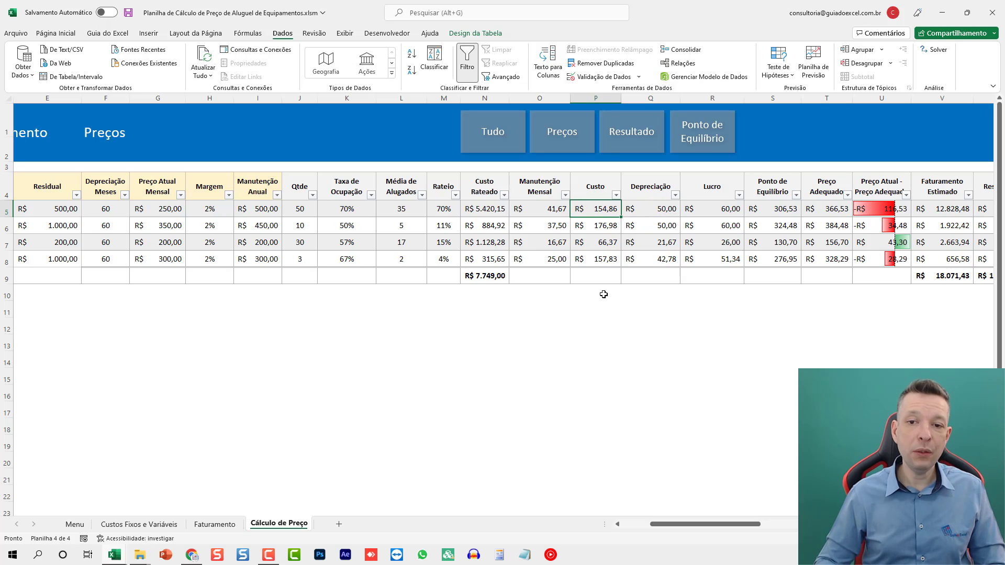
key("Down")
key("Down")
key("Down")
key("Up")
key("Up")
key("Up")
key("Up")
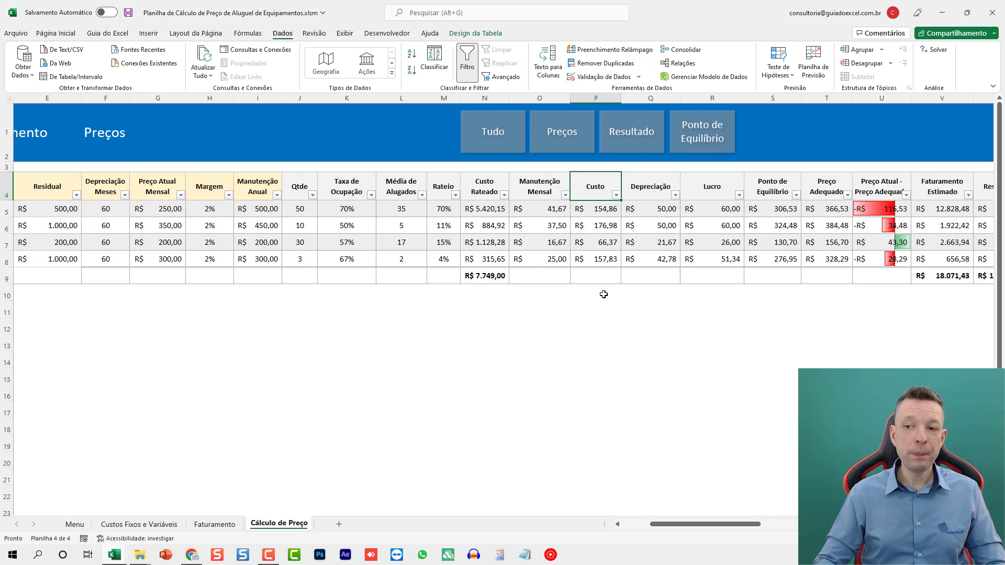
- Switch the table to the Preços view and examine its Ponto de Equilíbrio, Preço Adequado and price difference columns
key("ctrl+Home")
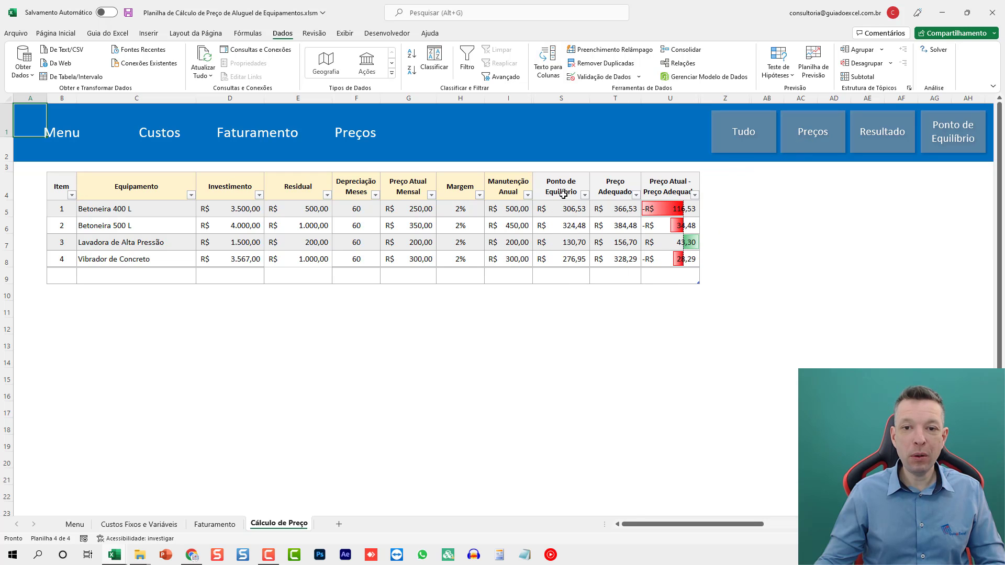
left_click_drag(562, 194, 562, 278)
left_click_drag(616, 193, 617, 276)
left_click_drag(670, 184, 668, 274)
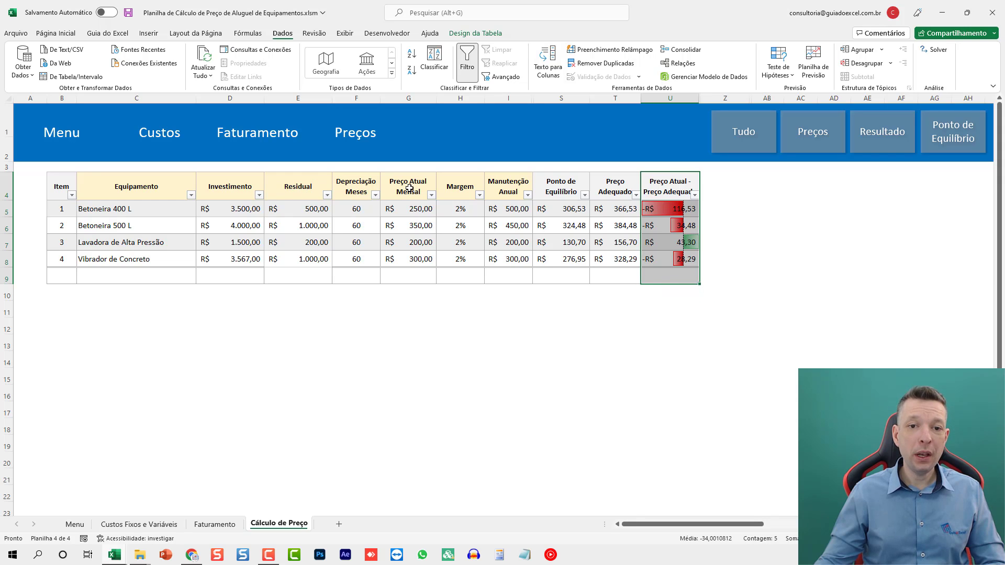
left_click(691, 210)
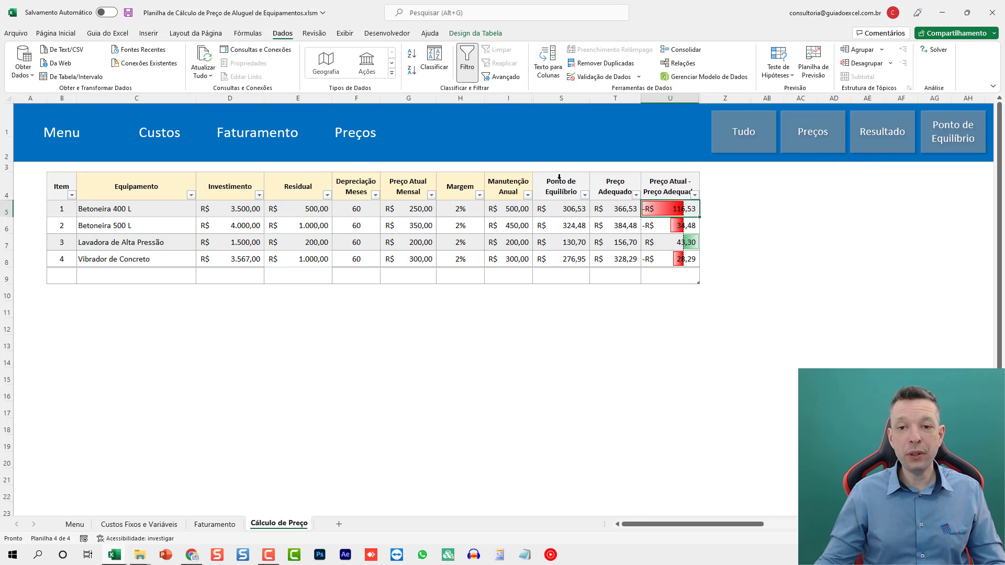
- Switch the table to the Resultado view and examine the Custo Rateado, Faturamento Estimado, Resultado, Lucro Total and Payback Meses columns
left_click(871, 143)
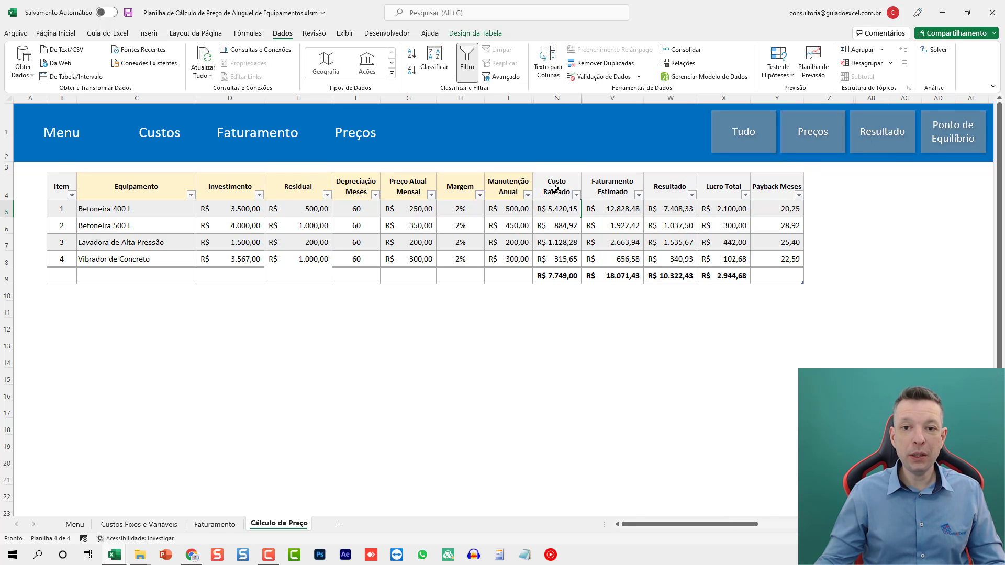
left_click(554, 189)
left_click(616, 189)
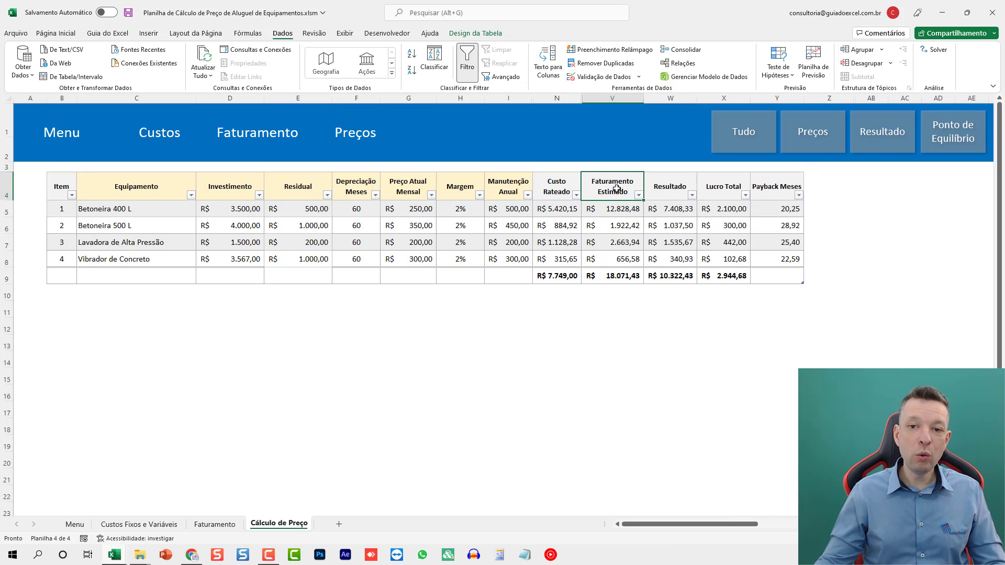
left_click_drag(677, 189, 684, 274)
left_click_drag(734, 189, 733, 276)
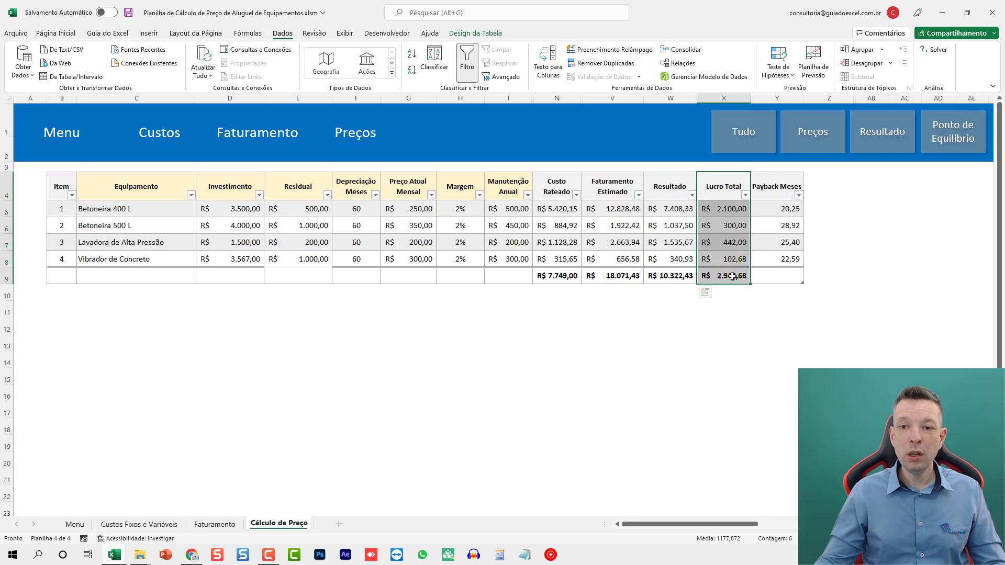
left_click_drag(778, 185, 778, 278)
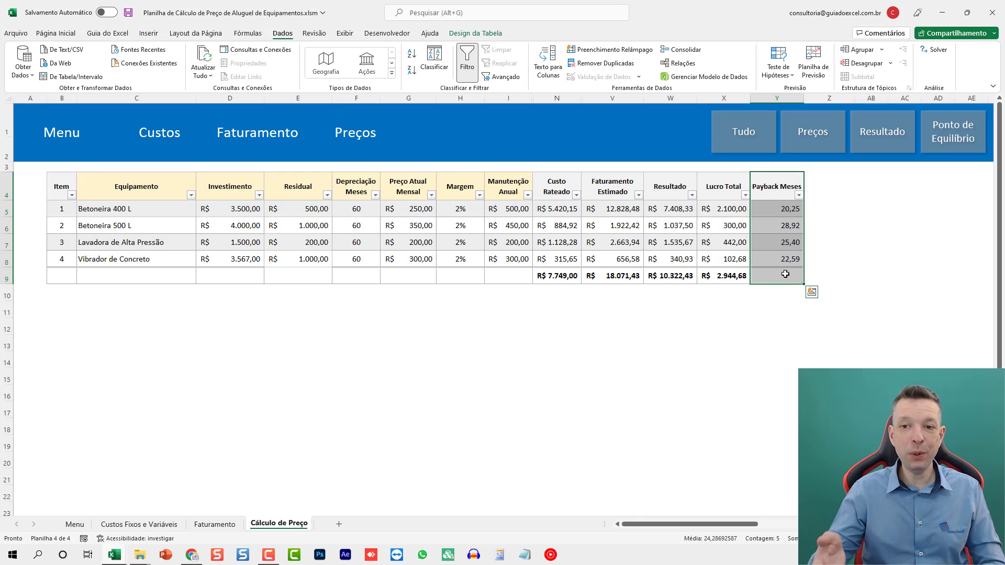
left_click(787, 249)
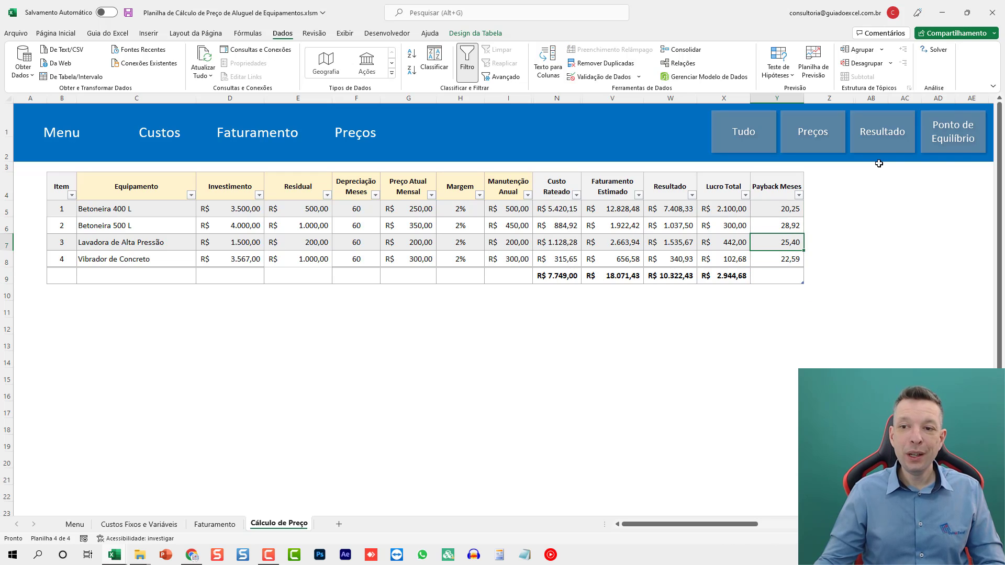
- Switch the table to the Ponto de Equilíbrio view and examine the Manutenção Mensal, Custo, Depreciação and Lucro columns
left_click(959, 150)
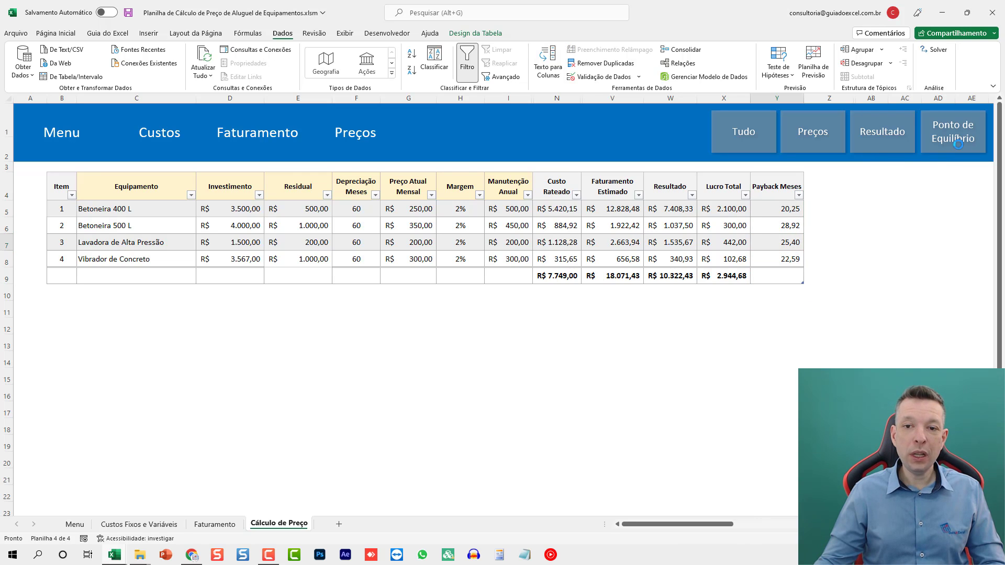
left_click(596, 278)
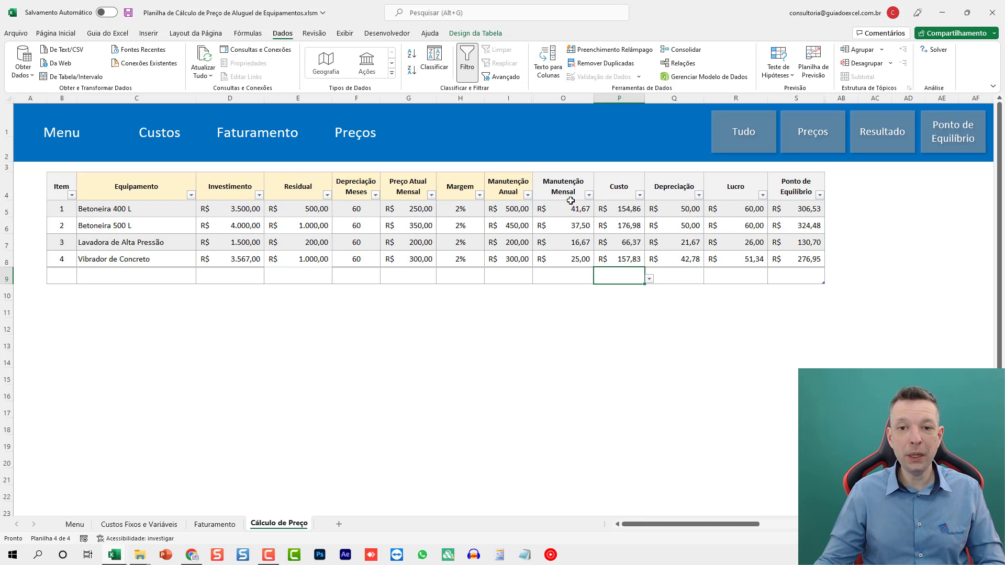
left_click_drag(565, 189, 569, 261)
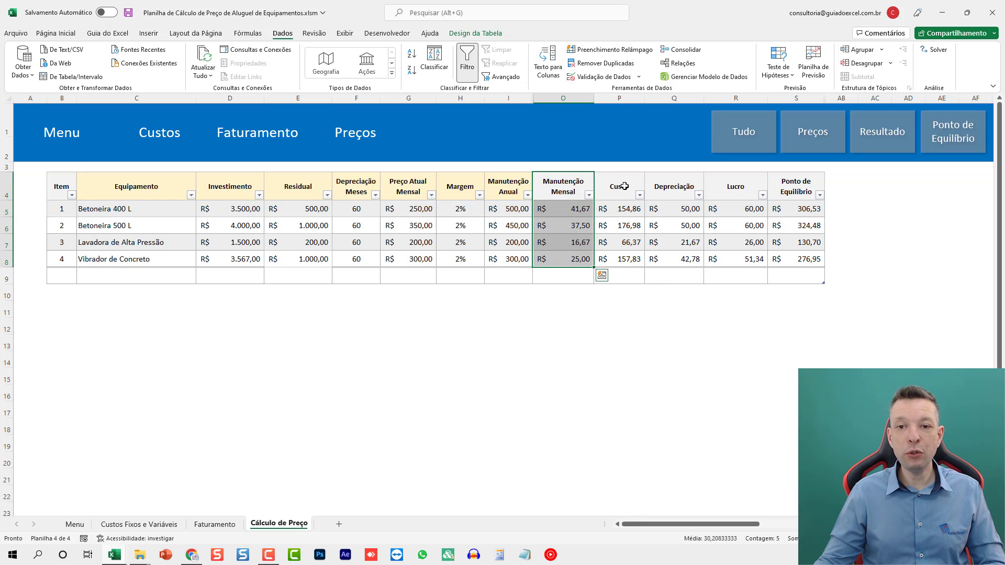
left_click_drag(624, 186, 622, 276)
left_click_drag(672, 187, 675, 276)
left_click_drag(756, 187, 740, 260)
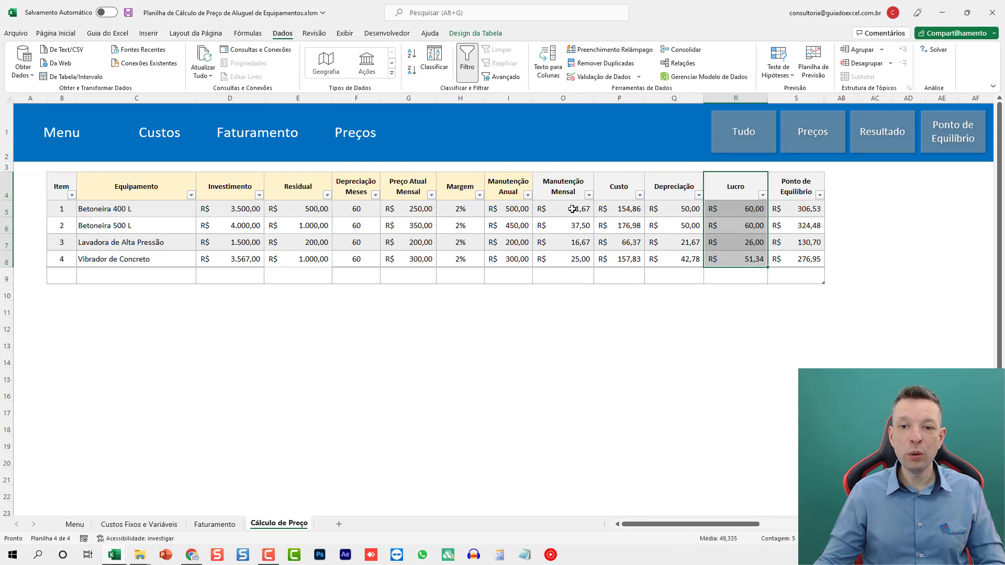
- Compare the Manutenção Mensal through Lucro components of Betoneira 400 L and Betoneira 500 L, and check Betoneira 400 L's Residual
left_click_drag(562, 209, 742, 212)
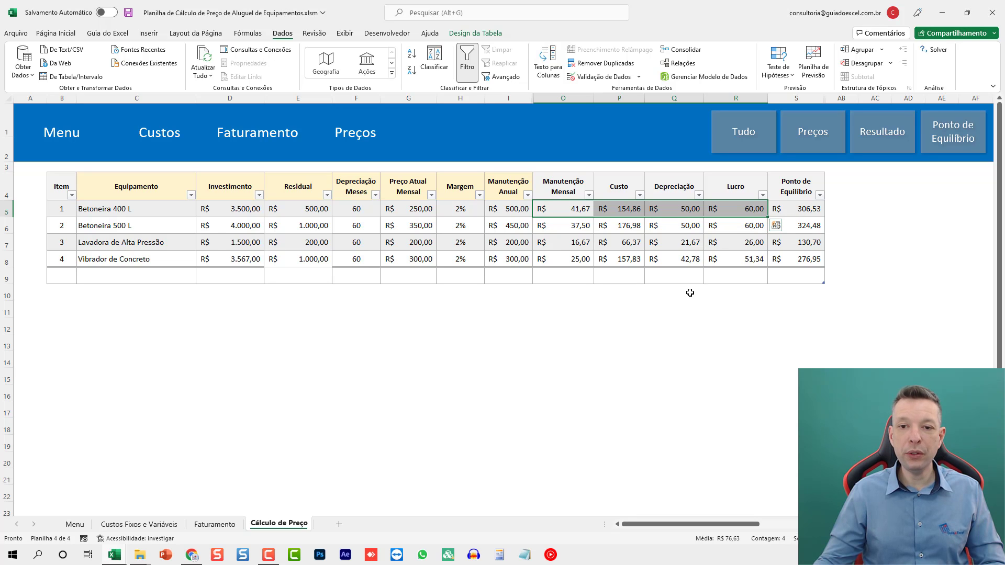
left_click_drag(568, 225, 722, 224)
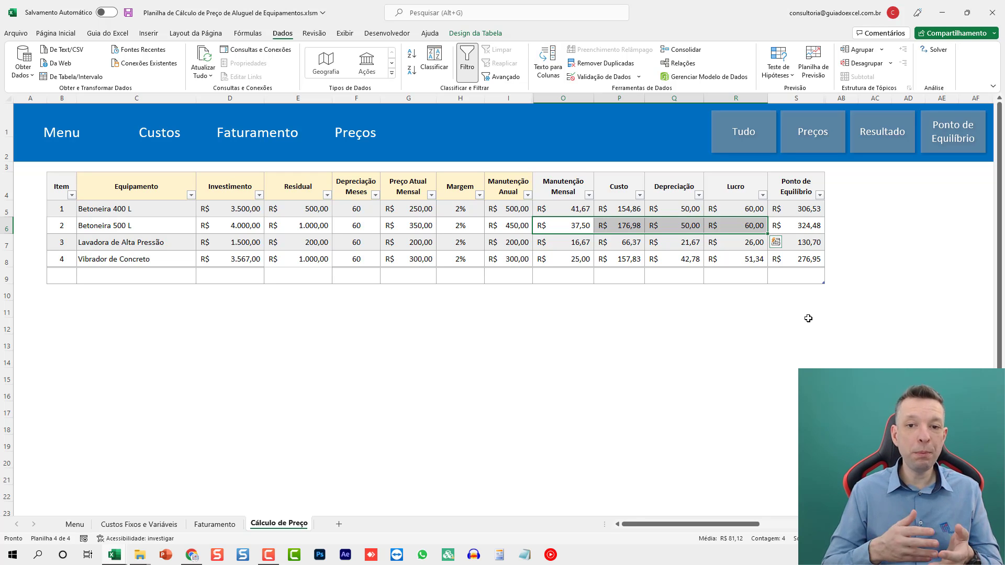
key("Up")
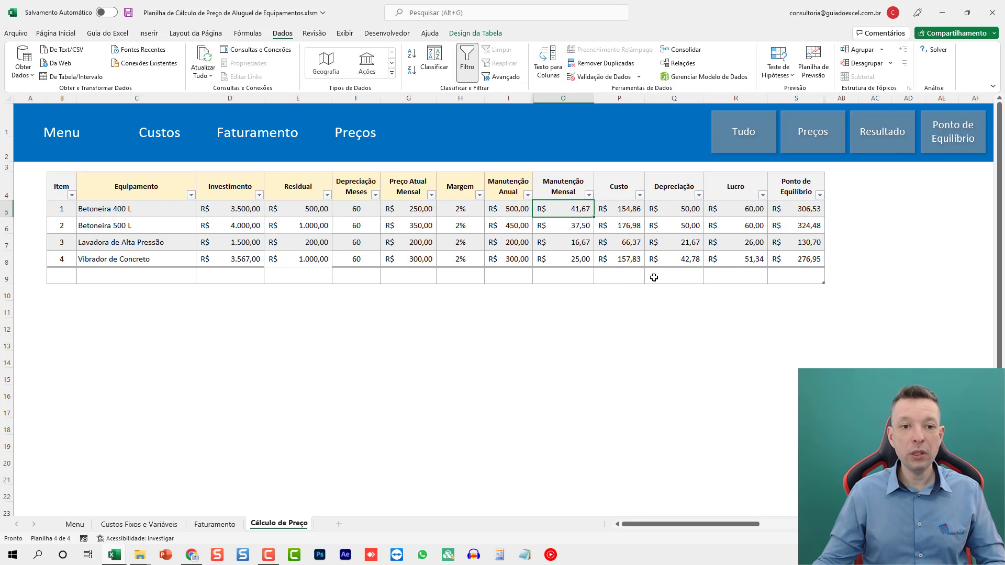
left_click(294, 208)
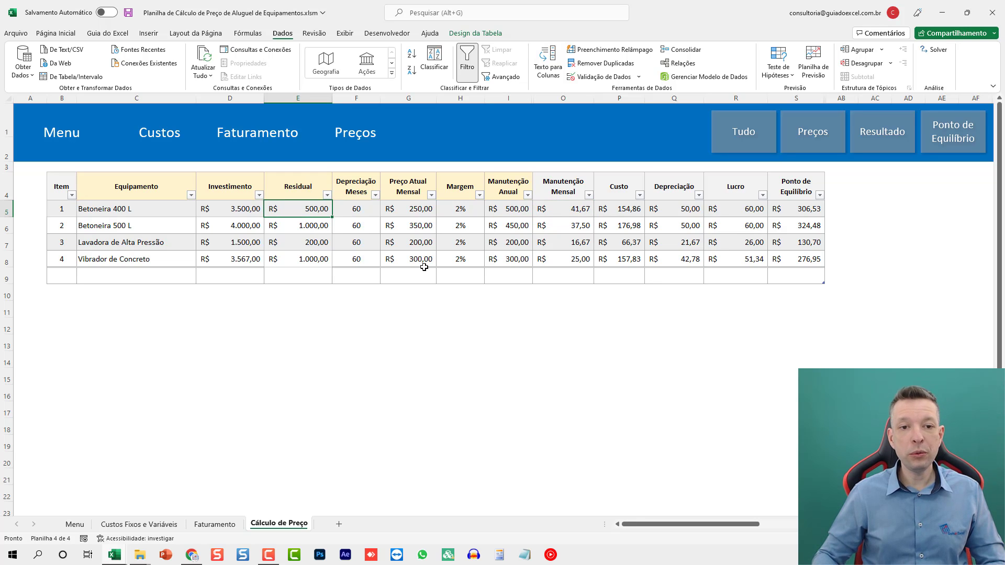
type("100")
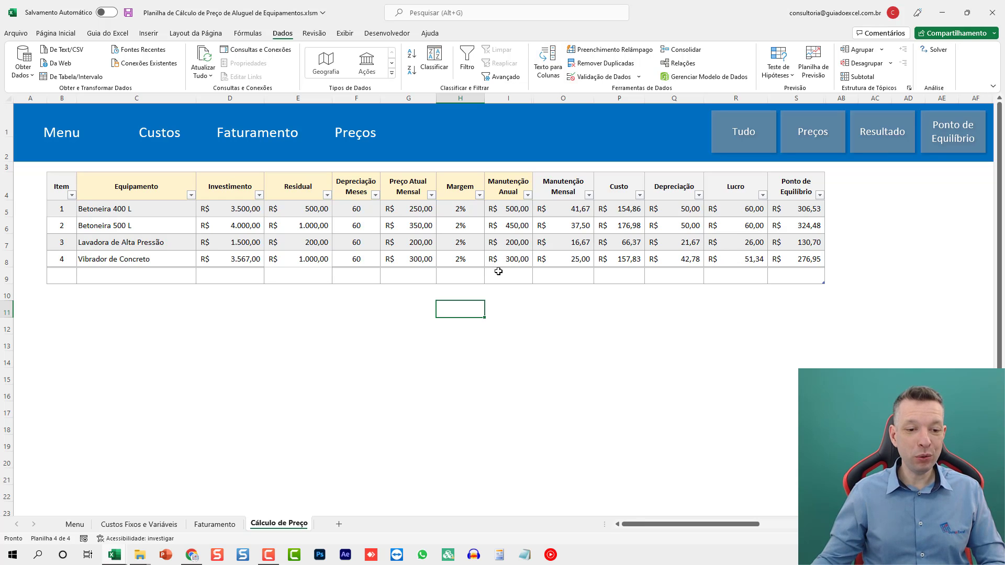
- Switch to the Controle de Locação de Equipamentos com dados workbook and nudge the Guia do Excel logo slightly within its frame
mouse_move(114, 559)
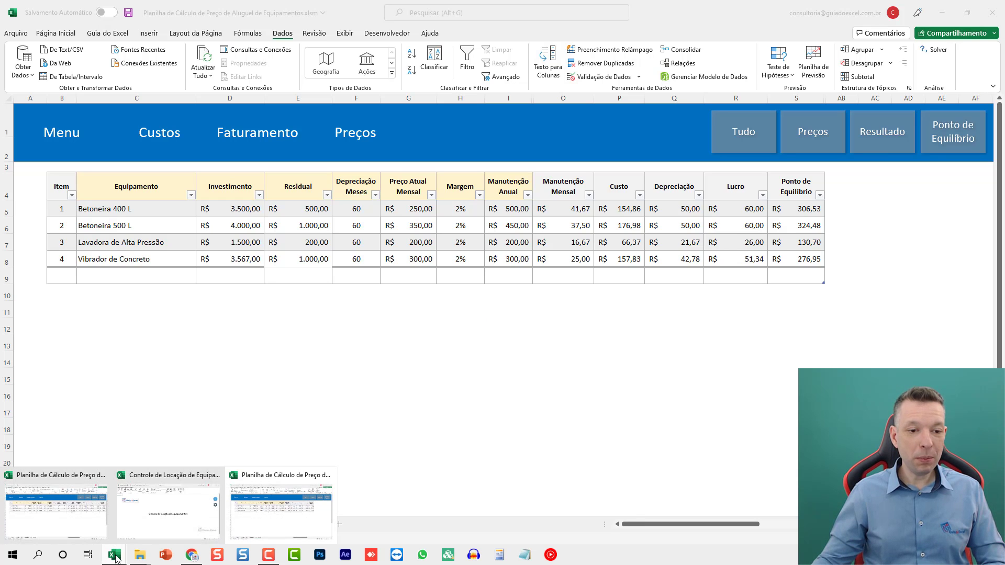
left_click(162, 518)
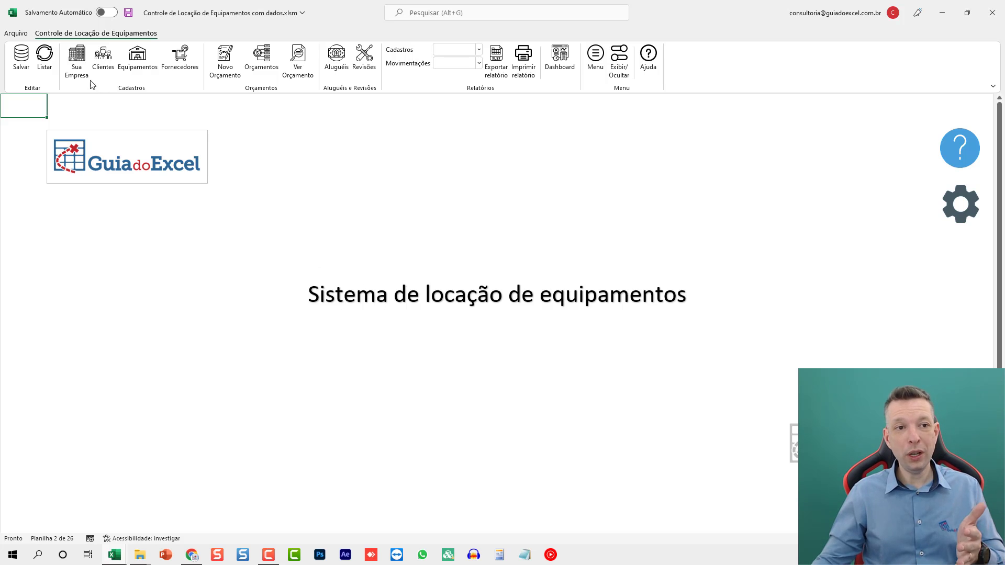
left_click(115, 166)
mouse_move(100, 169)
left_mouse_down()
mouse_move(157, 207)
mouse_move(100, 165)
left_mouse_up()
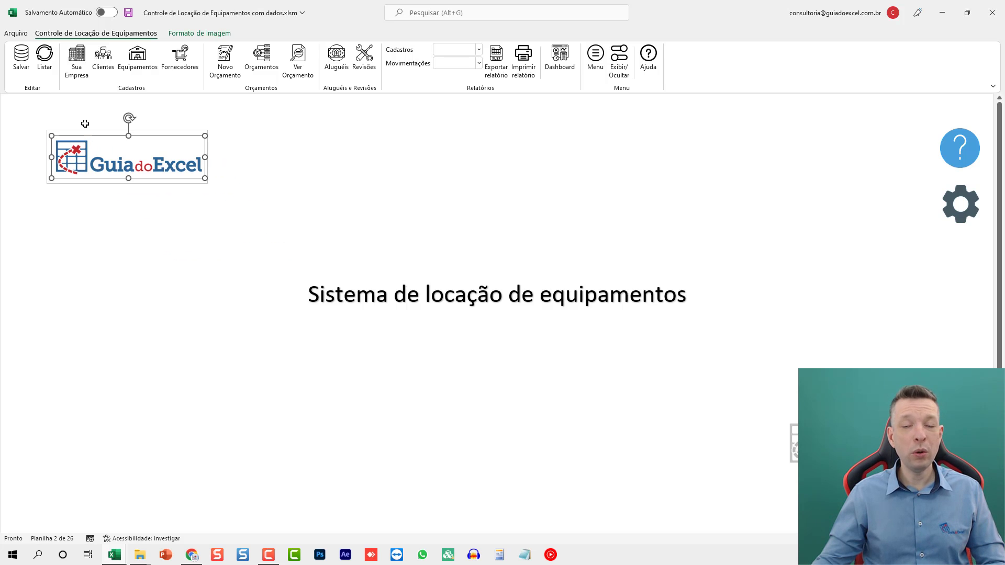
left_click(455, 311)
left_click(547, 220)
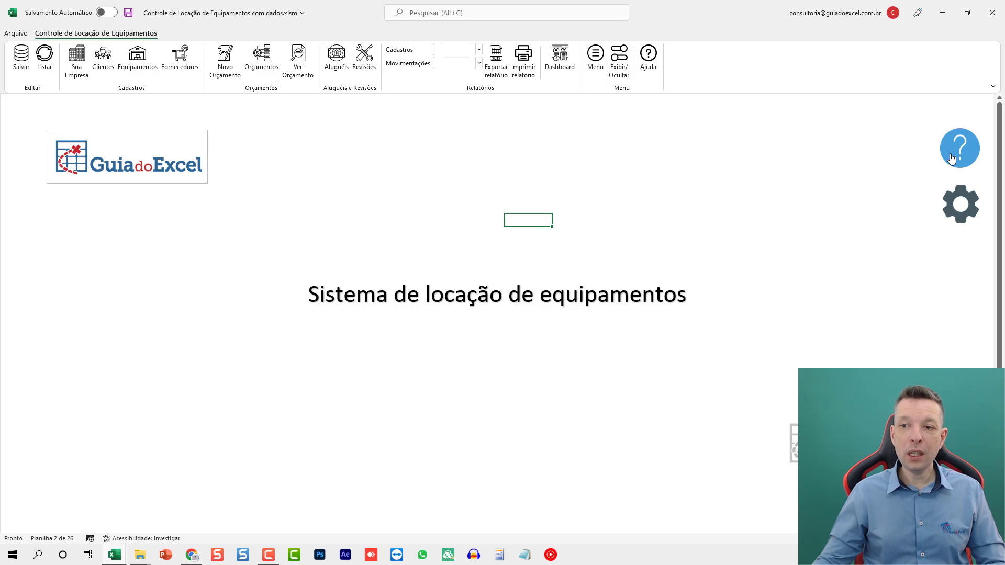
- Review the workbook's Ajuda page and the company details and payment types on the Sua Empresa page
left_click(649, 58)
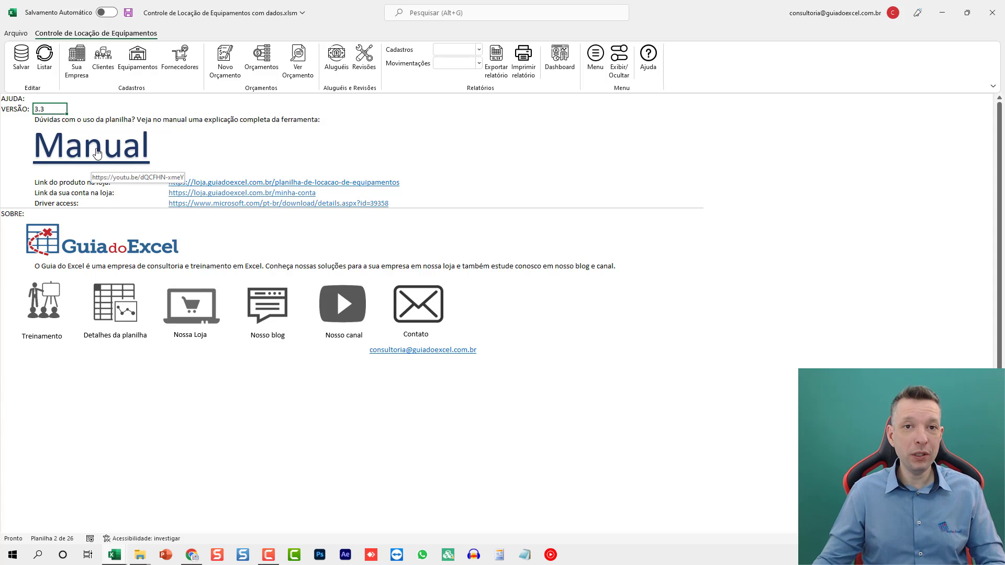
left_click(76, 61)
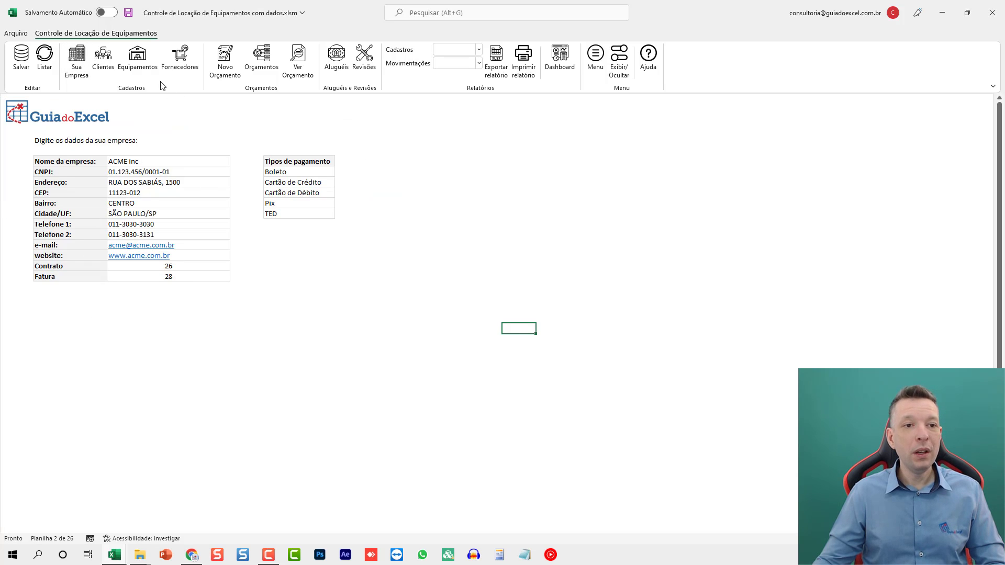
- Add a new client below the last record of the Clientes register by entering the client's full name, and refresh the list
left_click(103, 59)
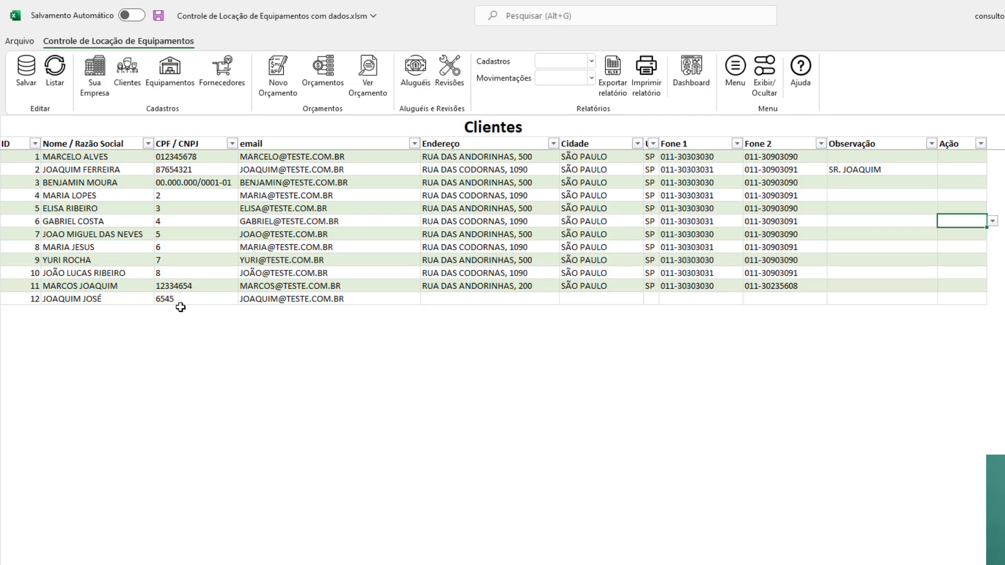
left_click(200, 244)
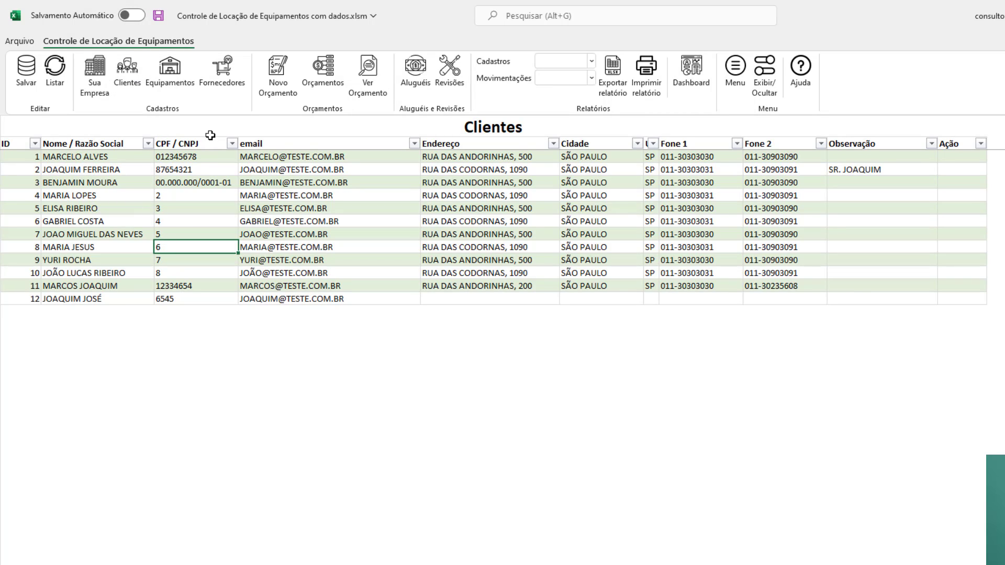
left_click(114, 299)
key("Return")
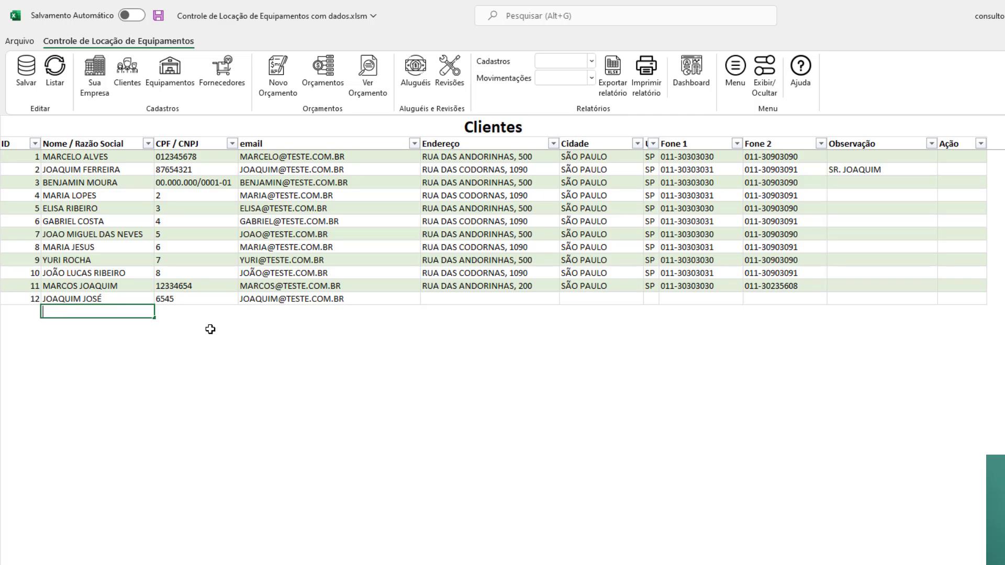
key("Tab")
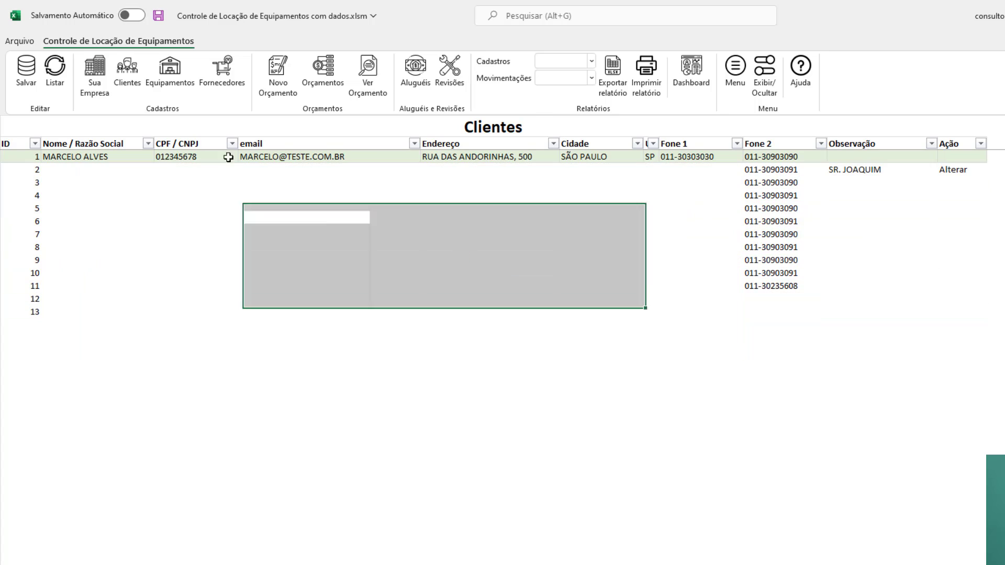
left_click(46, 74)
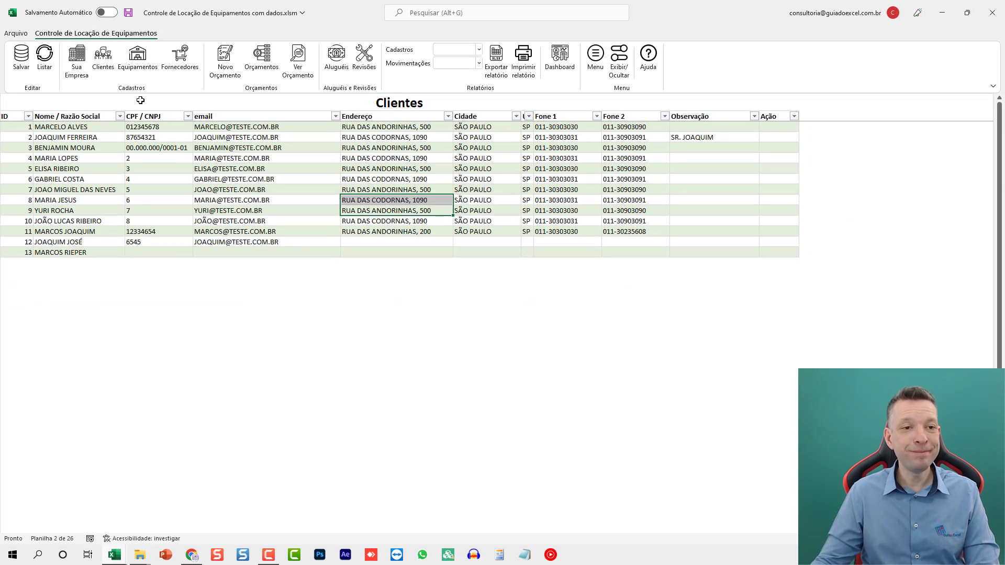
- Open the Equipamentos register, view the wall cutter's detail card with its photo and rental prices, and close the card
left_click(131, 65)
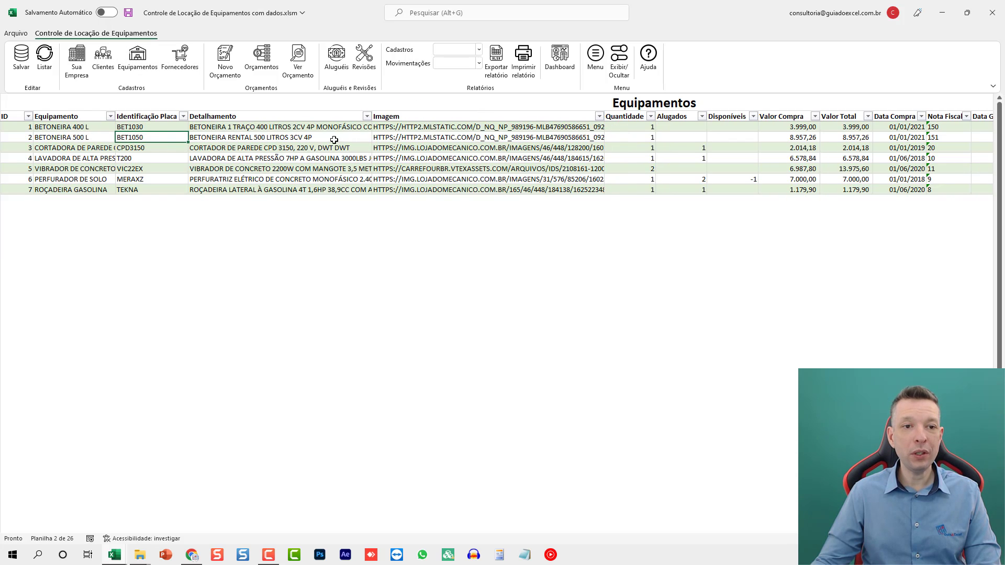
double_click(424, 148)
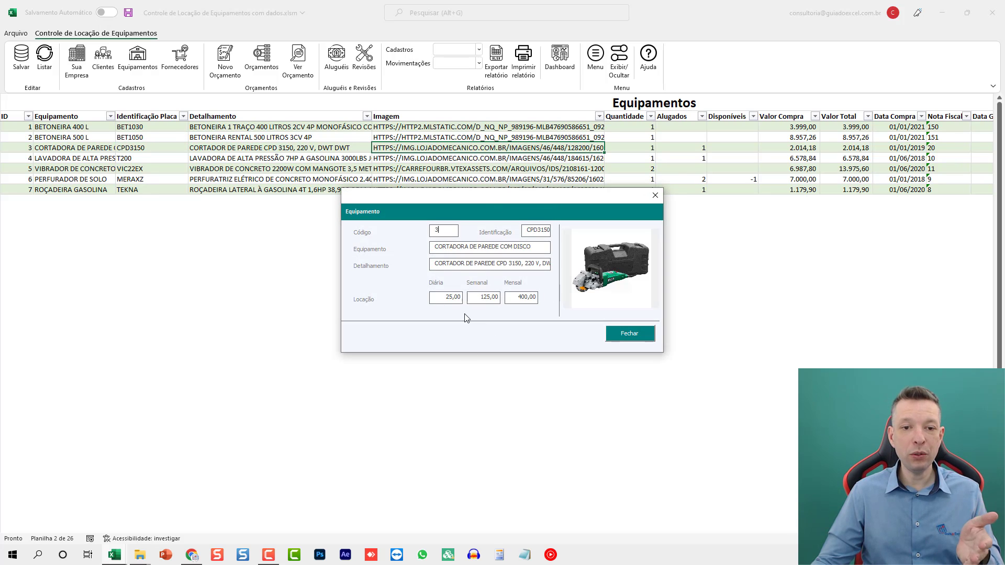
left_click(655, 197)
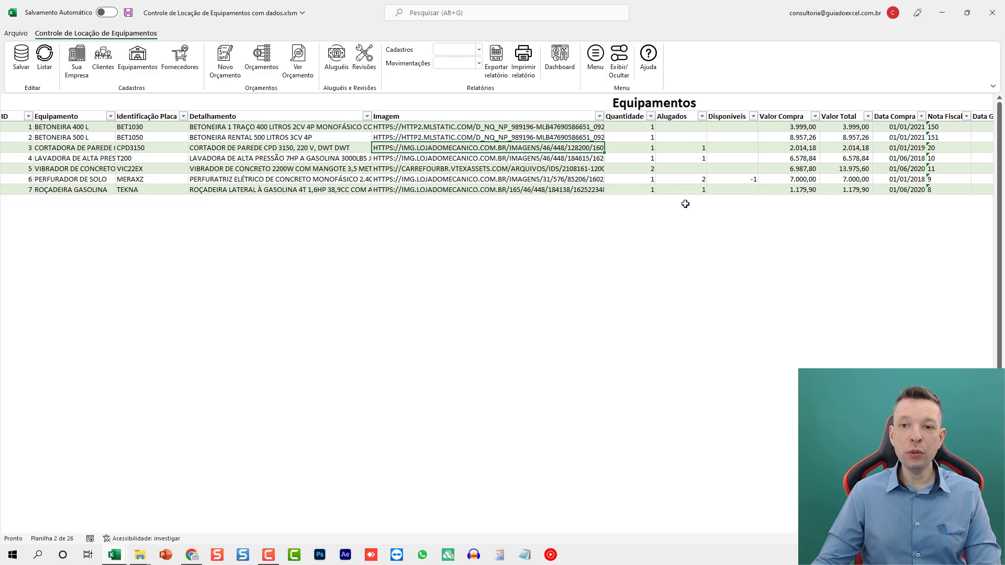
- Examine the Equipamentos columns from Valor Compra through Meses Revisão along the Vibrador de Concreto row, and return to its ID
left_click(796, 163)
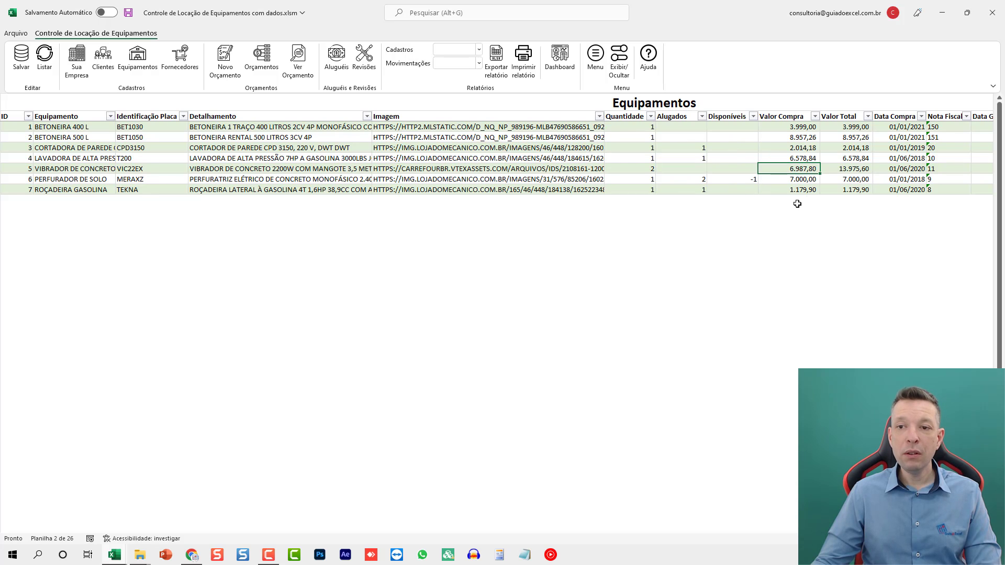
key("Right")
key("Right")
key("Right")
key("Right")
key("Right")
key("Right")
key("Right")
key("Right")
key("Right")
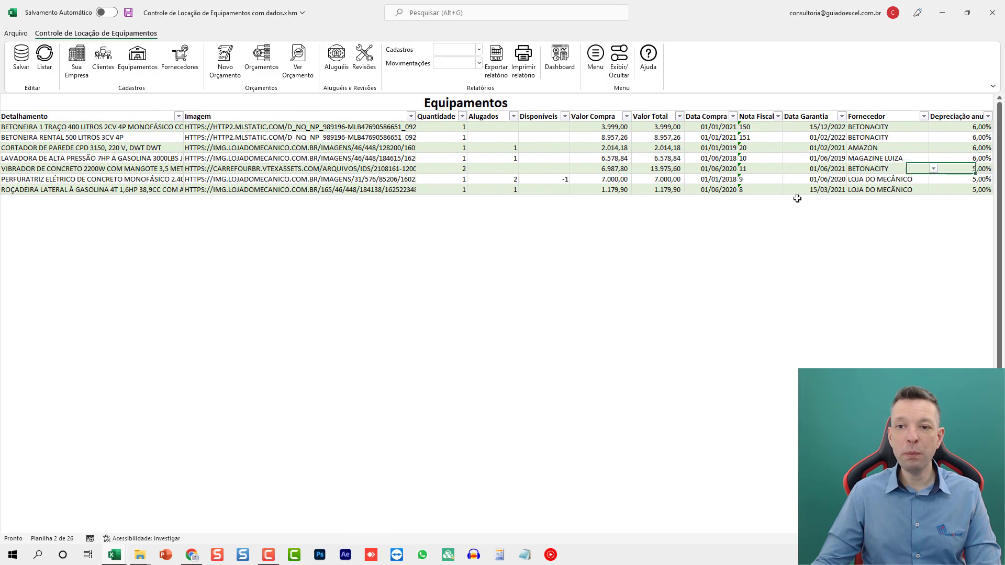
key("Right")
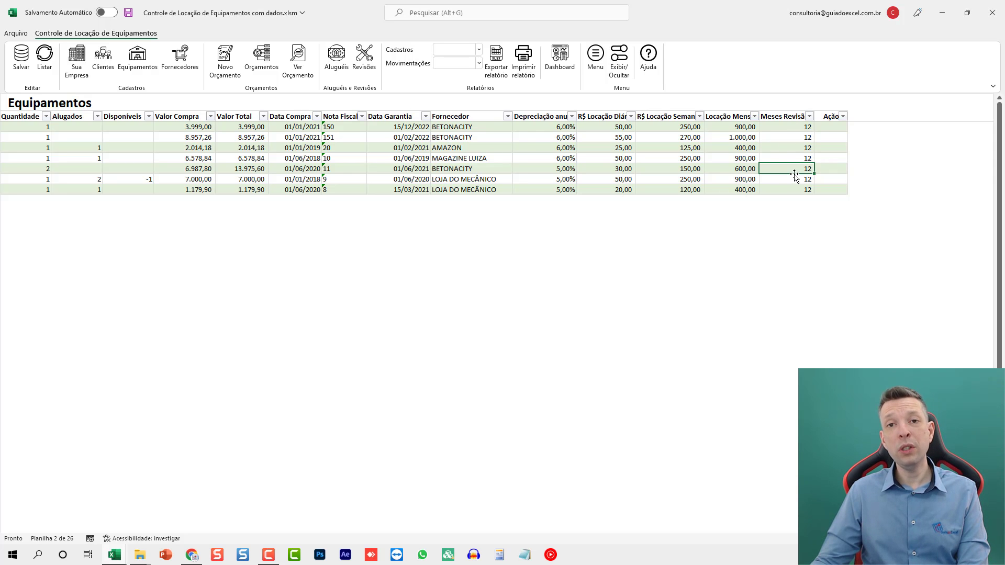
key("Home")
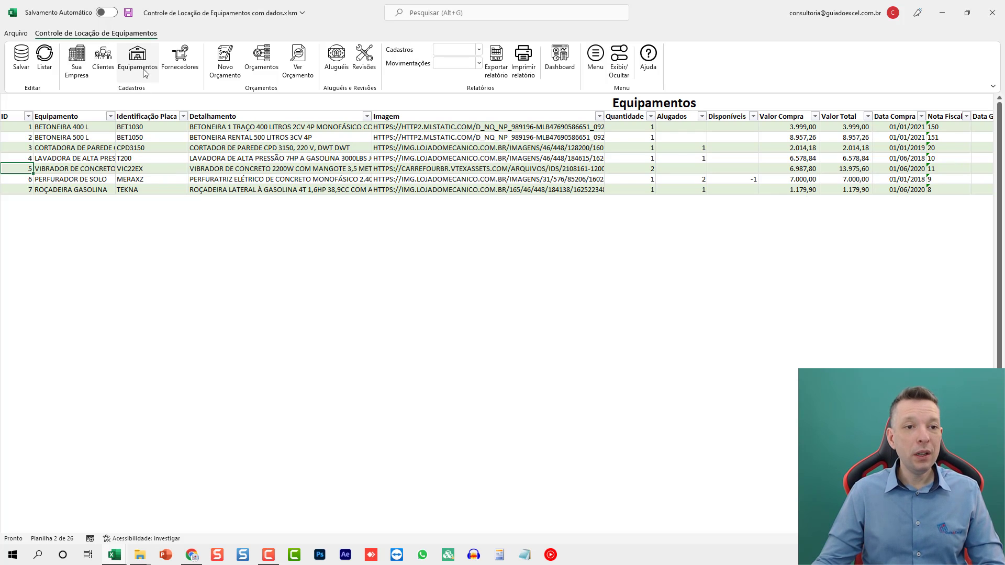
- Review the Fornecedores and Orçamentos lists, and open the Ver Orçamento quote form
left_click(179, 58)
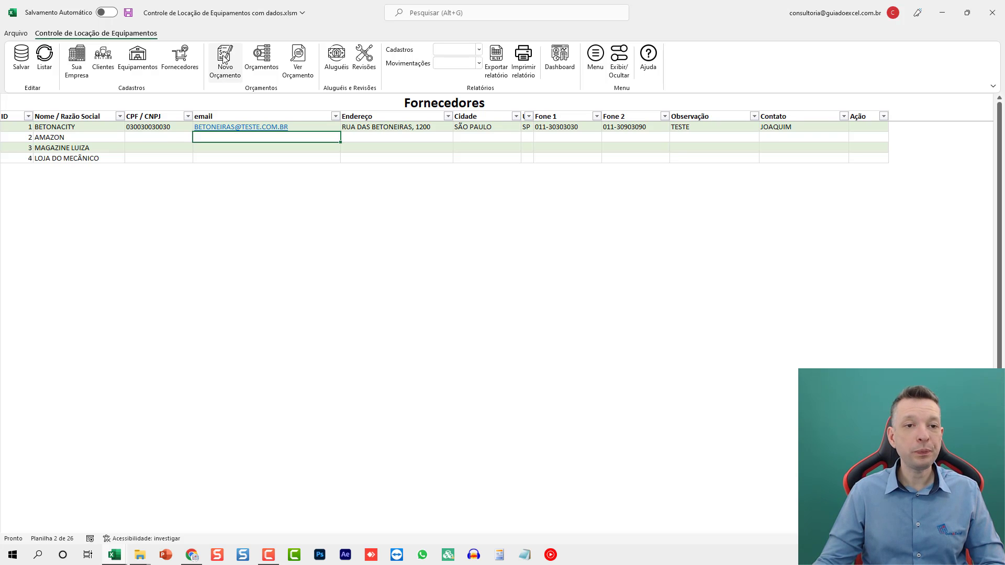
left_click(261, 58)
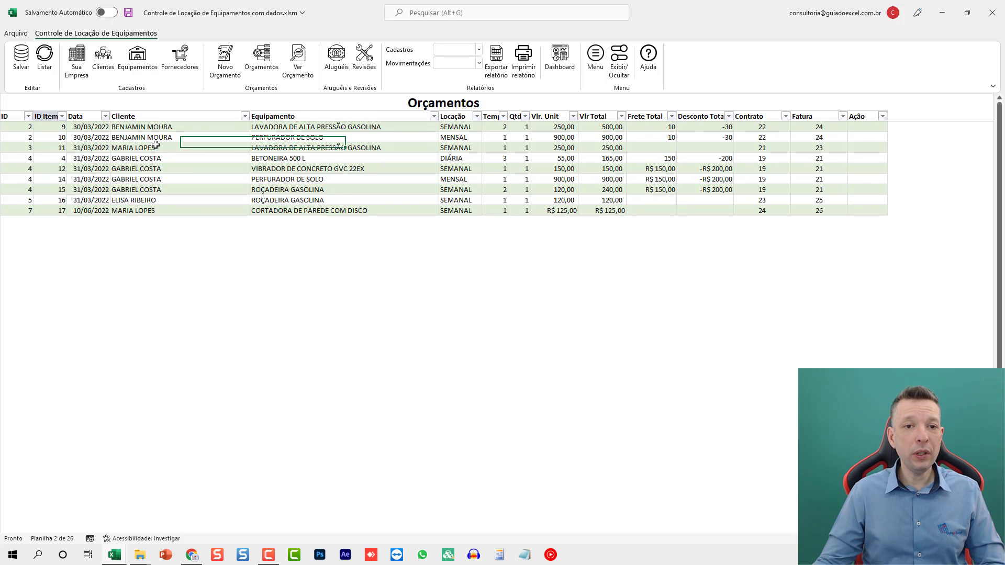
left_click(298, 57)
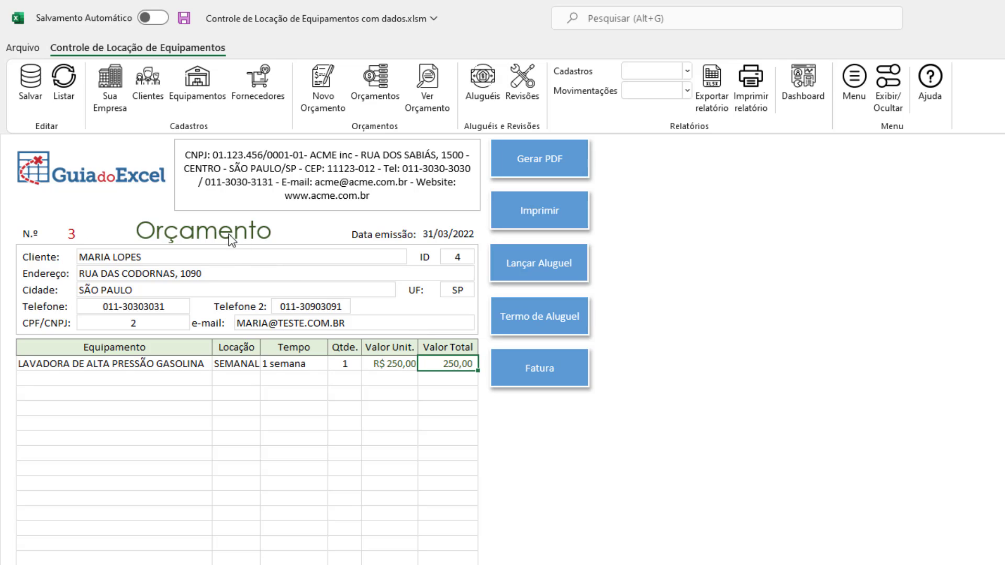
- Look through the quote form down its item rows, and open and skim its Termo de Aluguel
scroll(211, 511, "down", 4)
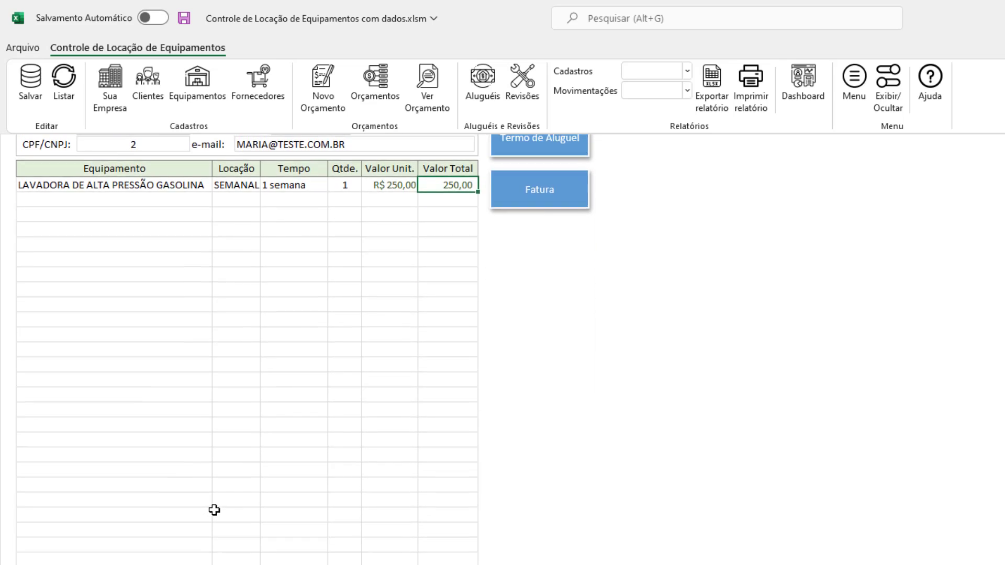
scroll(212, 510, "up", 4)
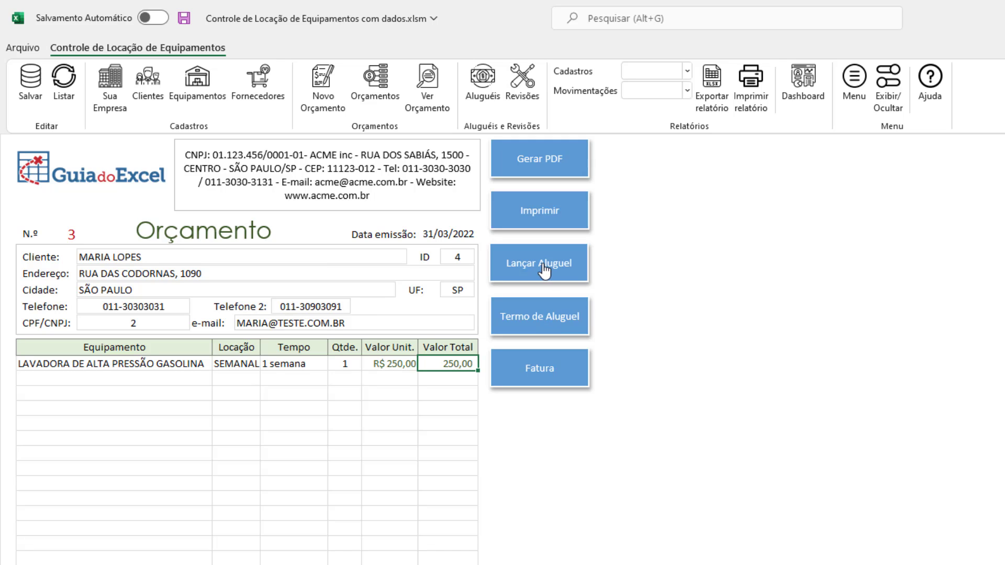
left_click(554, 316)
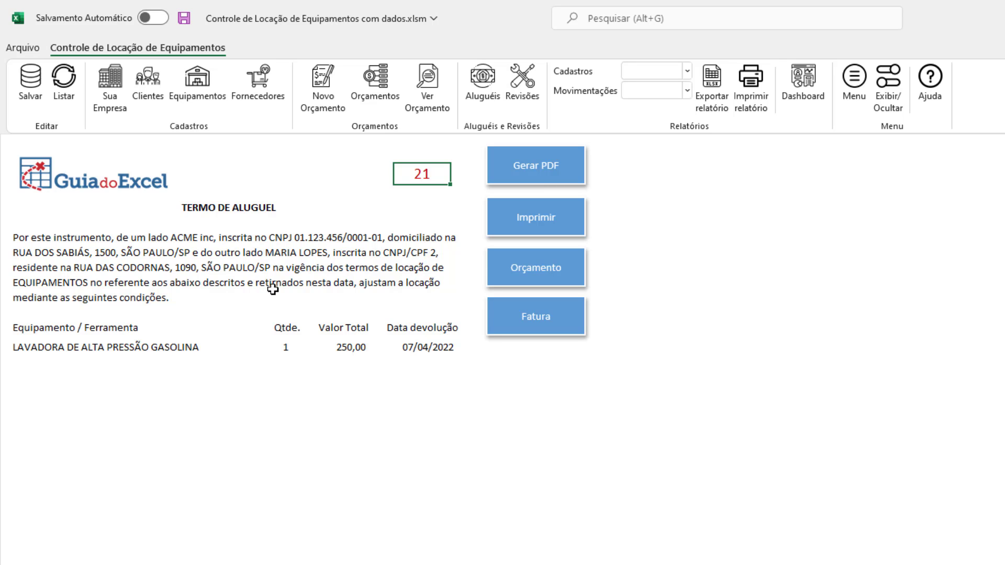
scroll(272, 289, "down", 5)
scroll(273, 289, "up", 5)
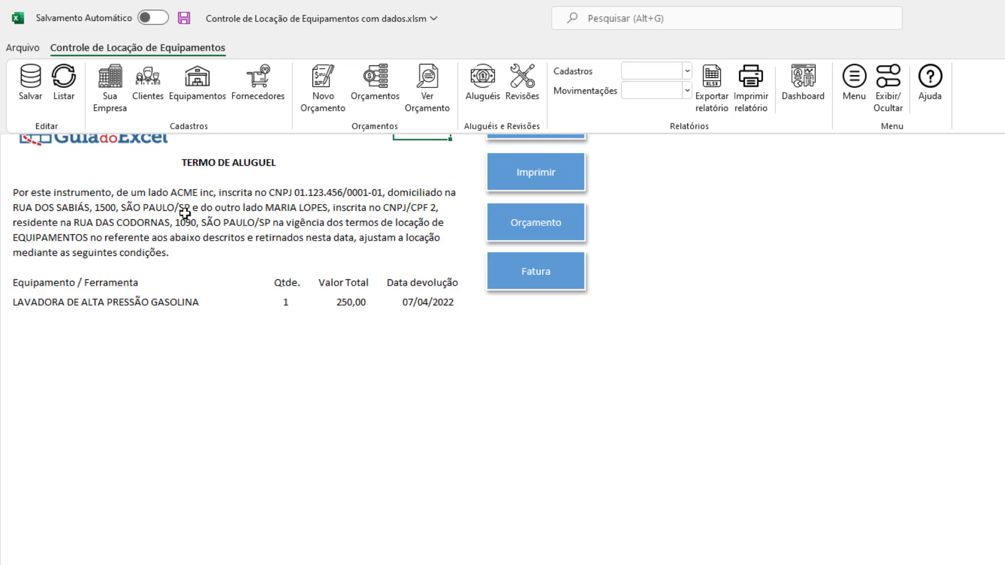
- Inspect the formula behind the opening paragraph of the Termo de Aluguel, and leave the cell without editing it
left_click(250, 260)
double_click(250, 260)
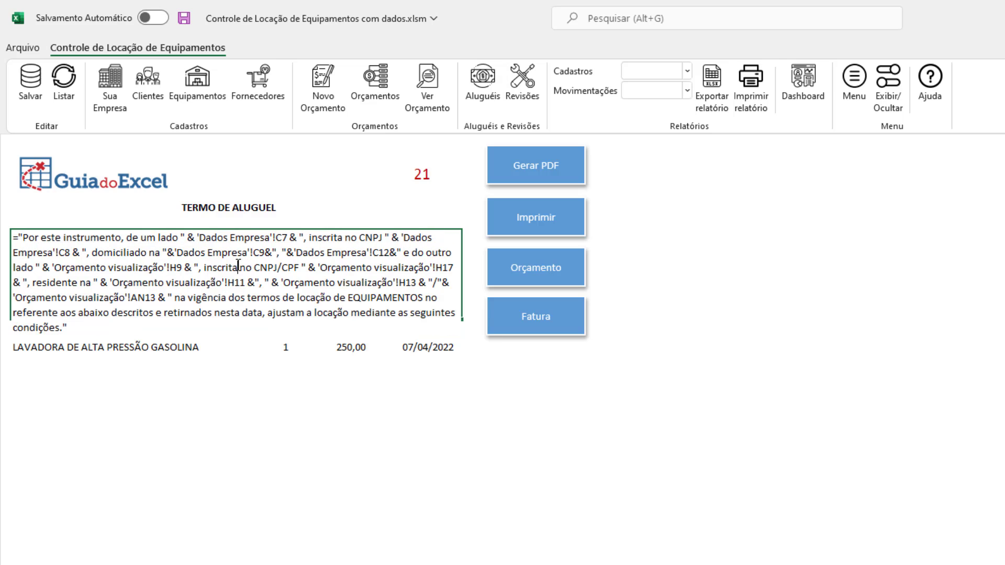
key("Escape")
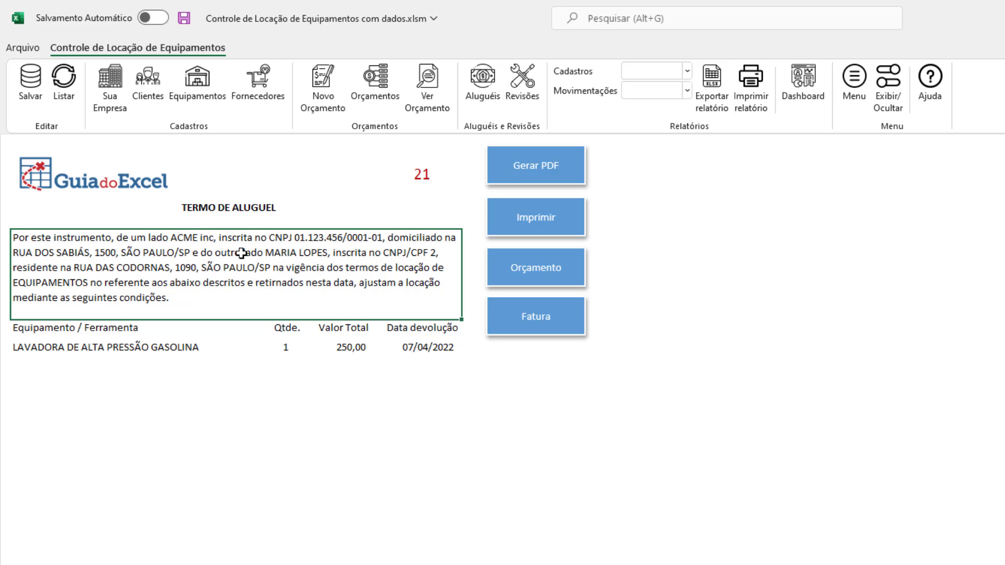
double_click(174, 248)
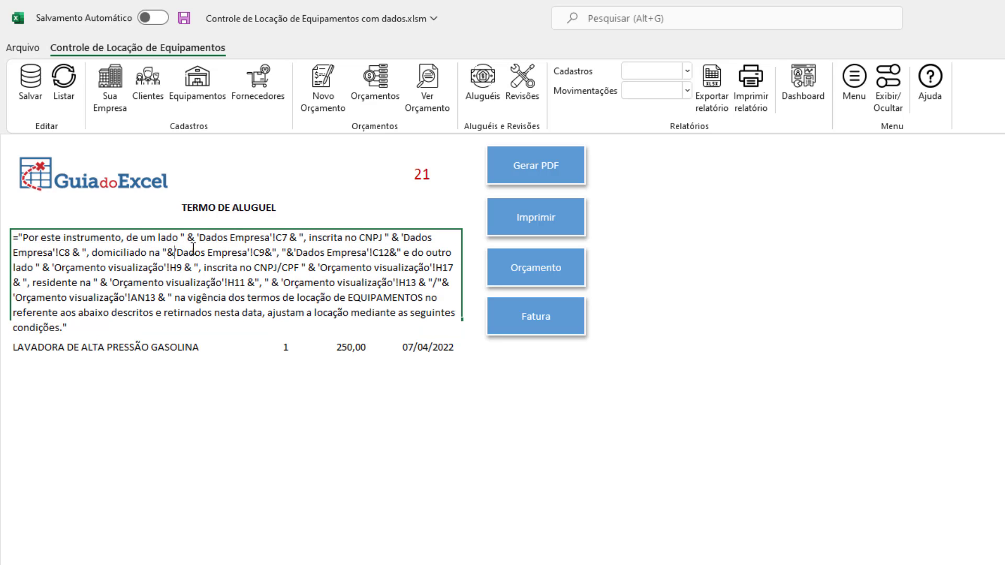
key("Escape")
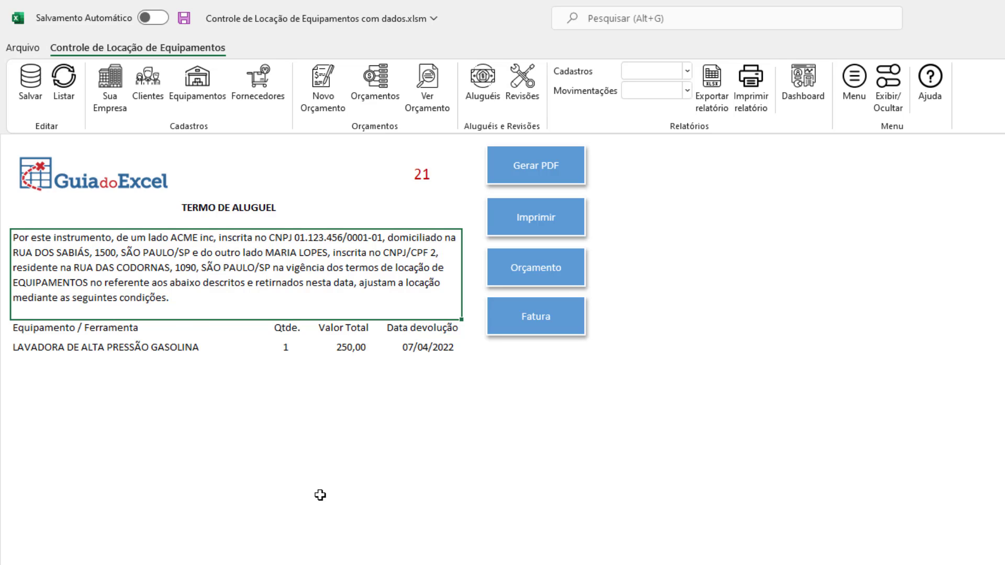
- Open the Fatura from the rental term and review it from the recipient data down to the DADOS DA LOCAÇÃO table
scroll(320, 495, "down", 4)
scroll(335, 471, "up", 4)
left_click(512, 327)
scroll(379, 277, "down", 5)
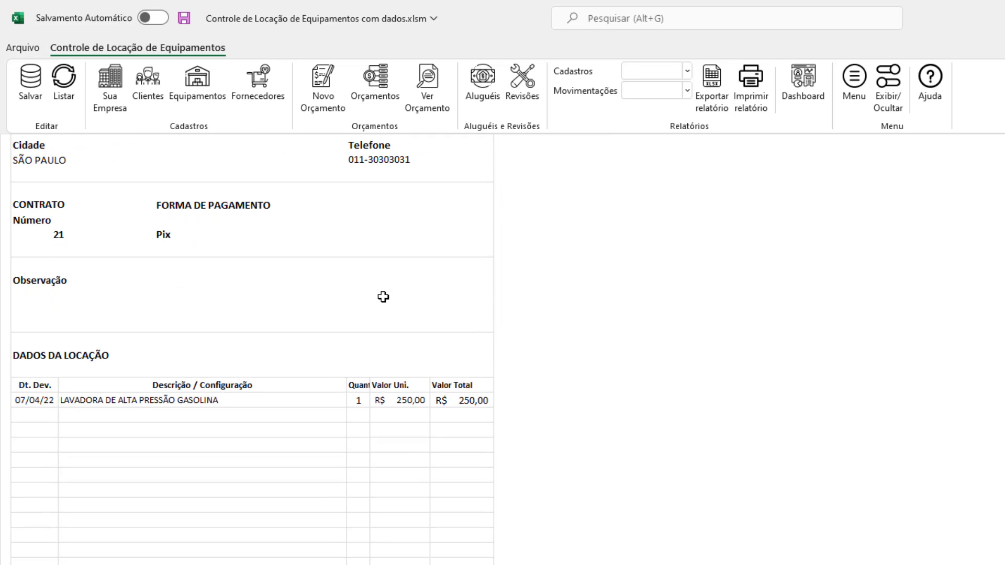
scroll(383, 297, "down", 2)
scroll(383, 298, "up", 7)
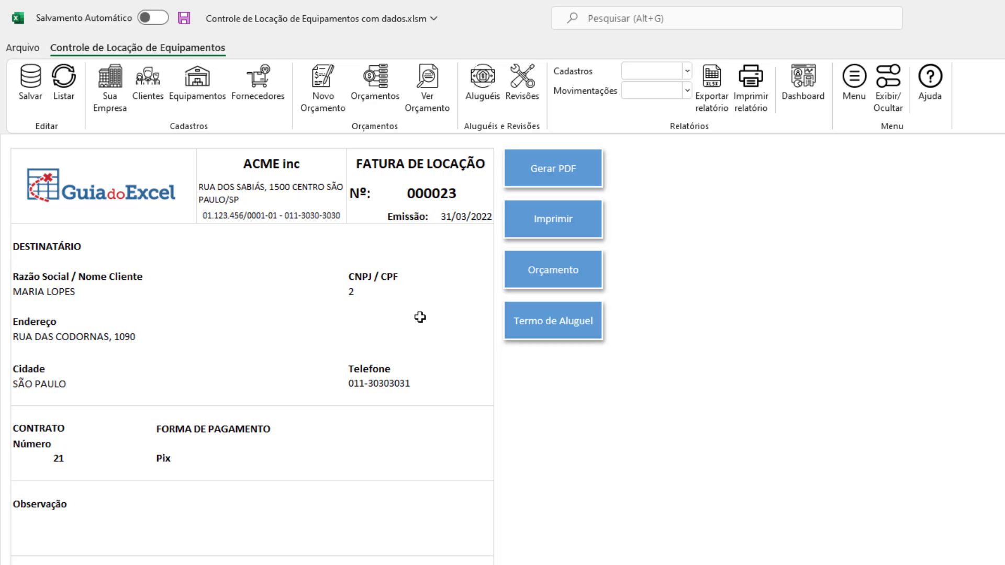
- Browse the records in the Aluguéis register, and open the Revisões register
left_click(480, 93)
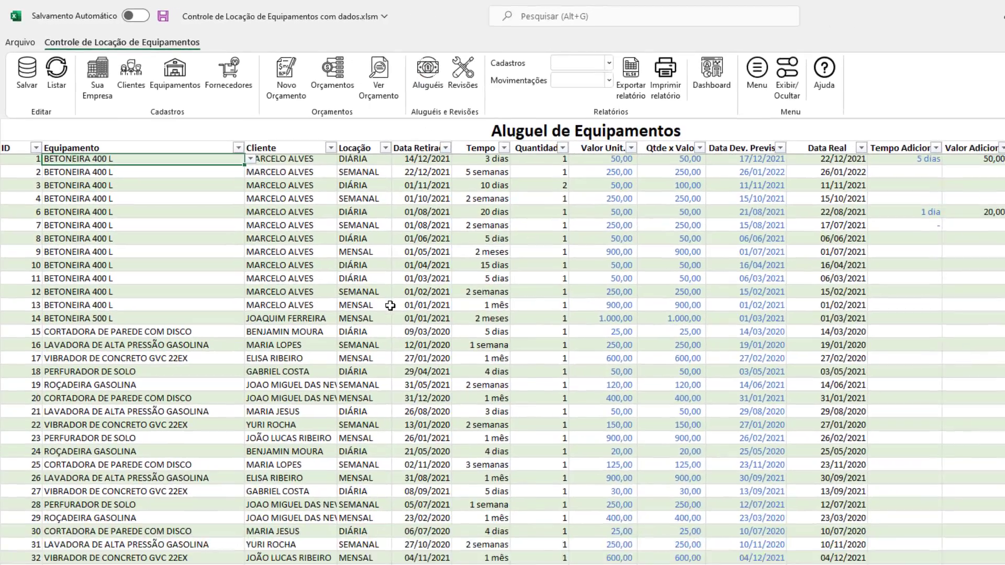
scroll(307, 243, "down", 5)
scroll(309, 239, "up", 8)
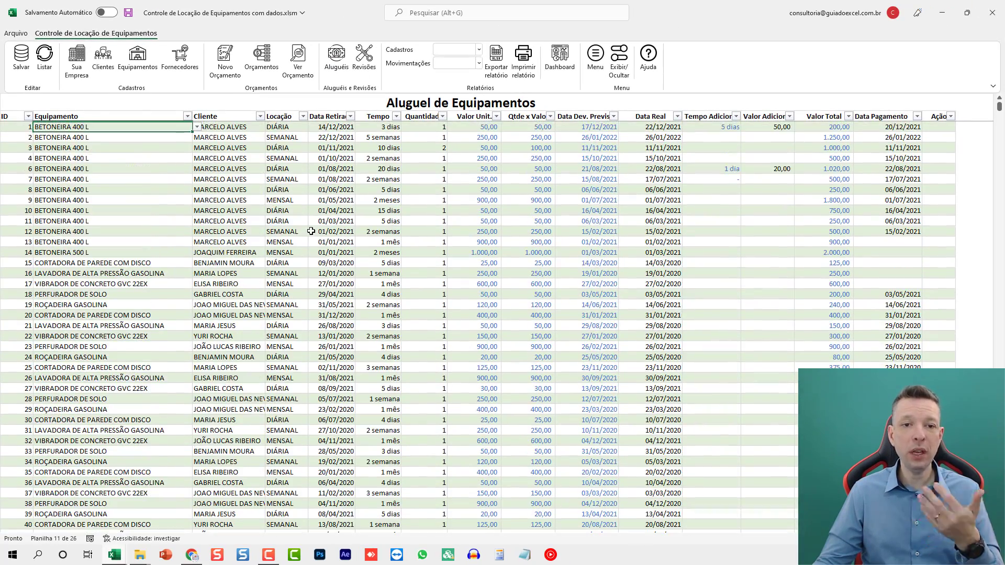
scroll(312, 226, "down", 6)
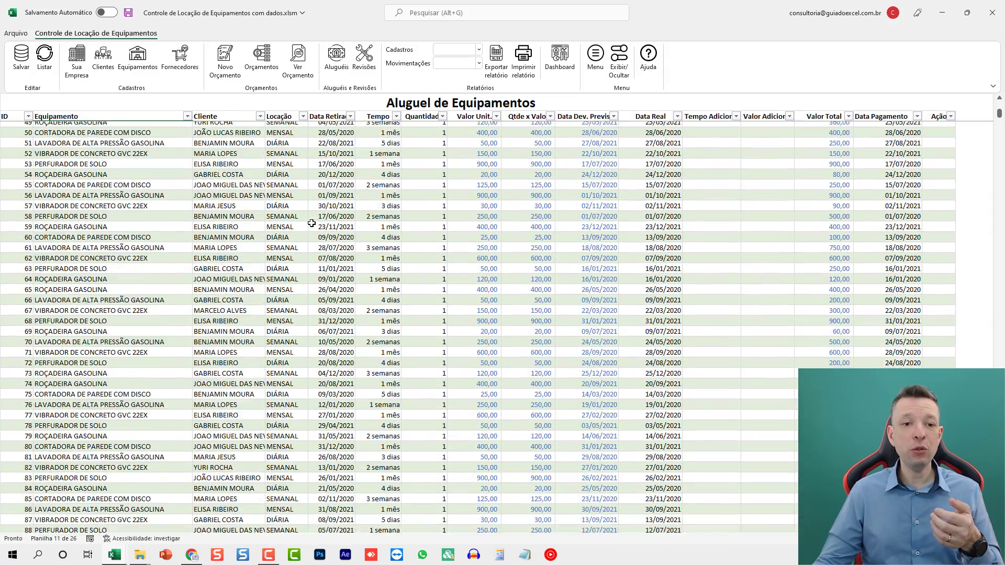
scroll(313, 215, "up", 6)
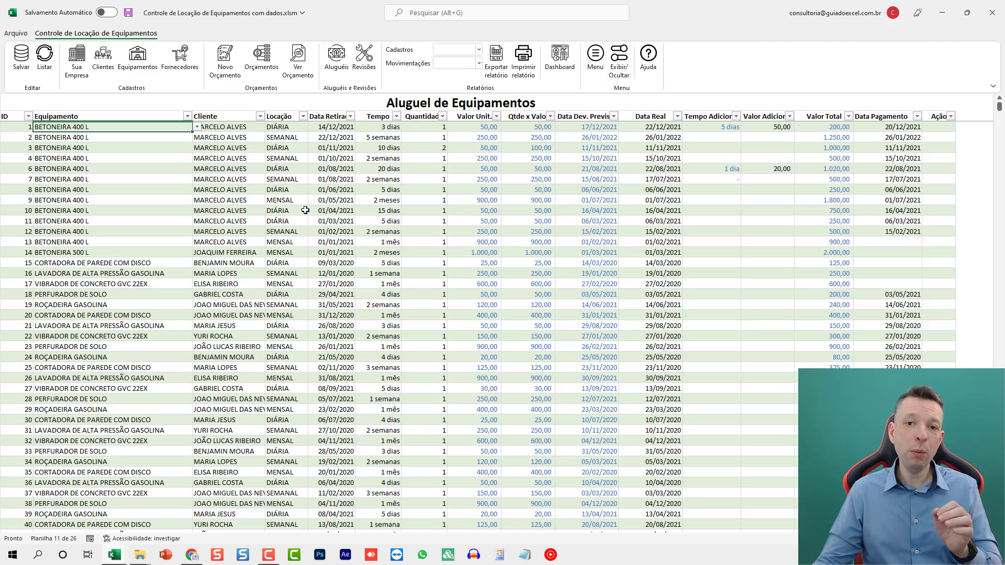
left_click(364, 58)
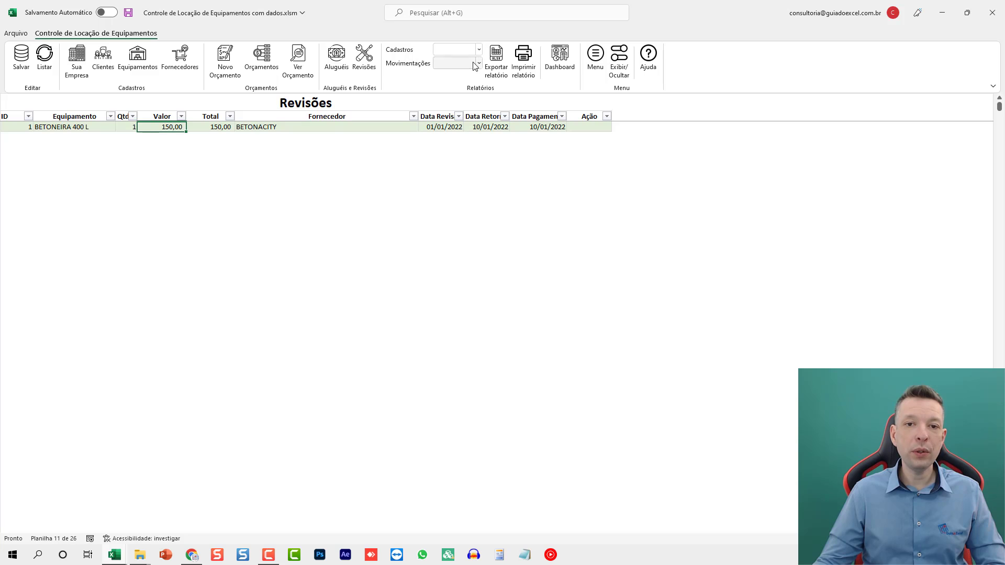
- Display the Clientes, Equipamentos and Fornecedores registration reports one after another
left_click(455, 49)
left_click(451, 63)
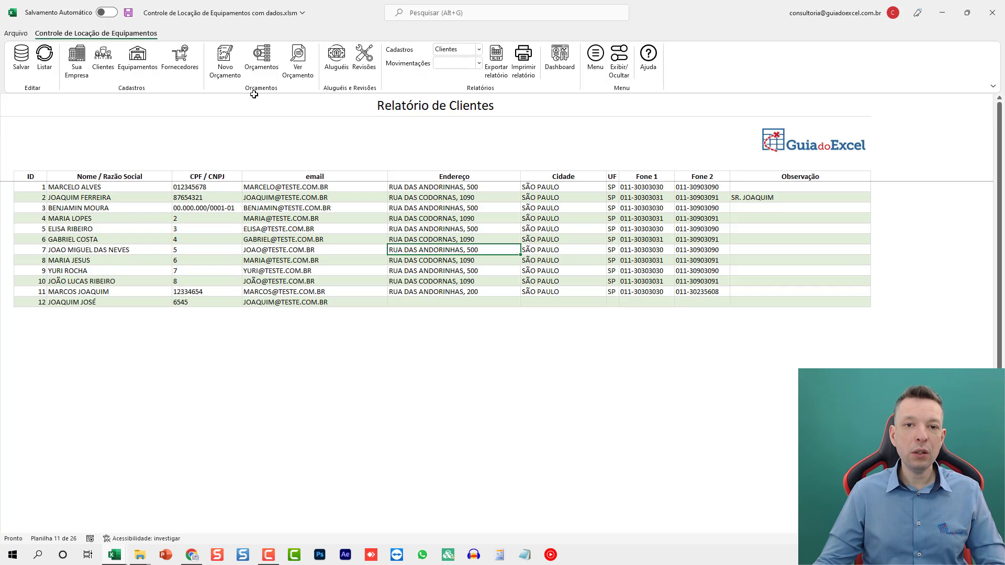
left_click(450, 50)
left_click(450, 72)
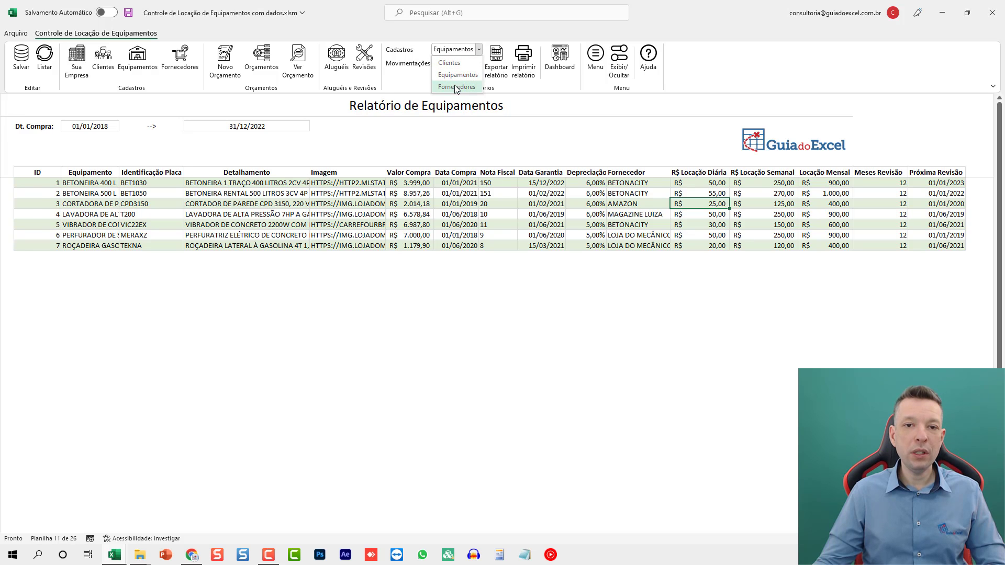
left_click(456, 87)
- Generate the Aluguéis movement report, check its rental date range, and export it to a new workbook for review
left_click(451, 63)
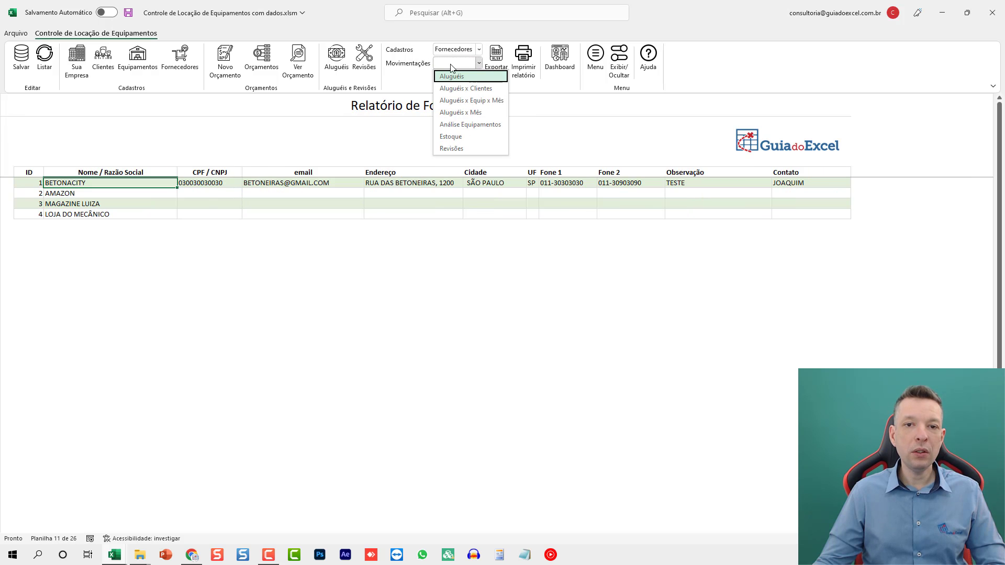
left_click(453, 76)
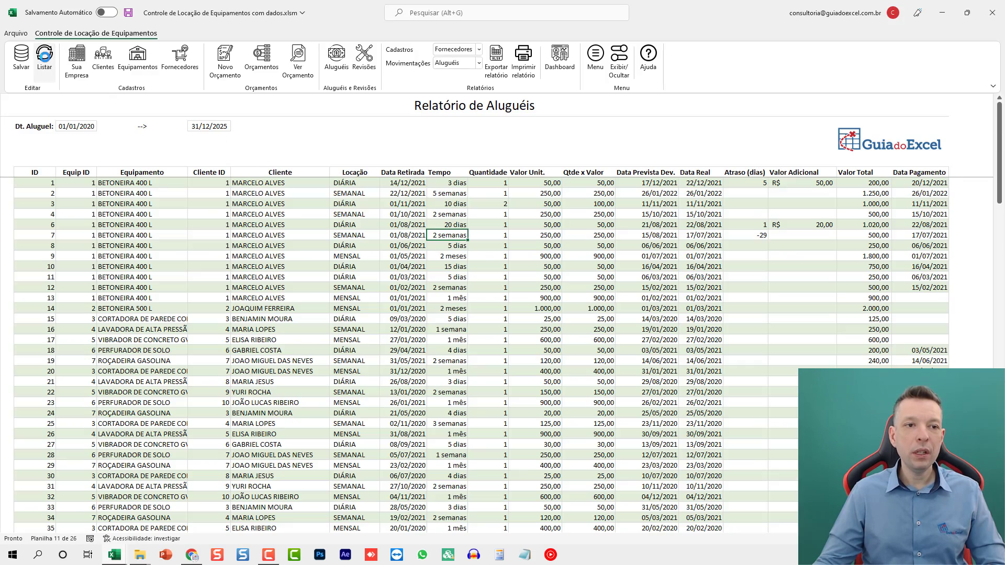
left_click(85, 128)
left_click(211, 126)
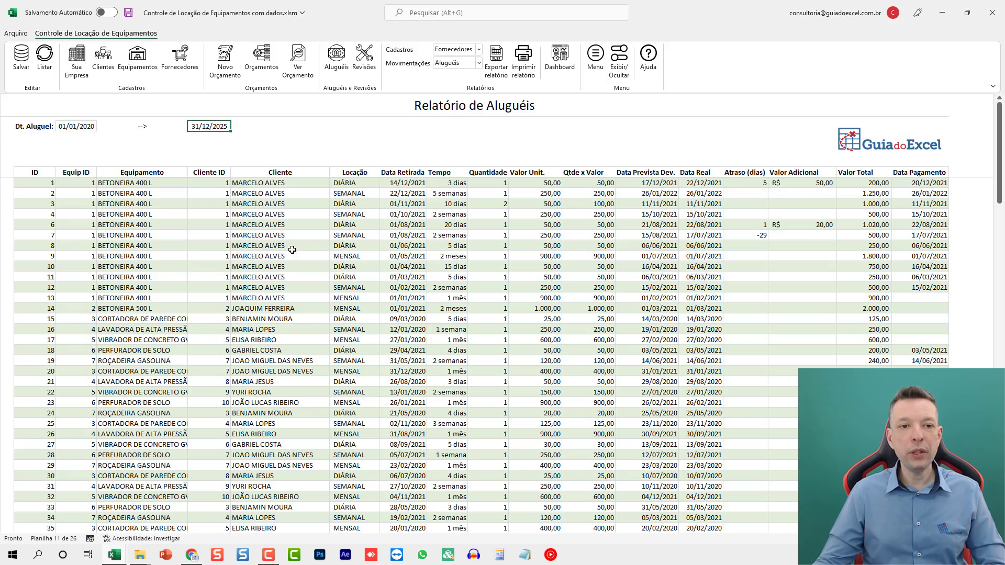
left_click(498, 63)
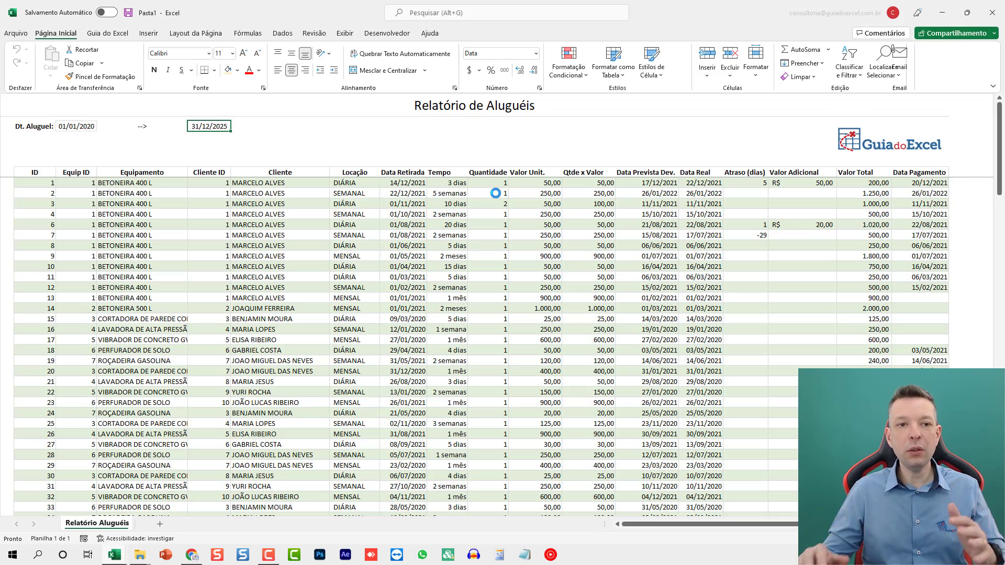
left_click(449, 256)
scroll(361, 150, "down", 6)
scroll(314, 261, "up", 6)
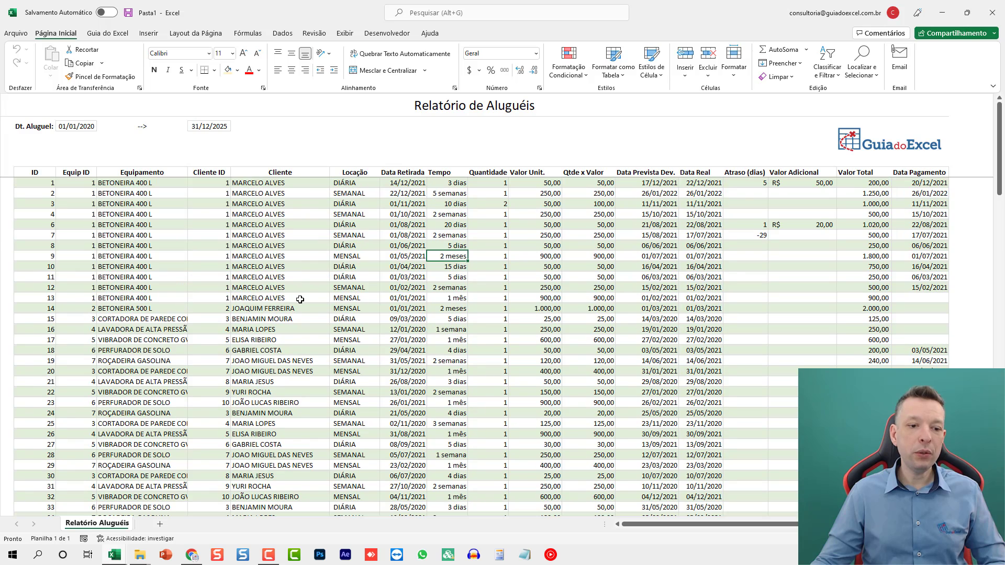
- Add a sheet to the exported workbook and create a pivot table in its cell A1 from the full Relatório Aluguéis table
left_click(159, 524)
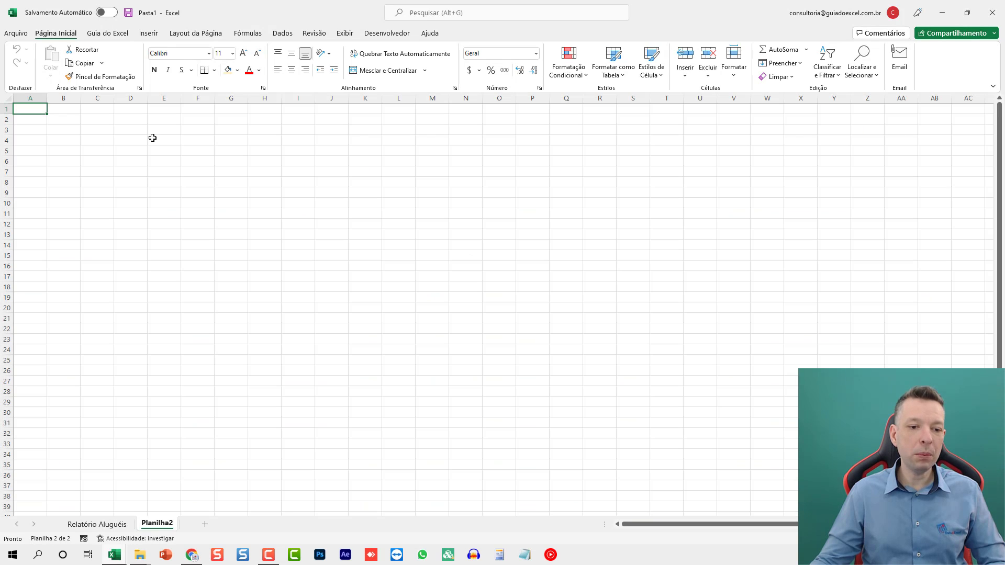
left_click(149, 33)
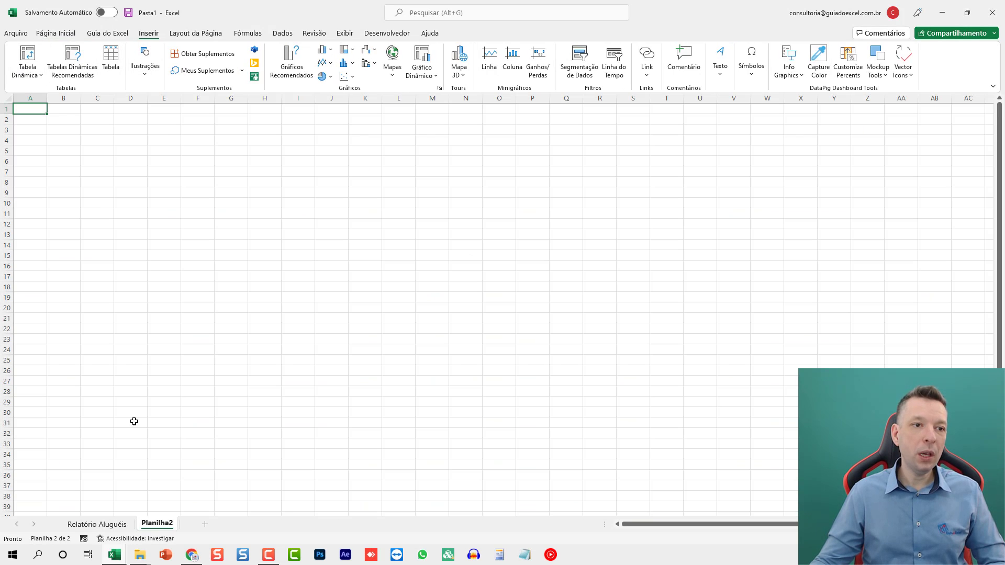
left_click(27, 57)
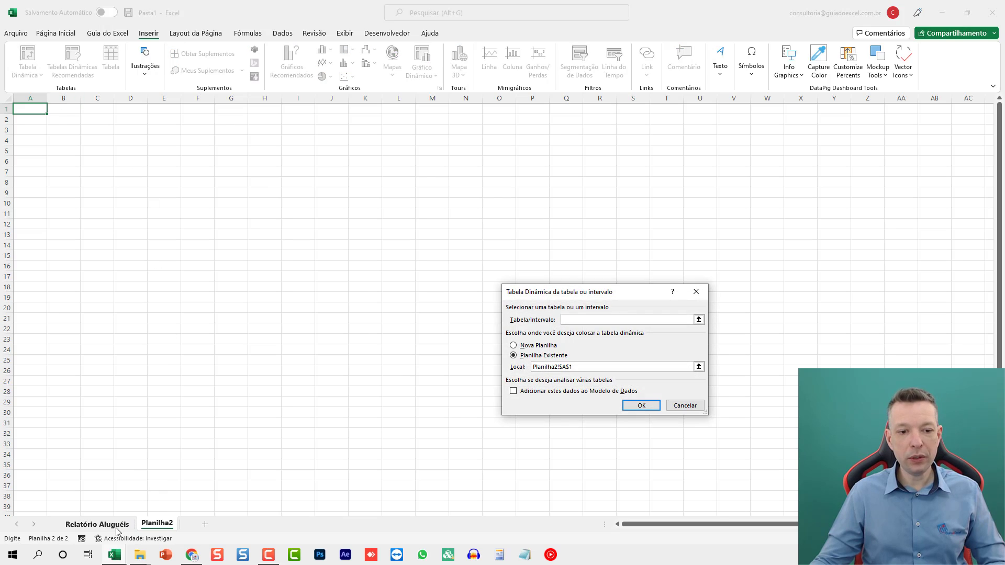
left_click(97, 524)
key("ctrl+shift+Right")
key("ctrl+shift+Down")
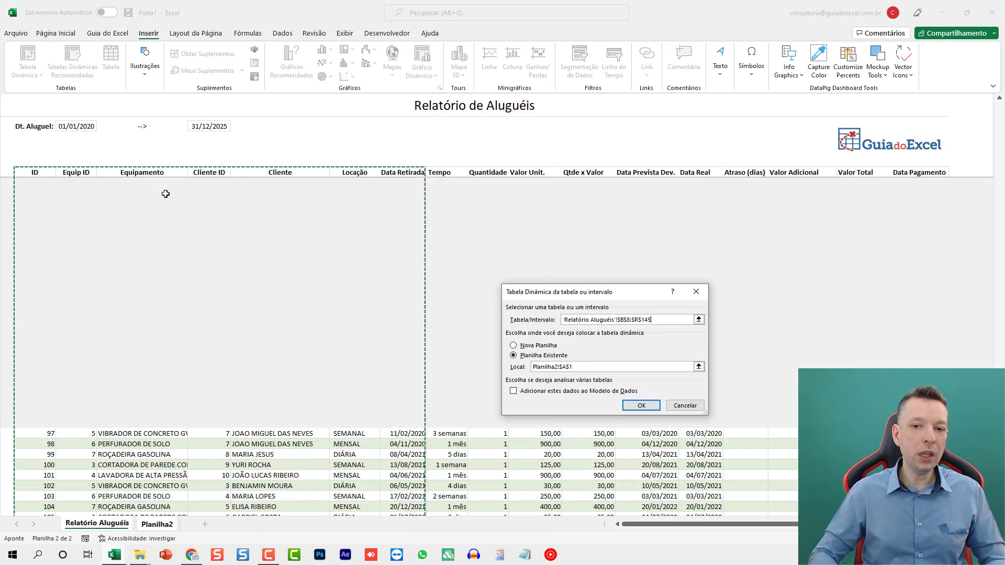
key("Return")
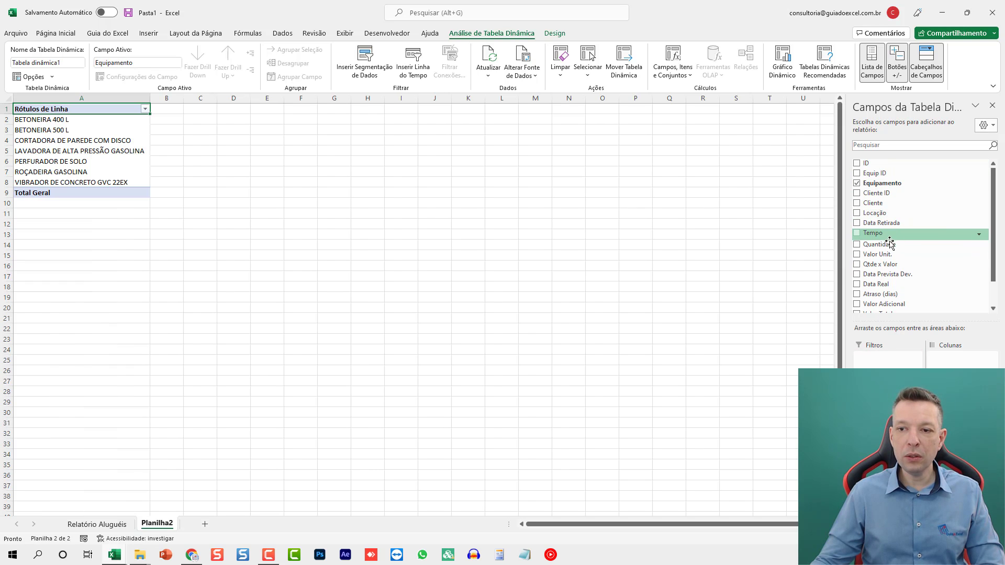
- Set up the pivot table to sum Valor Total by Equipamento, broken down by Data Retirada in the rows
scroll(904, 278, "down", 1)
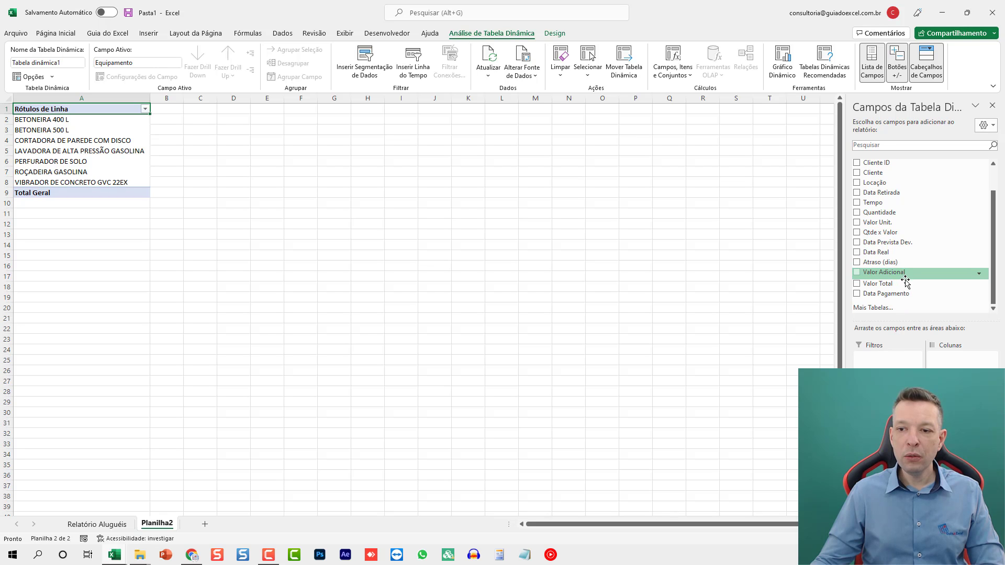
left_click(905, 283)
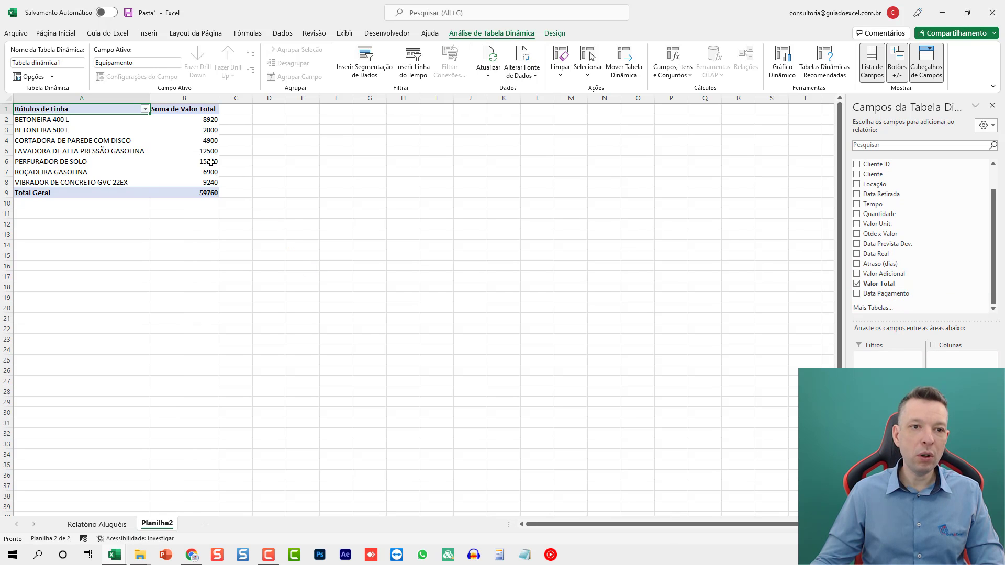
scroll(921, 225, "up", 1)
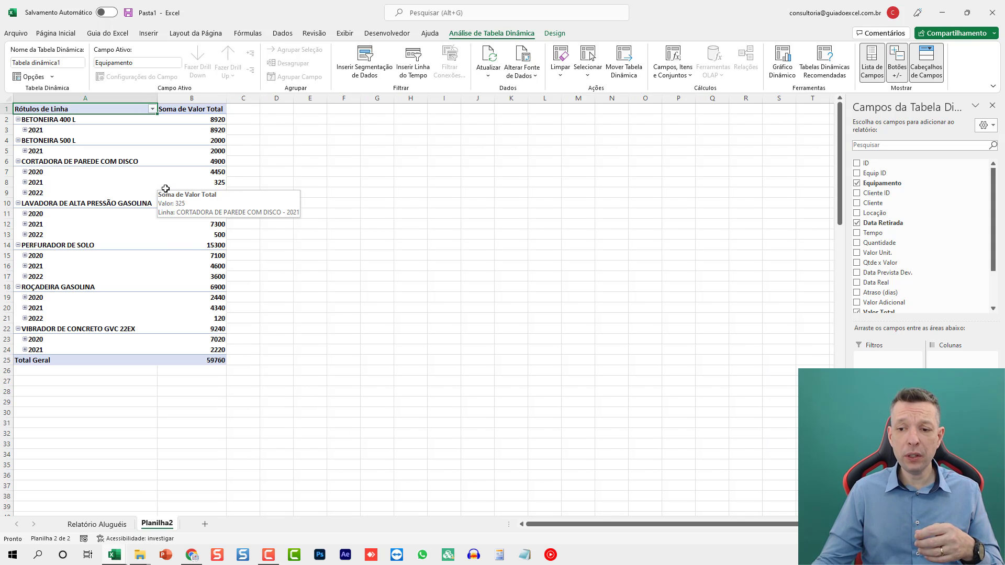
- Remove the year level from the pivot rows so they group by quarter, and expand Trim1 under BETONEIRA 400 L into months
left_click(888, 479)
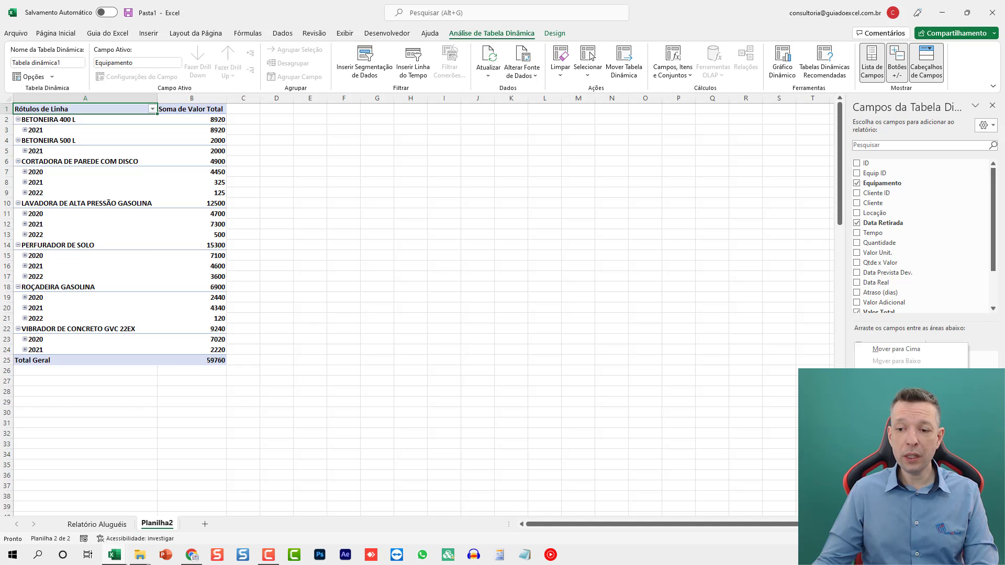
left_click(893, 449)
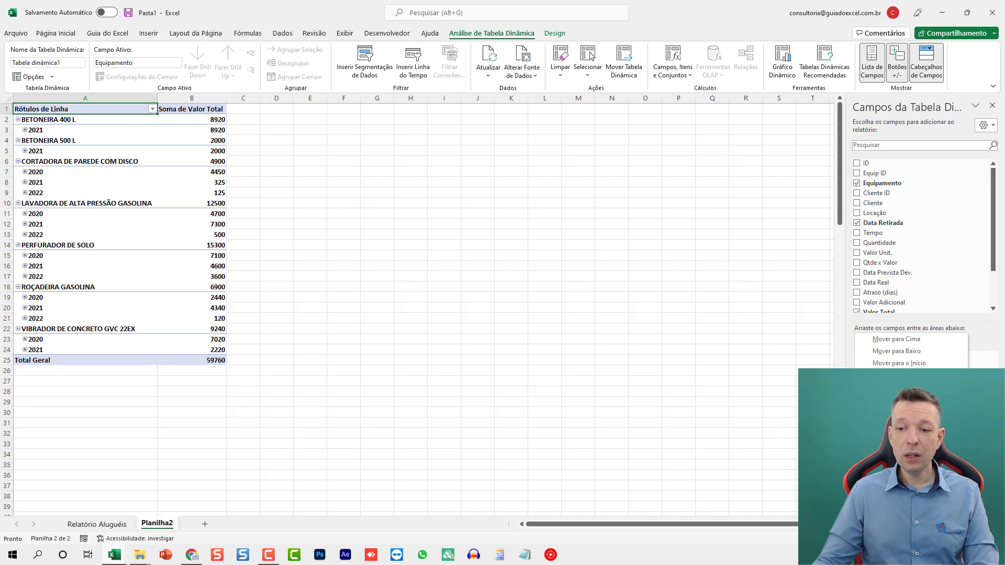
left_click(888, 462)
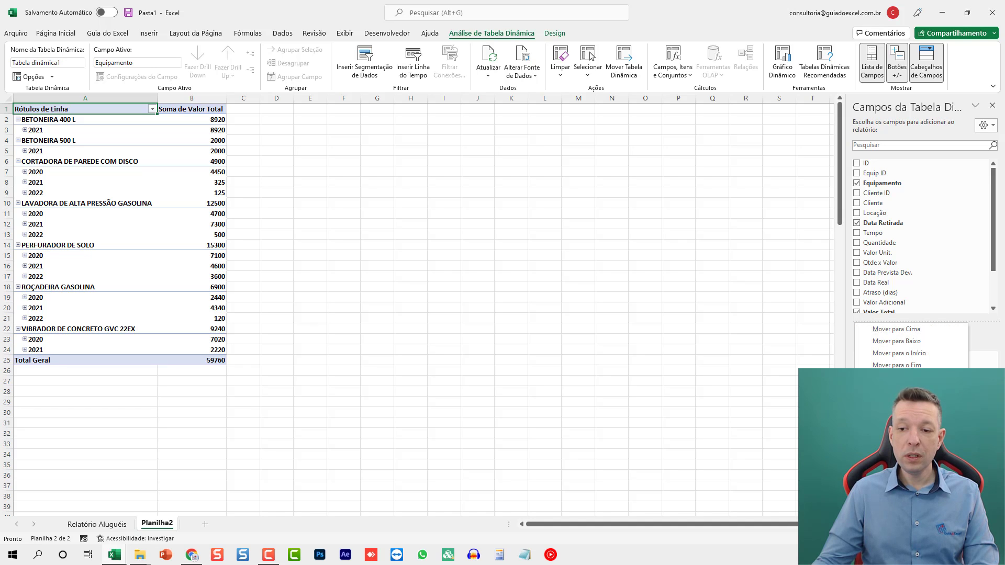
left_click(893, 443)
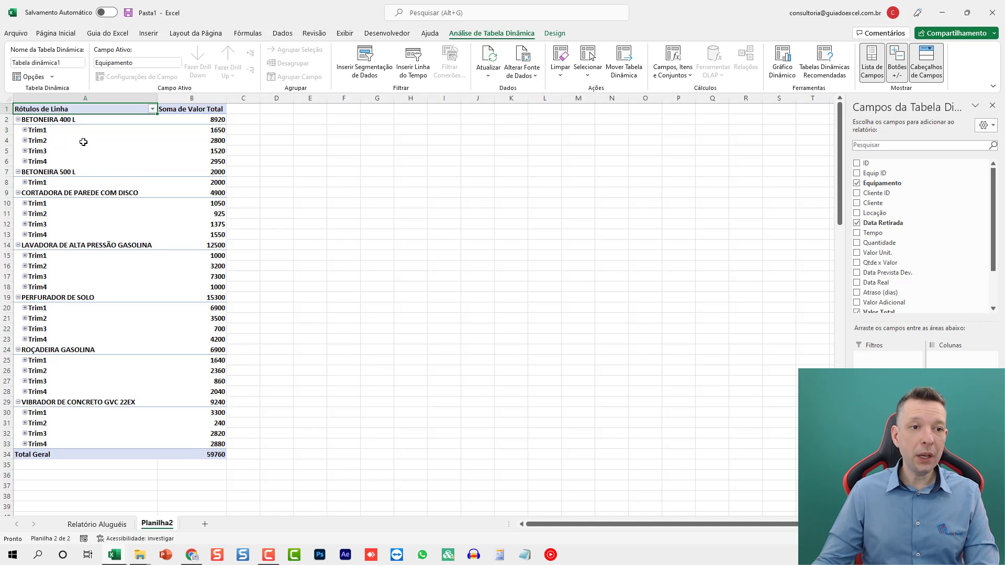
left_click(25, 130)
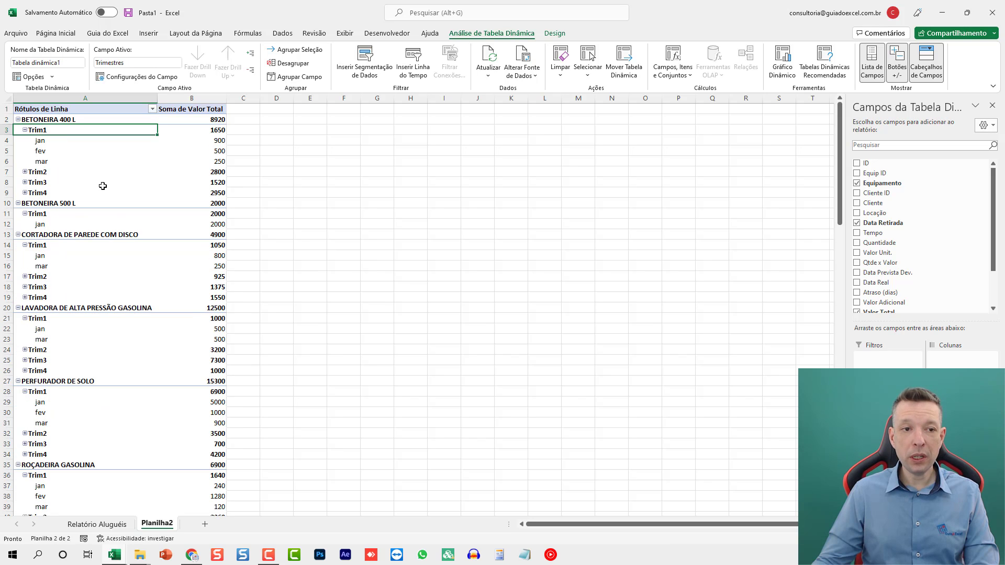
- Ungroup the Data Retirada dates in the pivot table rows and regroup them by Meses only
right_click(83, 130)
left_click(102, 282)
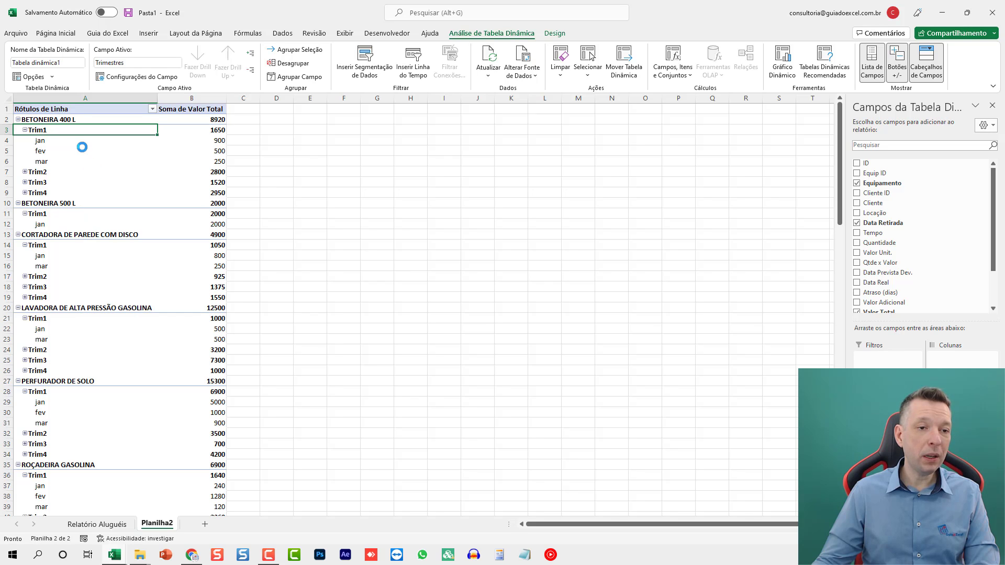
right_click(94, 151)
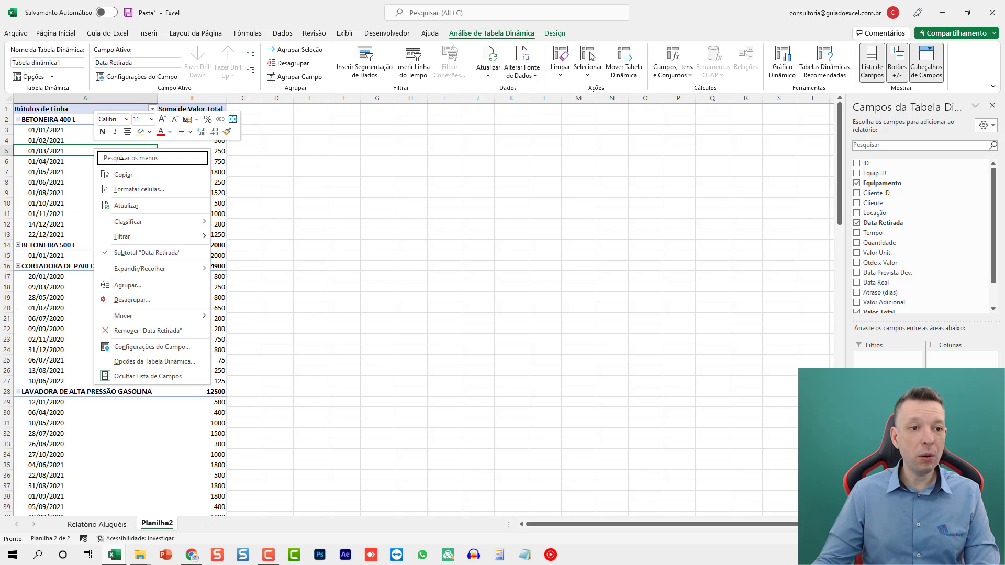
left_click(125, 285)
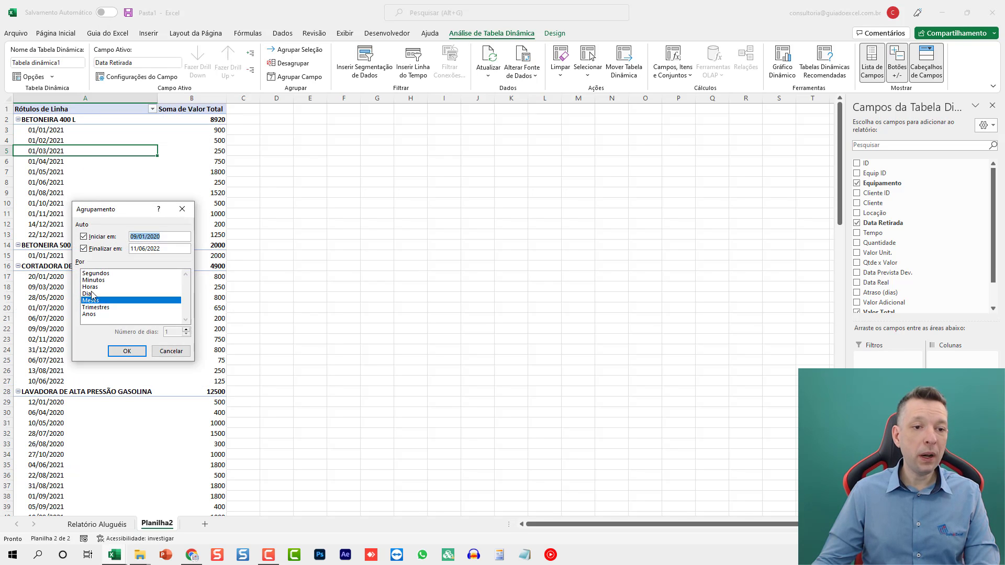
left_click(125, 351)
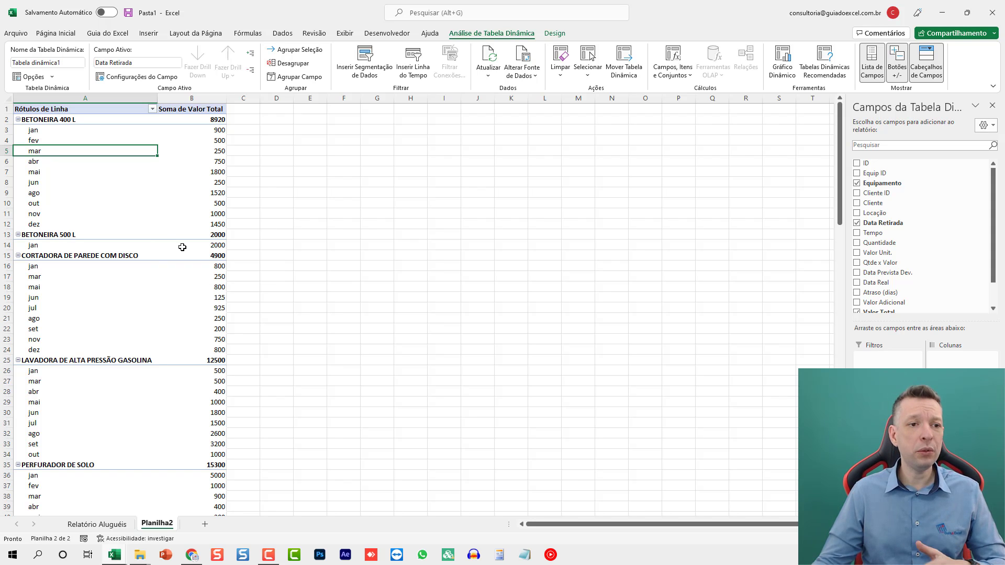
- Close the exported workbook and return to the rental control workbook
left_click(992, 13)
left_click(528, 338)
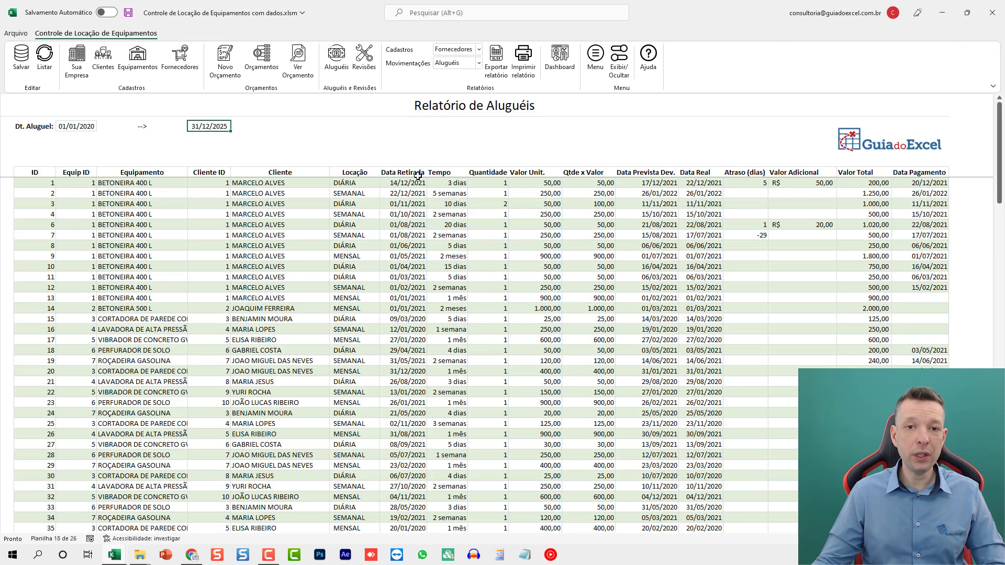
- Display the Aluguéis x Clientes movement report, followed by the Aluguéis x Equip x Mês report
left_click(445, 64)
left_click(451, 88)
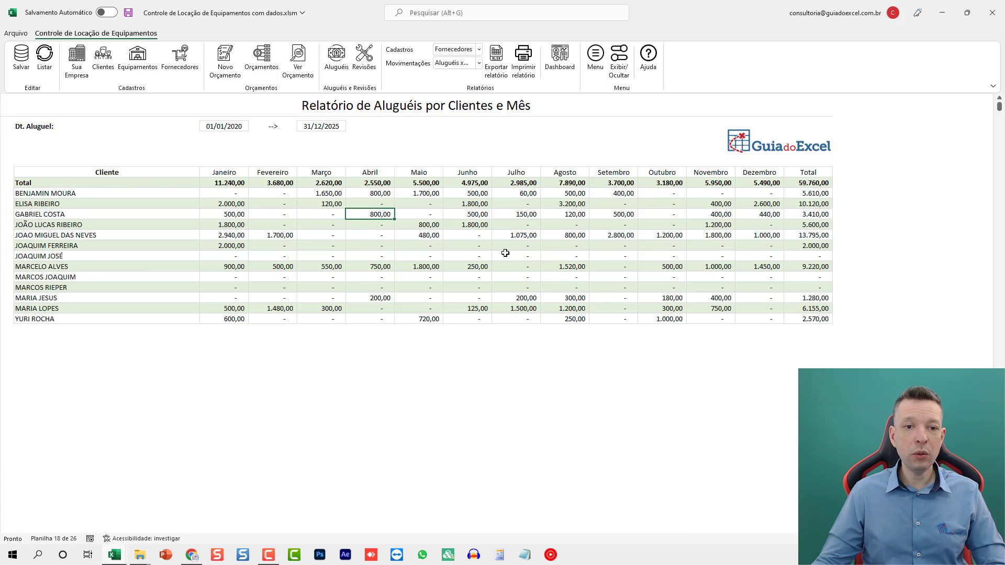
left_click(454, 64)
left_click(455, 103)
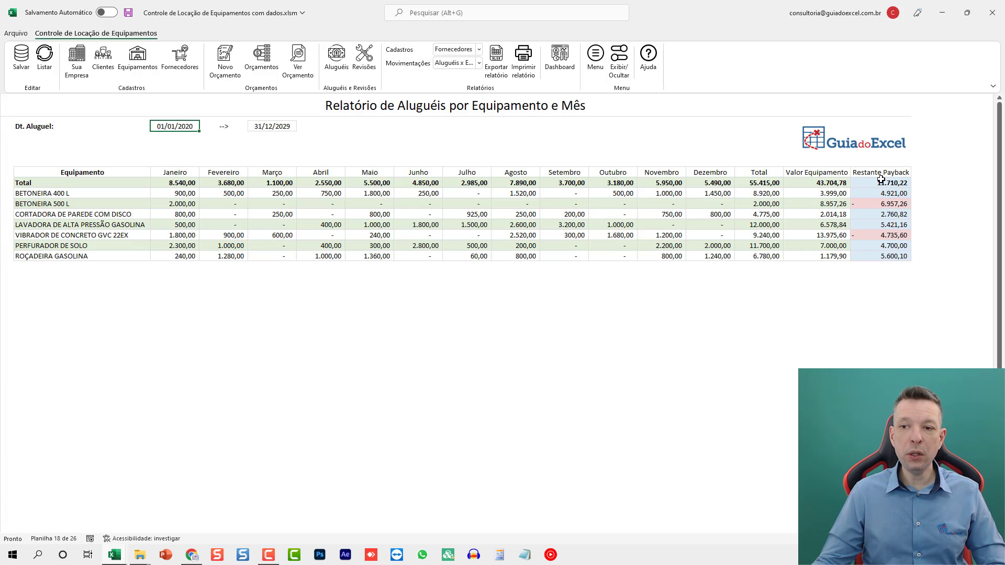
- Display the Aluguéis x Mês report and review its Qtde., Valor and Ticket Médio columns
left_click(453, 64)
left_click(460, 118)
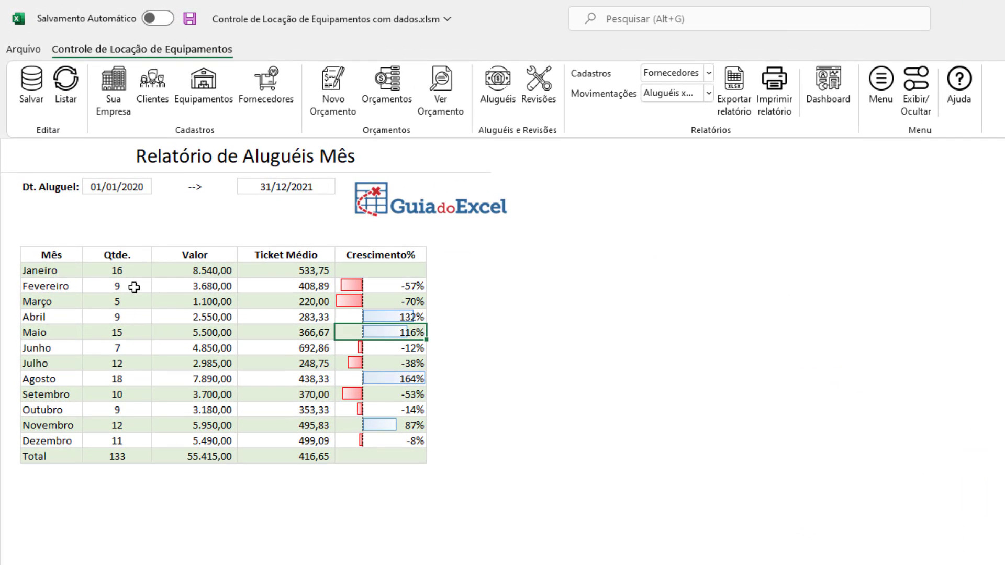
left_click_drag(124, 270, 120, 394)
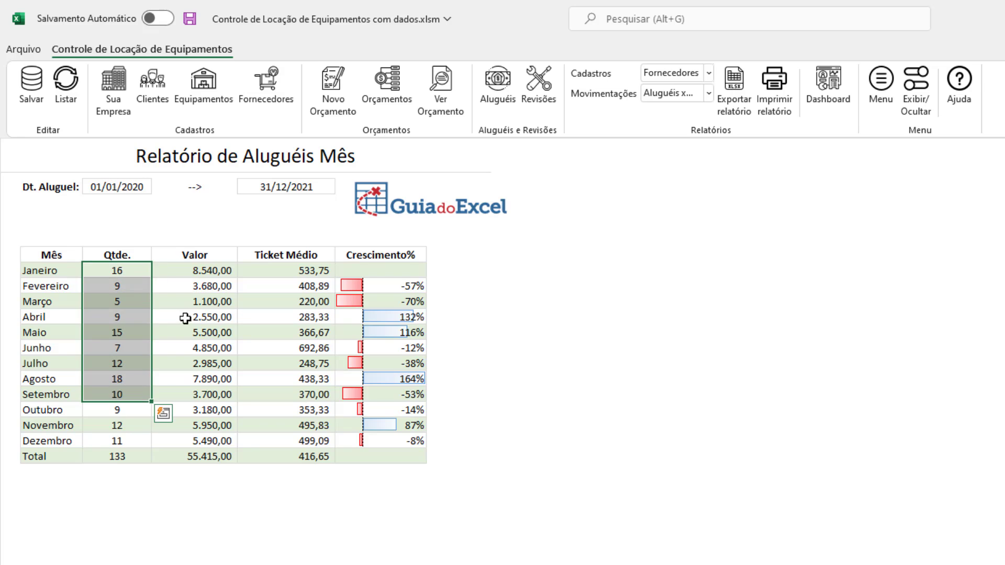
left_click_drag(201, 271, 202, 350)
left_click_drag(290, 285, 292, 427)
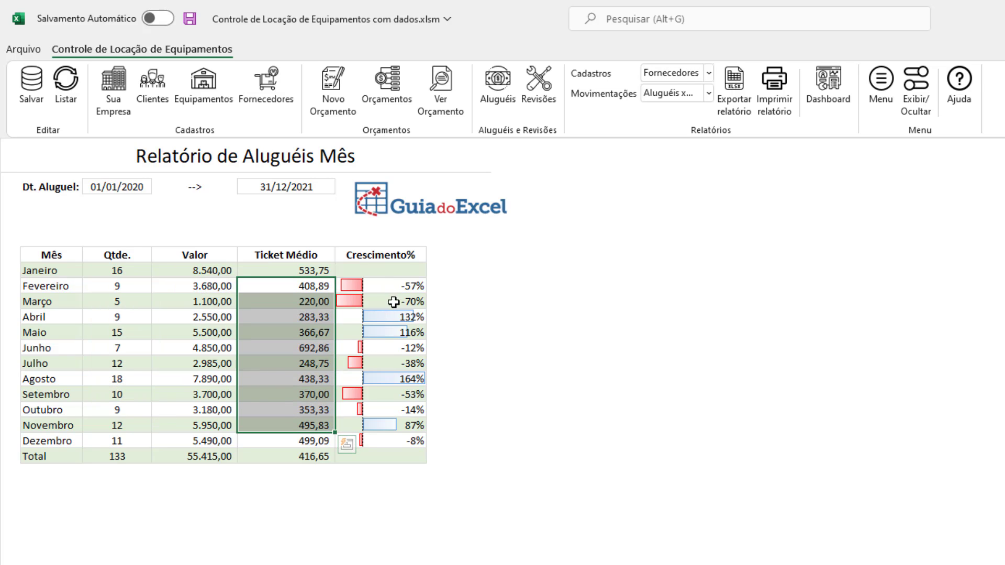
- Display the Análise Equipamentos report and review its columns from Preço Compra through rentals and revisions to Payback com Revisões
left_click(708, 93)
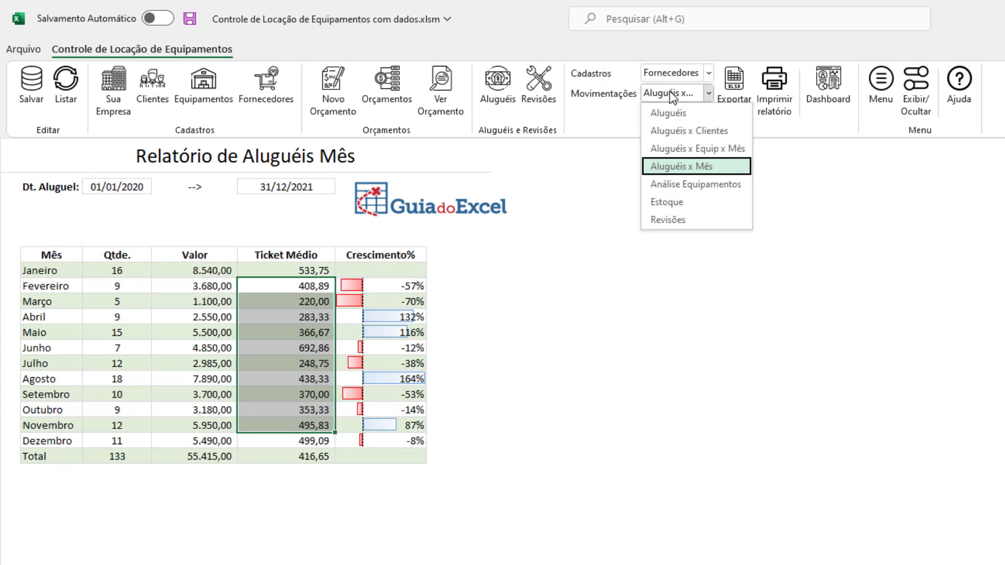
left_click(677, 185)
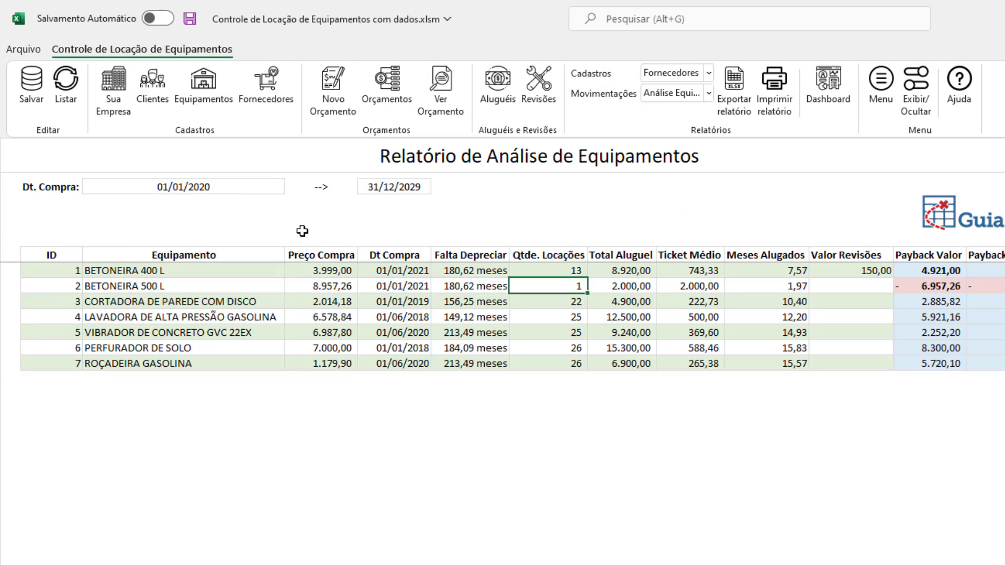
left_click(321, 301)
left_click(404, 287)
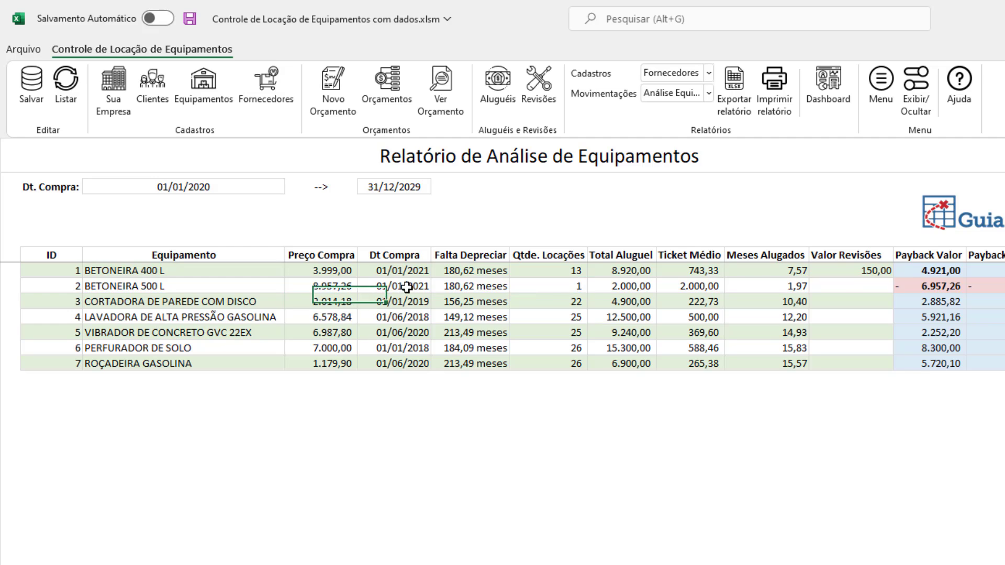
left_click(475, 284)
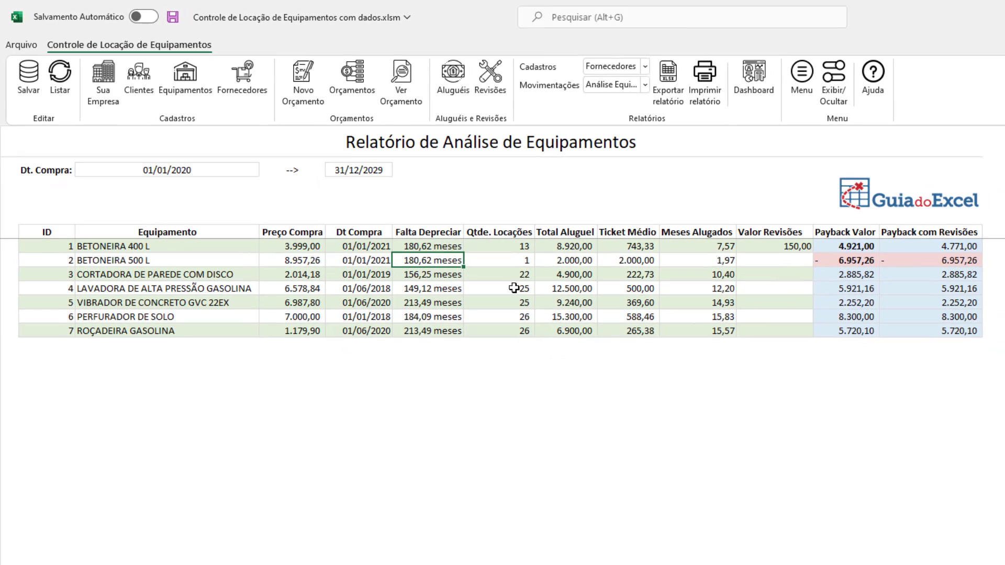
left_click(520, 260)
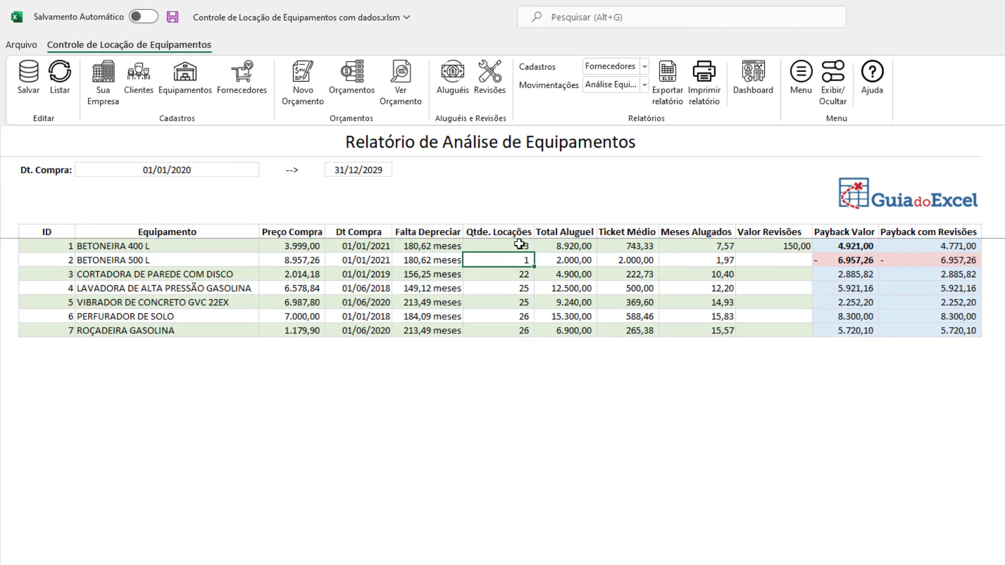
left_click(576, 262)
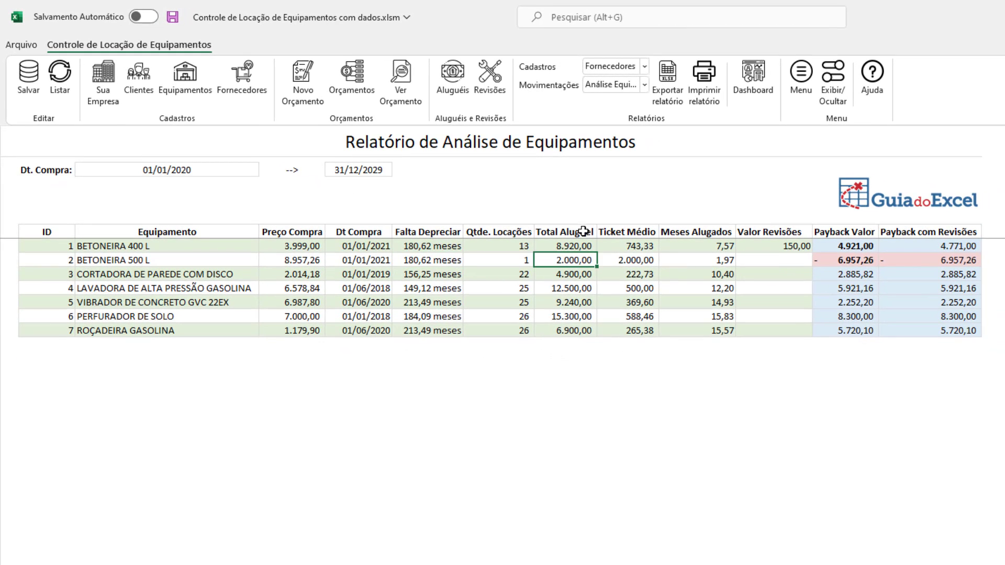
left_click(635, 249)
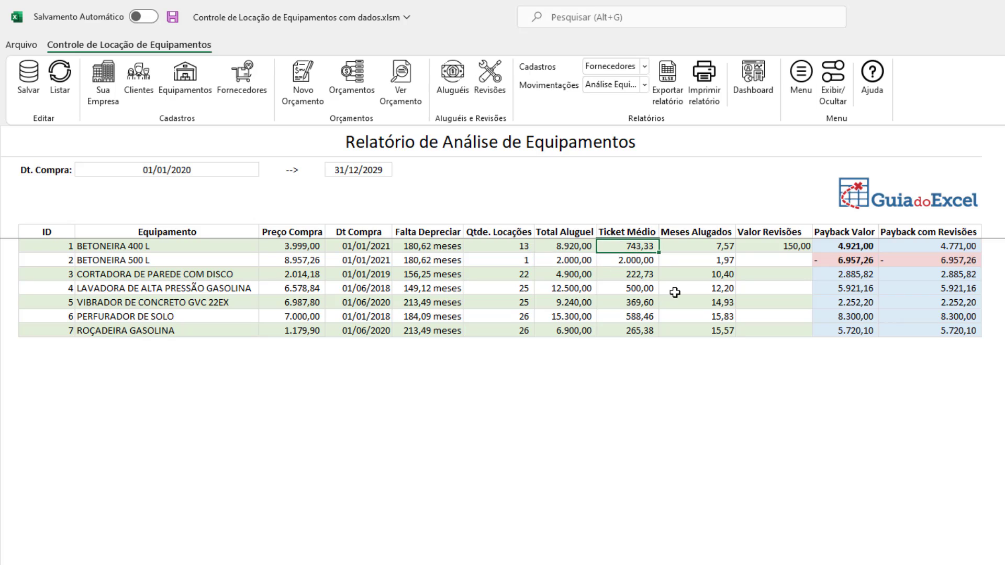
left_click(720, 248)
left_click(796, 248)
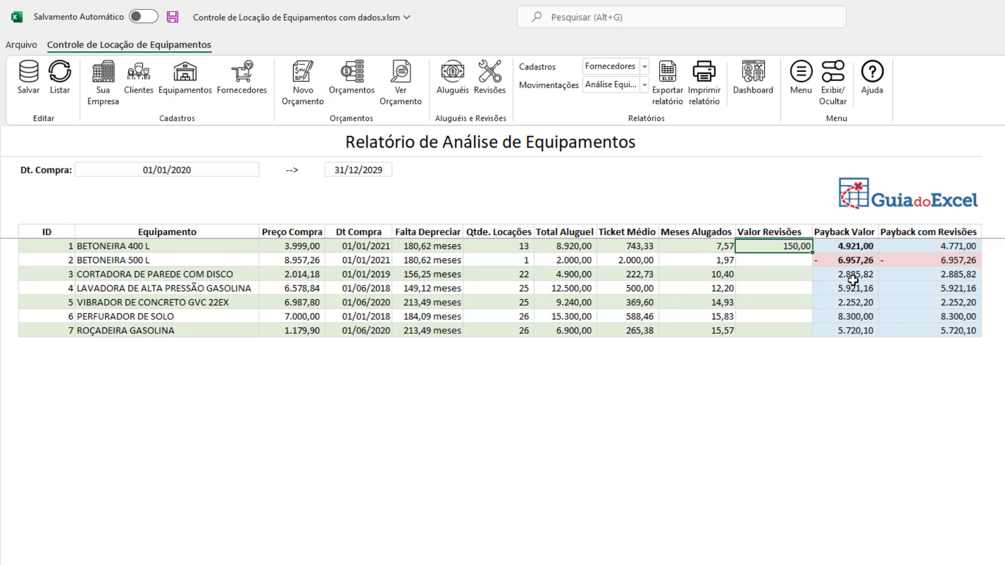
left_click(854, 250)
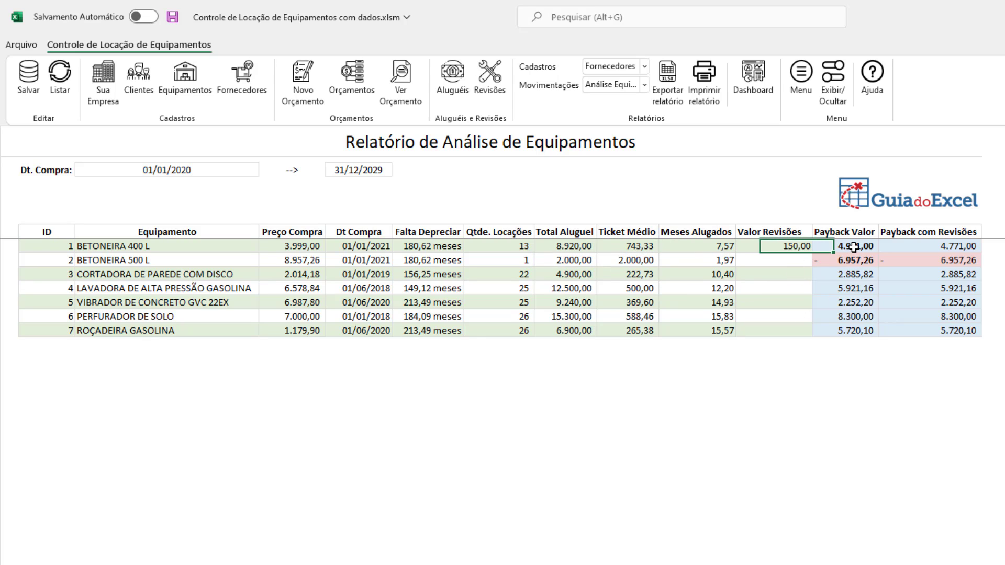
left_click(920, 247)
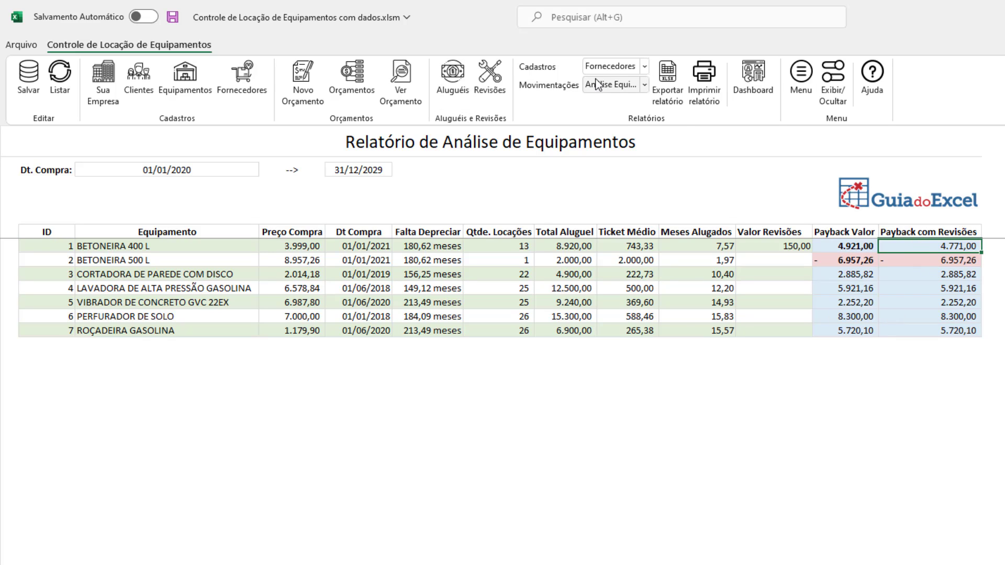
- Display the Estoque report and check the Quantidade, Alugados and Disponíveis figures, especially for PERFURADOR DE SOLO
left_click(644, 84)
left_click(617, 185)
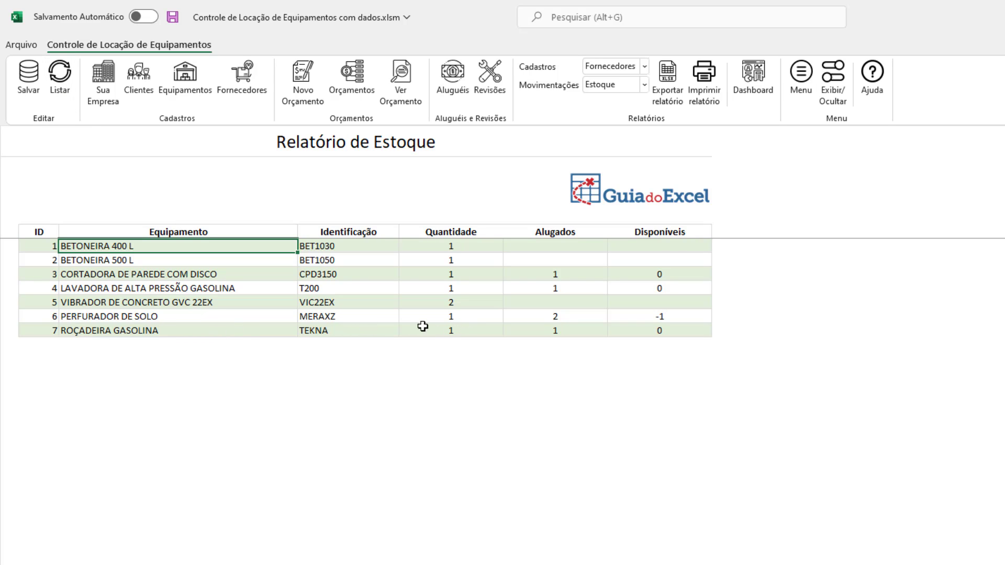
left_click(558, 316)
left_click_drag(655, 314, 337, 313)
left_click(458, 261)
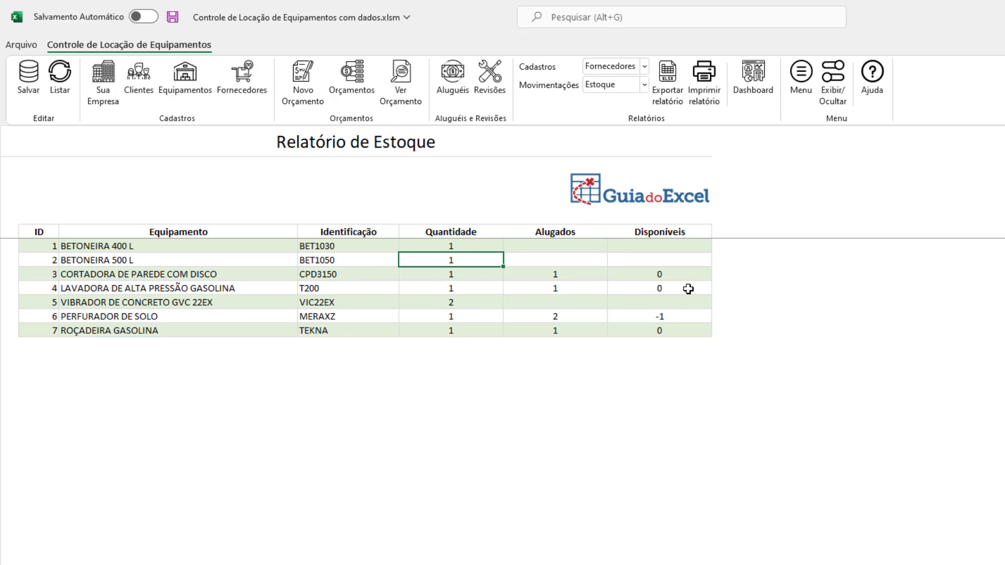
- Display the Revisões report and refresh its listing for the existing revision date range
left_click(607, 83)
left_click(619, 203)
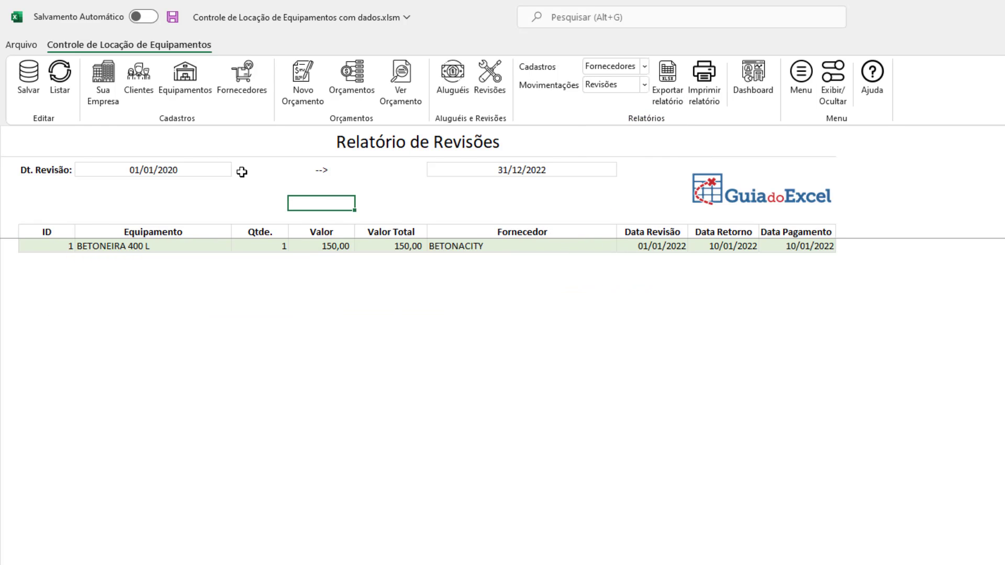
left_click(60, 73)
- Open the dashboard workbook, show the rental dashboard and examine the Faturamento x Qtde Locações and Ano Atual x Anterior charts
left_click(753, 78)
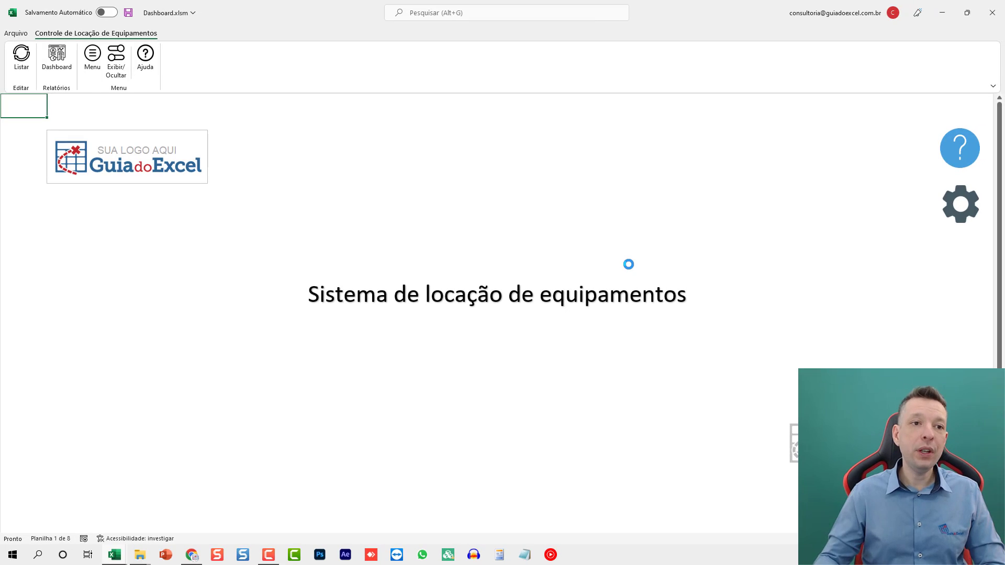
left_click(61, 61)
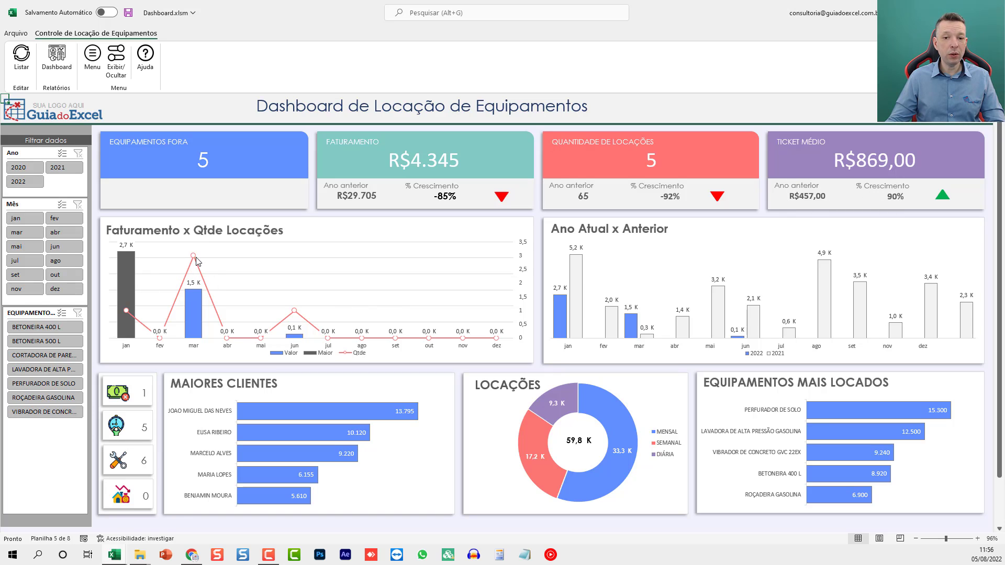
mouse_move(197, 261)
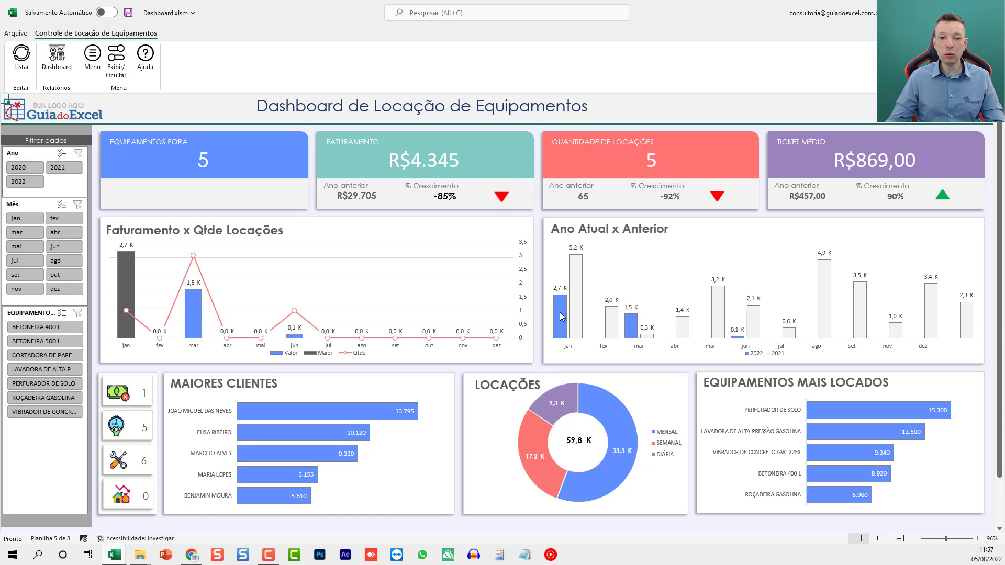
mouse_move(577, 306)
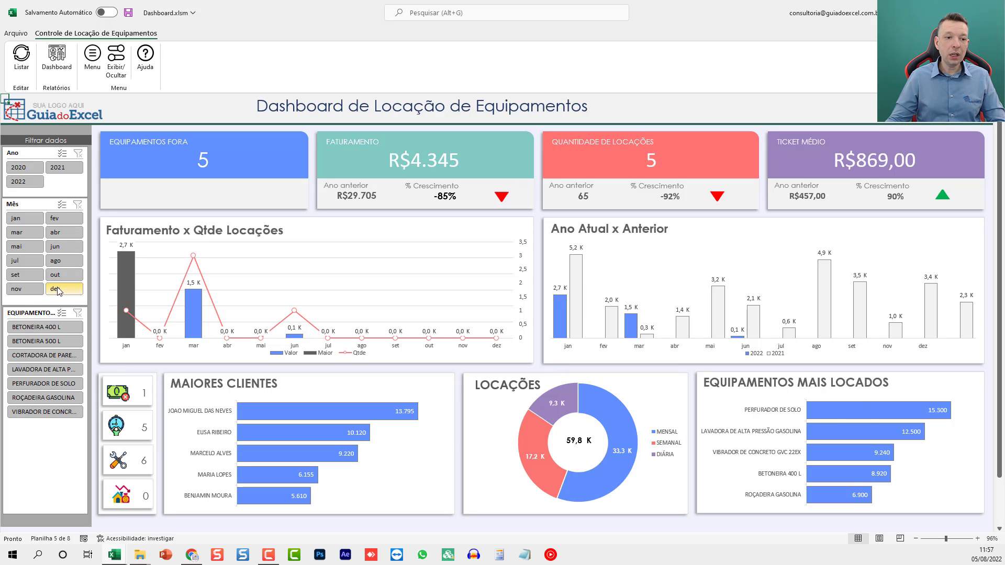
- Filter the dashboard to 2021, extend it to 2020 and 2021, narrow it to jun and BETONEIRA 400 L, and clear the month filter
left_click(57, 170)
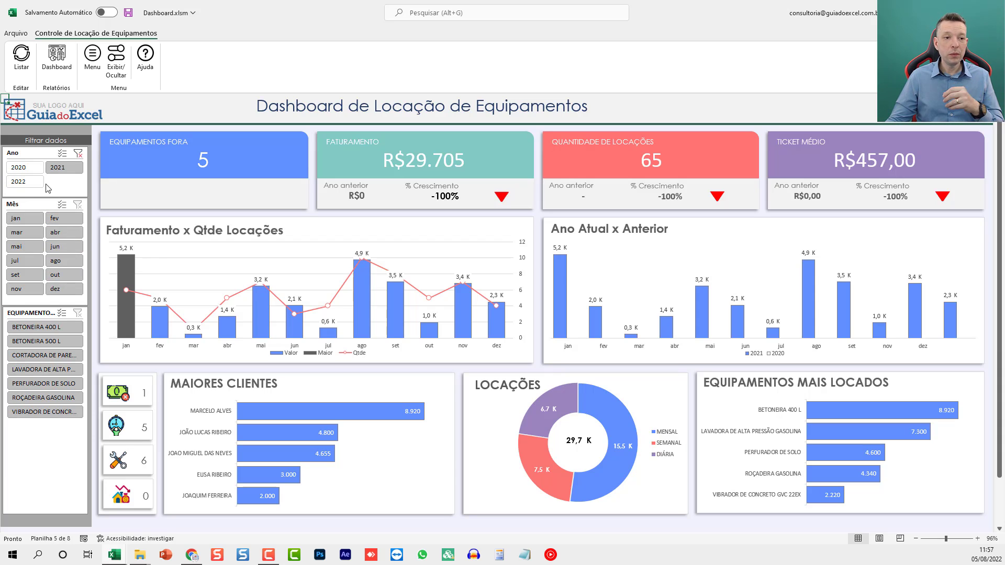
left_click(60, 167)
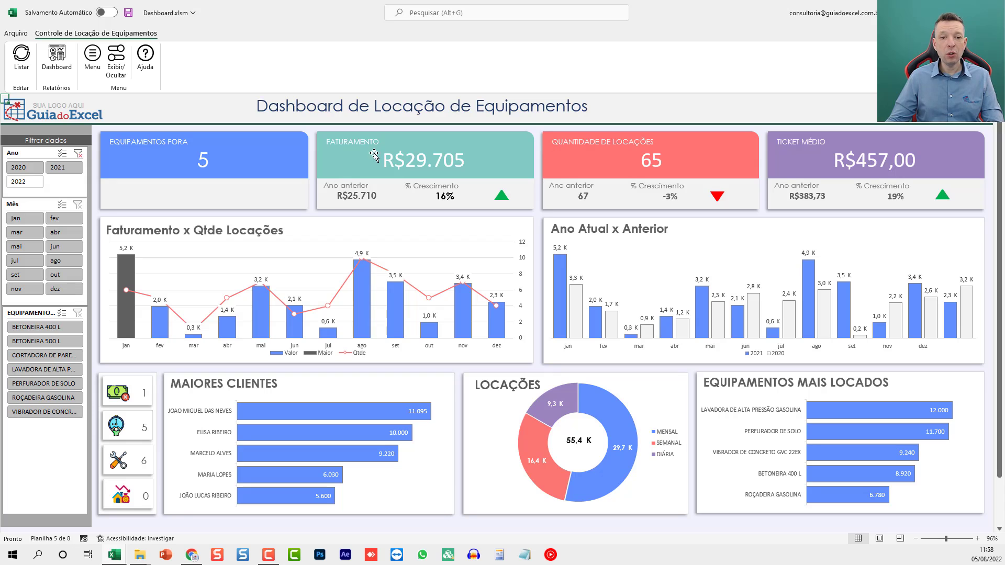
left_click(58, 249)
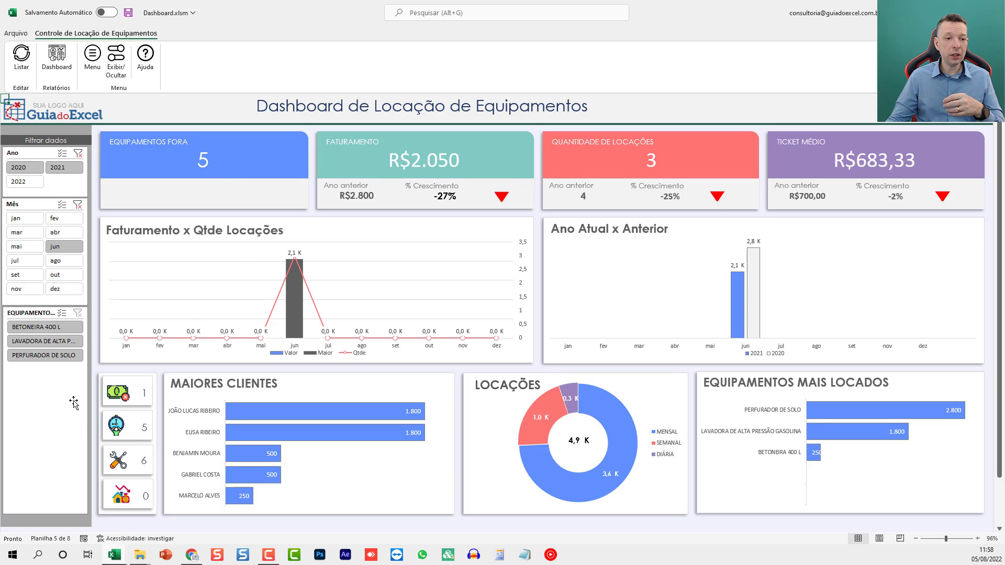
left_click(41, 329)
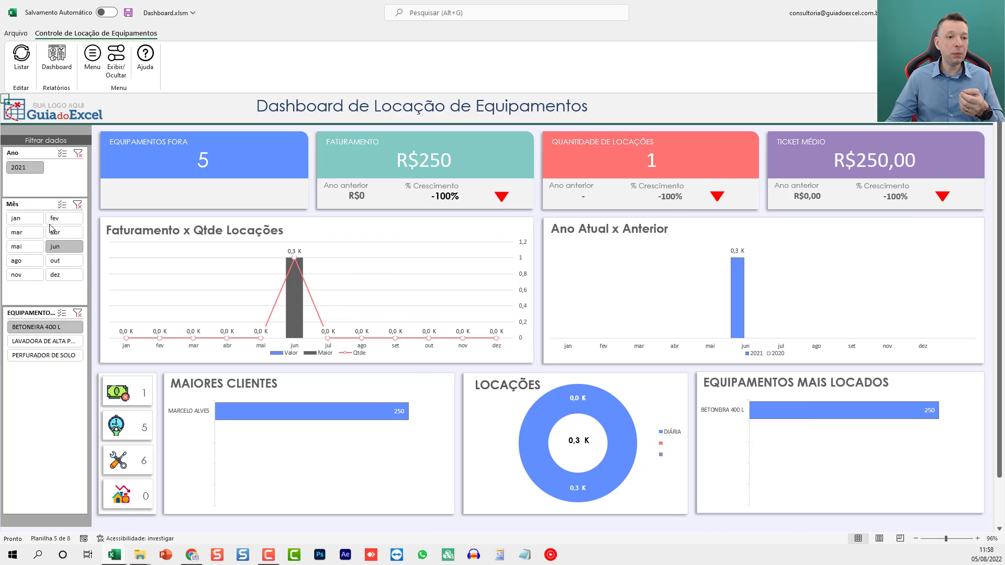
left_click(77, 206)
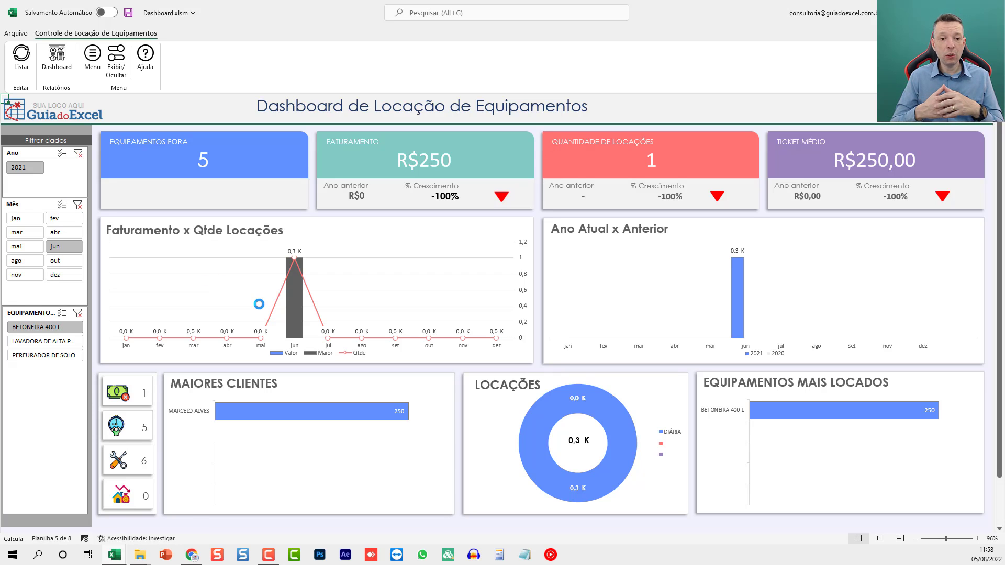